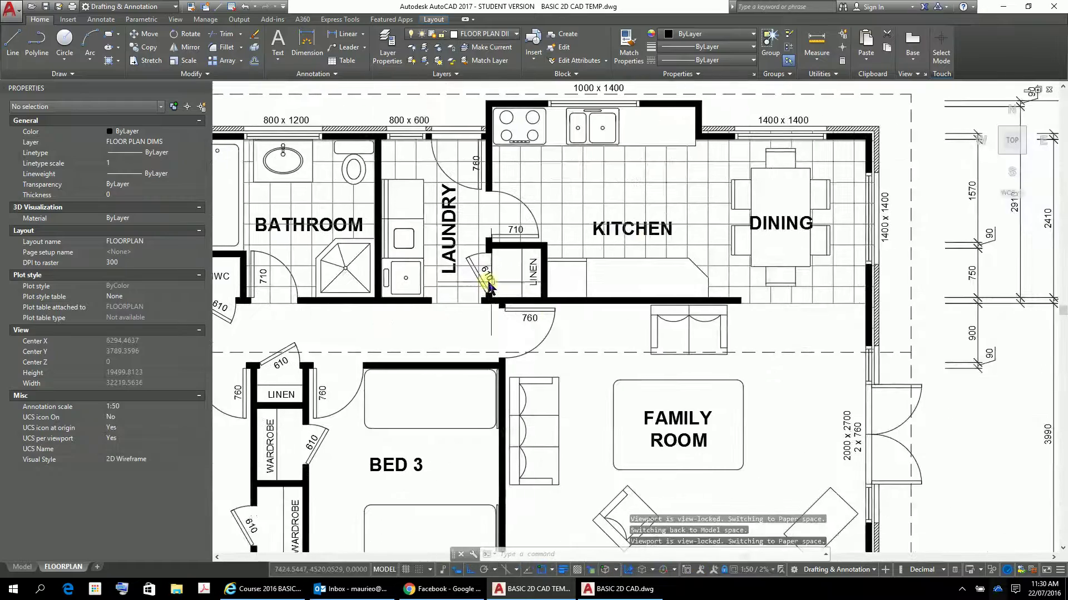
# Look over the floor plan sheet and the revisions and notes area of its title block
pyautogui.scroll(2, 663, 370)
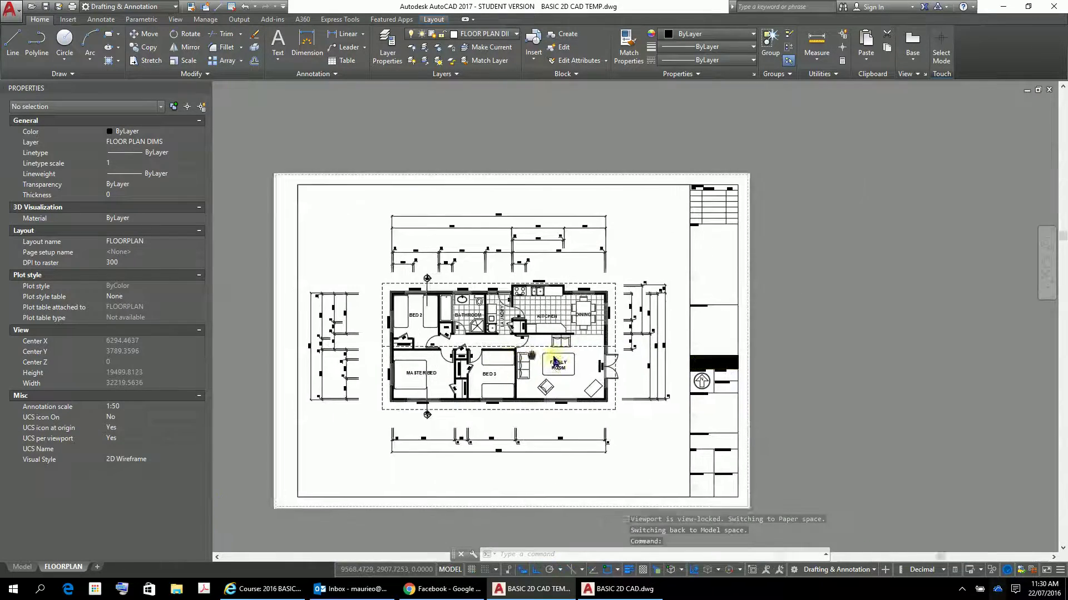
pyautogui.scroll(3, 466, 390)
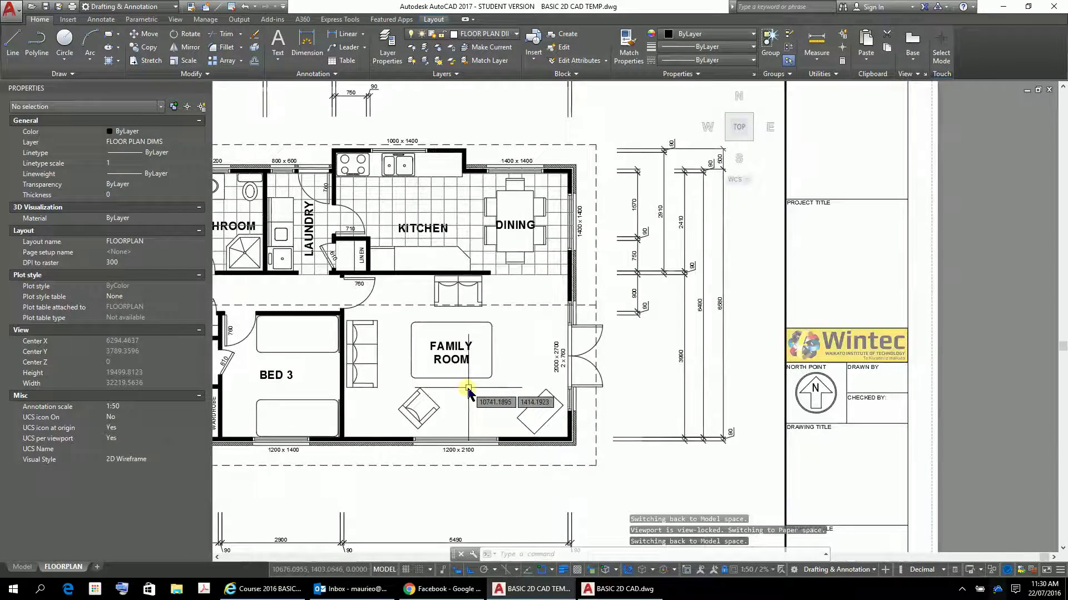
pyautogui.scroll(-2, 466, 392)
pyautogui.scroll(-1, 475, 412)
pyautogui.scroll(1, 500, 389)
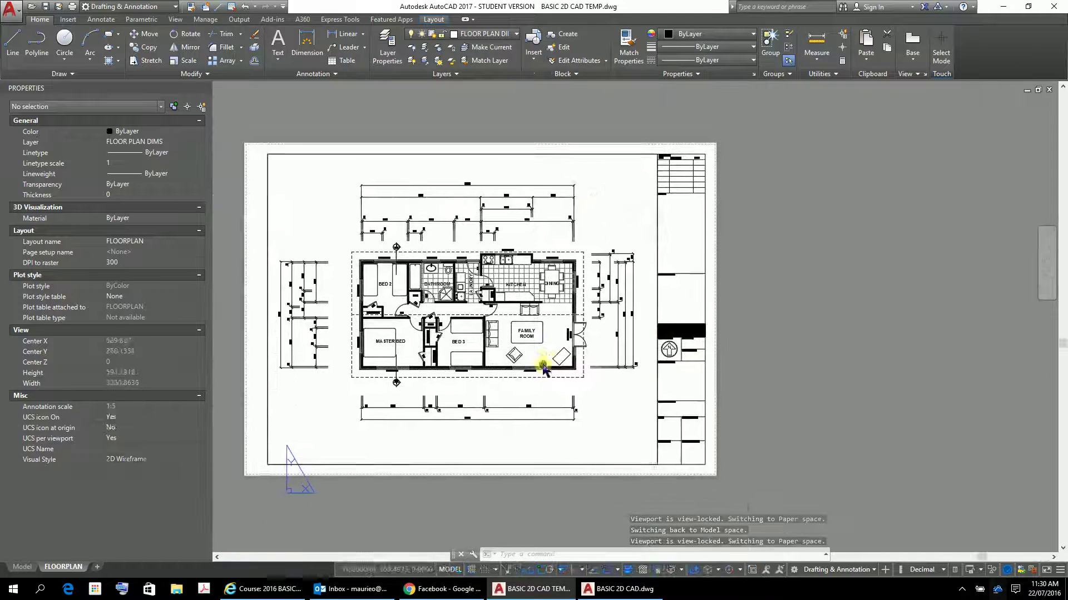
pyautogui.scroll(4, 711, 178)
pyautogui.moveTo(627, 224); pyautogui.dragTo(684, 400, button='middle')
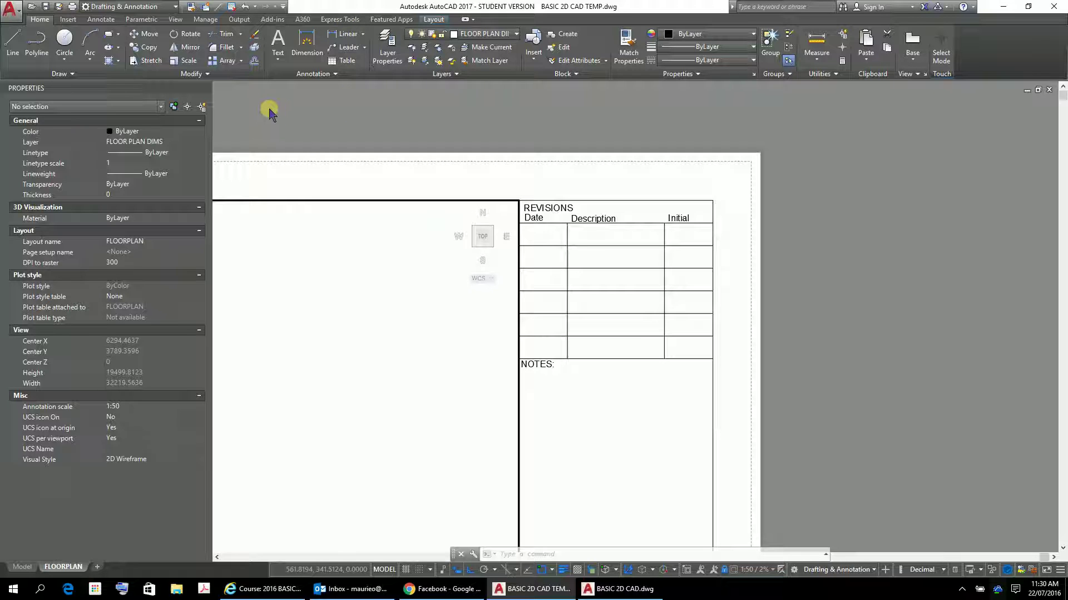
# Leave the floor plan viewport's model space and switch the layout to paper space
pyautogui.click(278, 58)
pyautogui.click(245, 84)
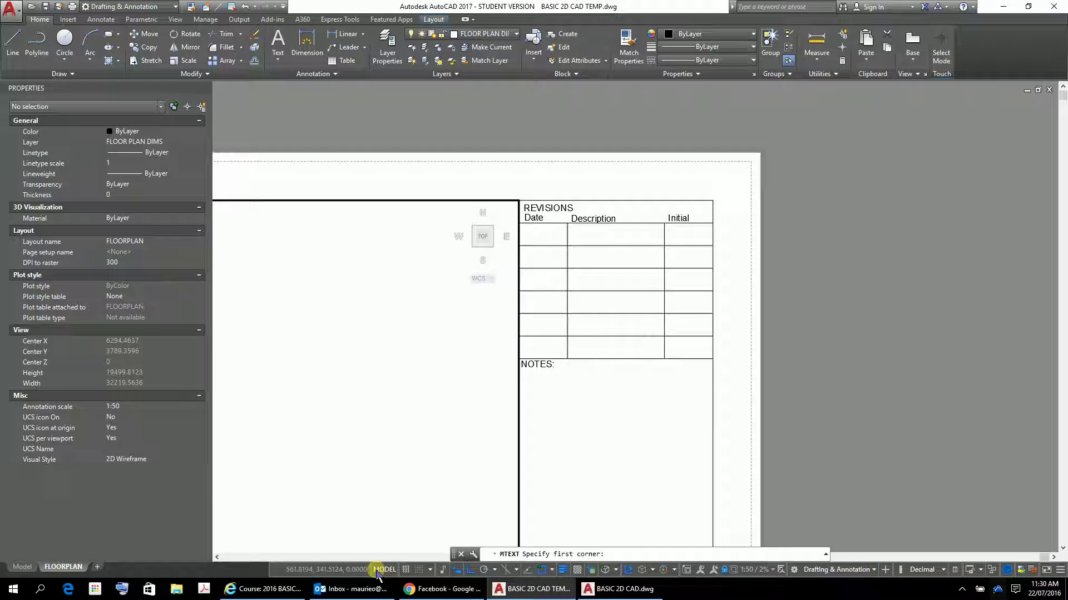
pyautogui.click(396, 571)
# Place a multiline text box beneath the NOTES heading, spanning the width of the title block column
pyautogui.scroll(5, 584, 497)
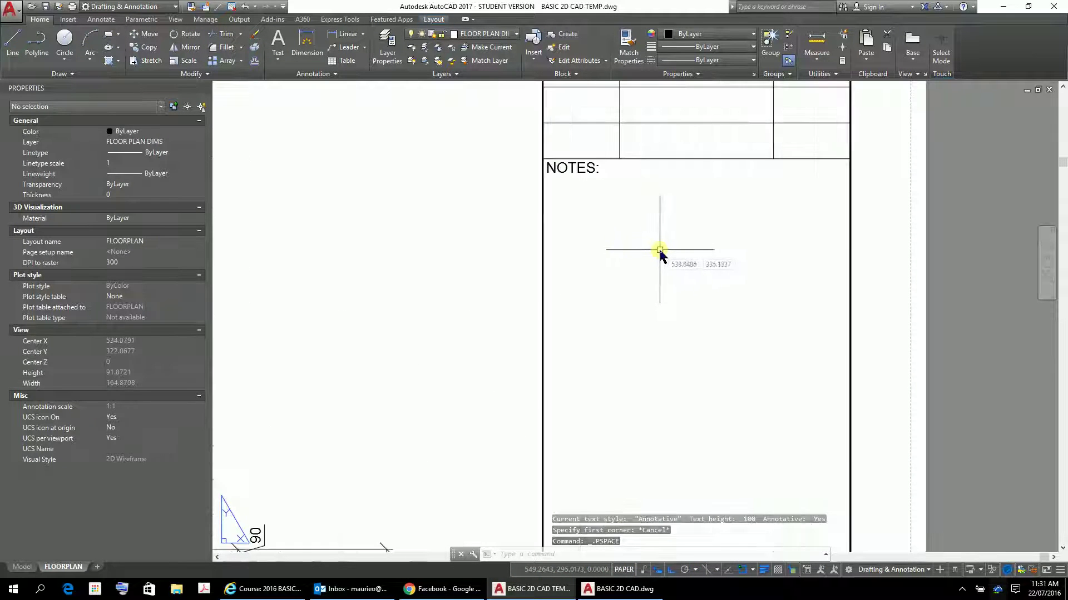
pyautogui.scroll(-2, 649, 246)
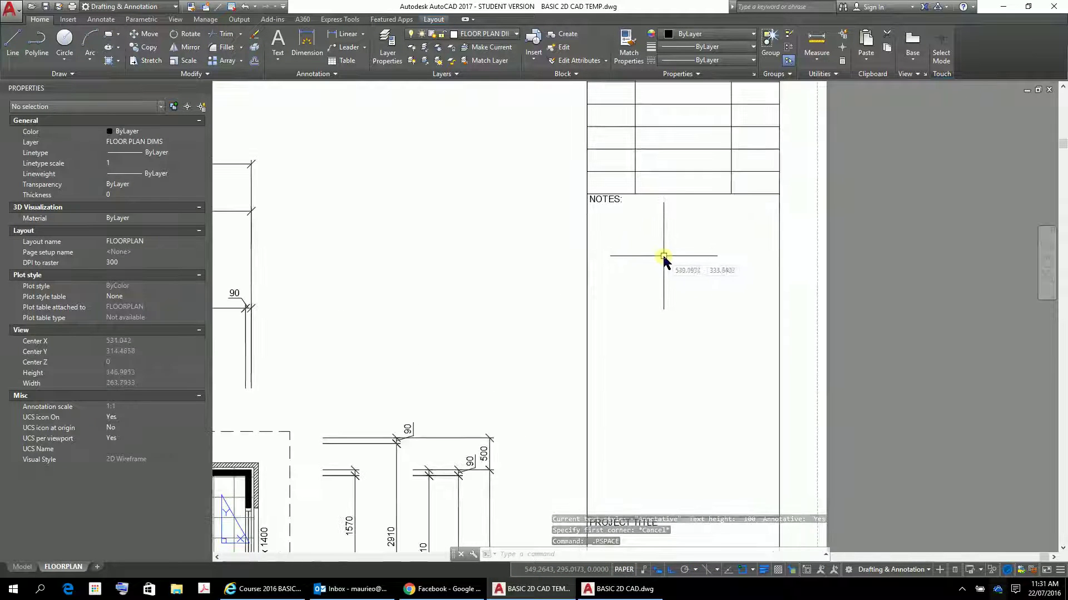
pyautogui.click(278, 56)
pyautogui.click(268, 80)
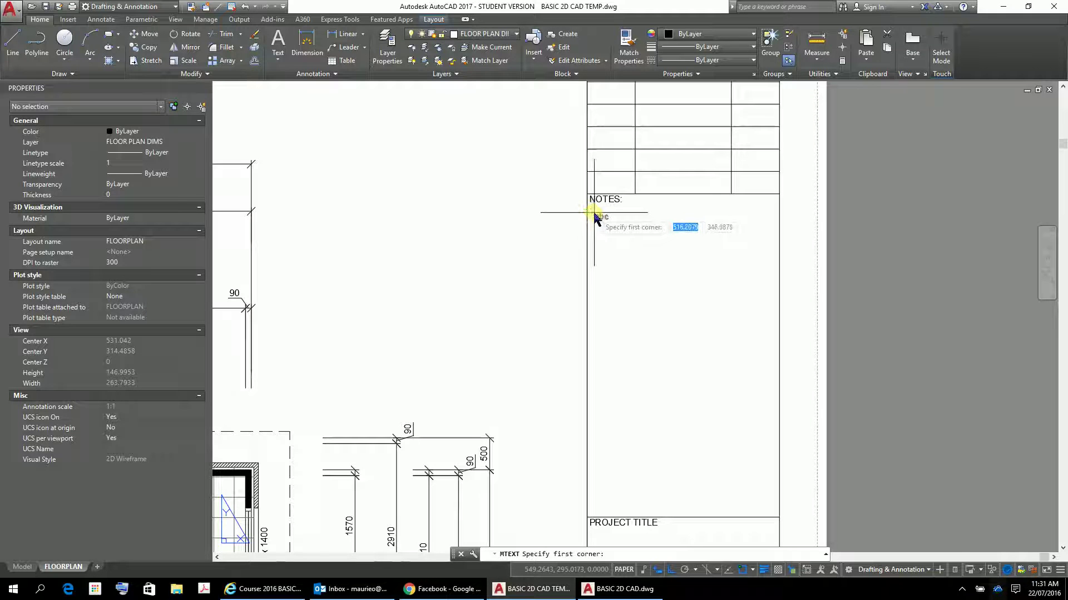
pyautogui.click(593, 213)
pyautogui.click(772, 387)
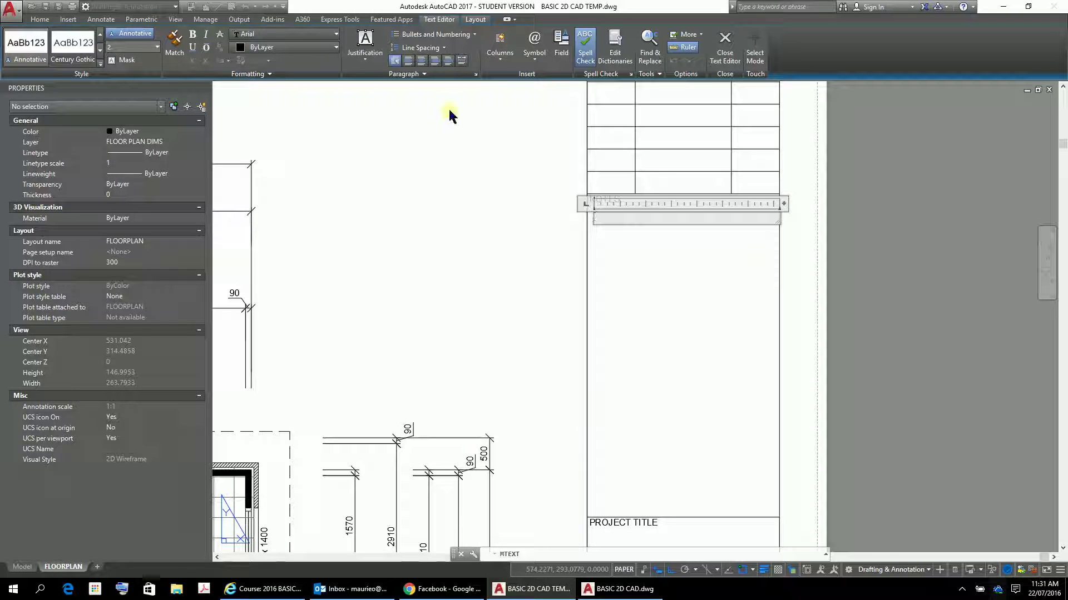
# Turn on numbered list formatting for the text beneath the NOTES heading
pyautogui.click(400, 35)
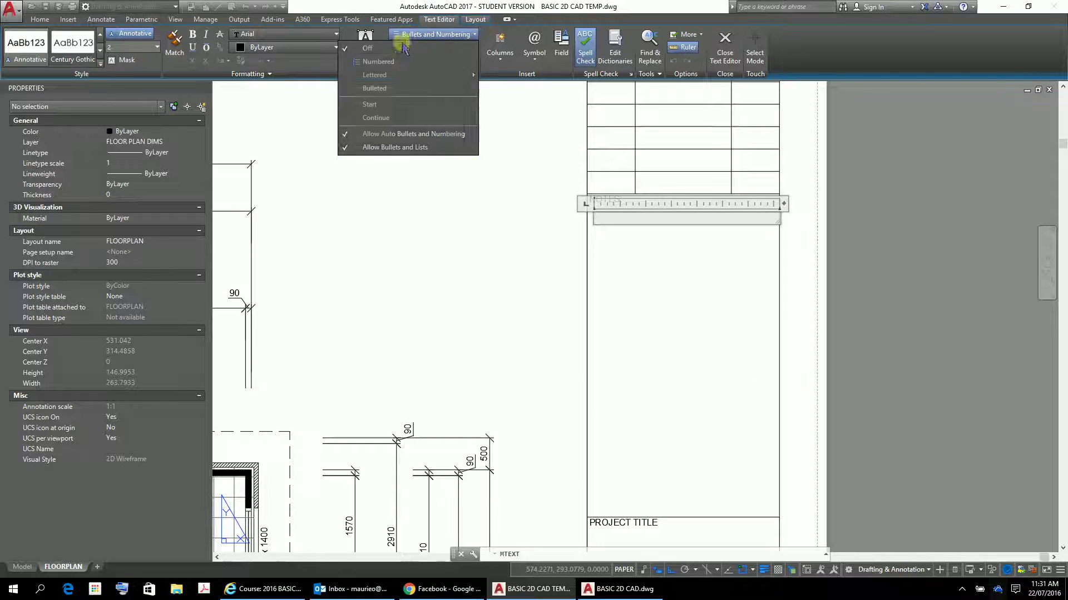
pyautogui.click(378, 62)
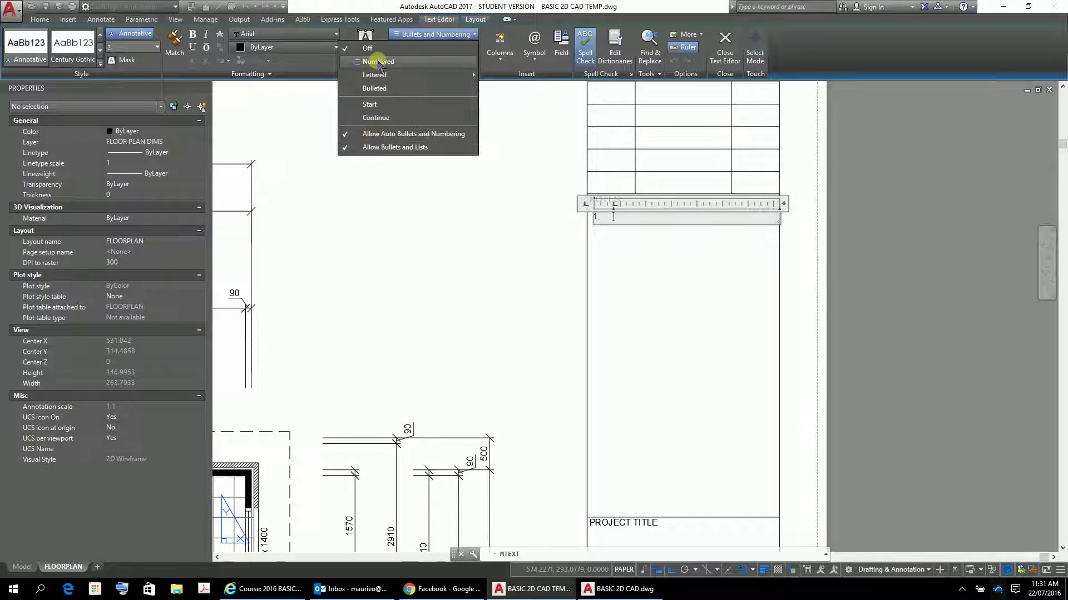
pyautogui.click(375, 88)
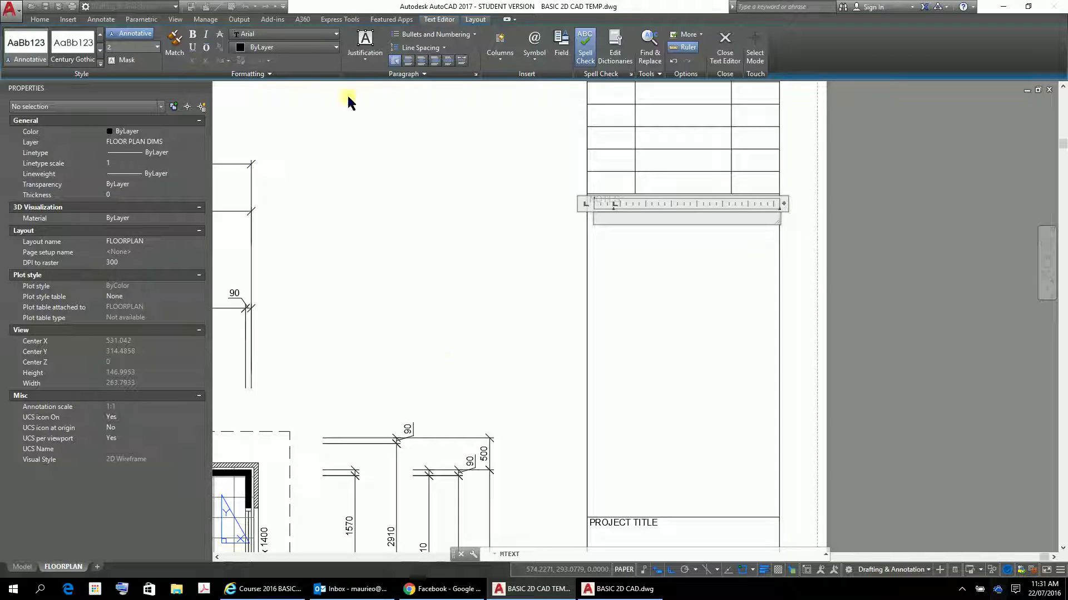
pyautogui.click(409, 35)
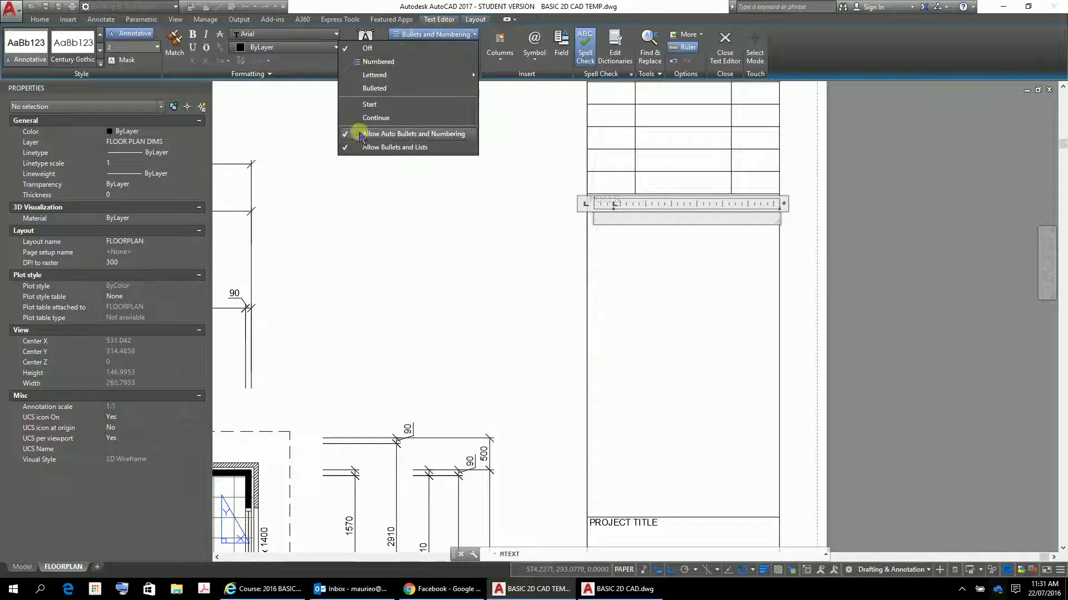
pyautogui.click(373, 62)
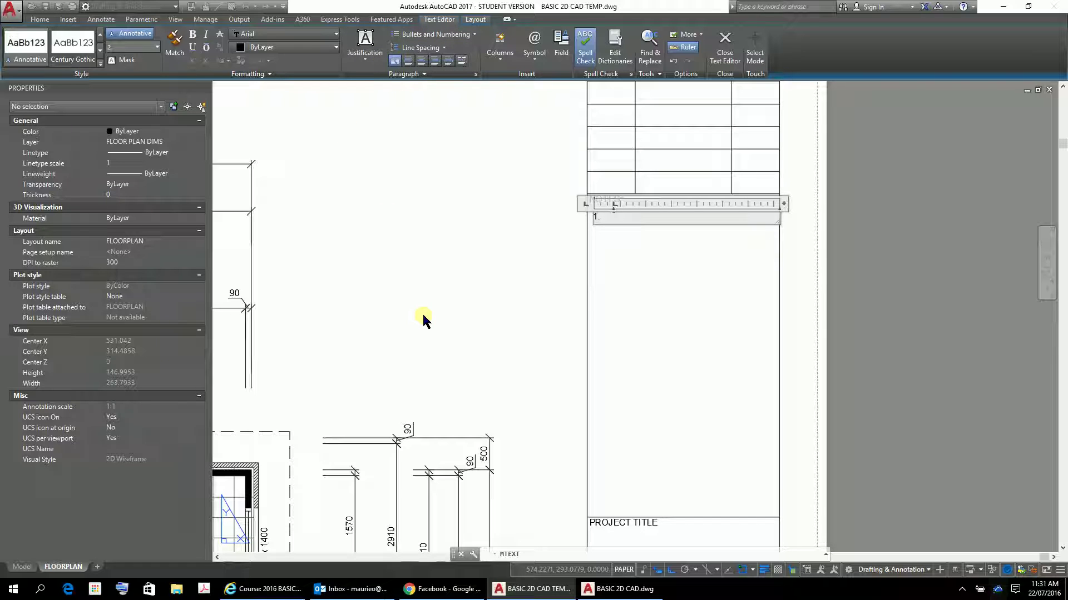
# Write the first note, "Check ALL dimensions on site before commencing work", with only ALL in bold
pyautogui.write('Check')
pyautogui.hotkey('ctrl', 'b')
pyautogui.write('ALL')
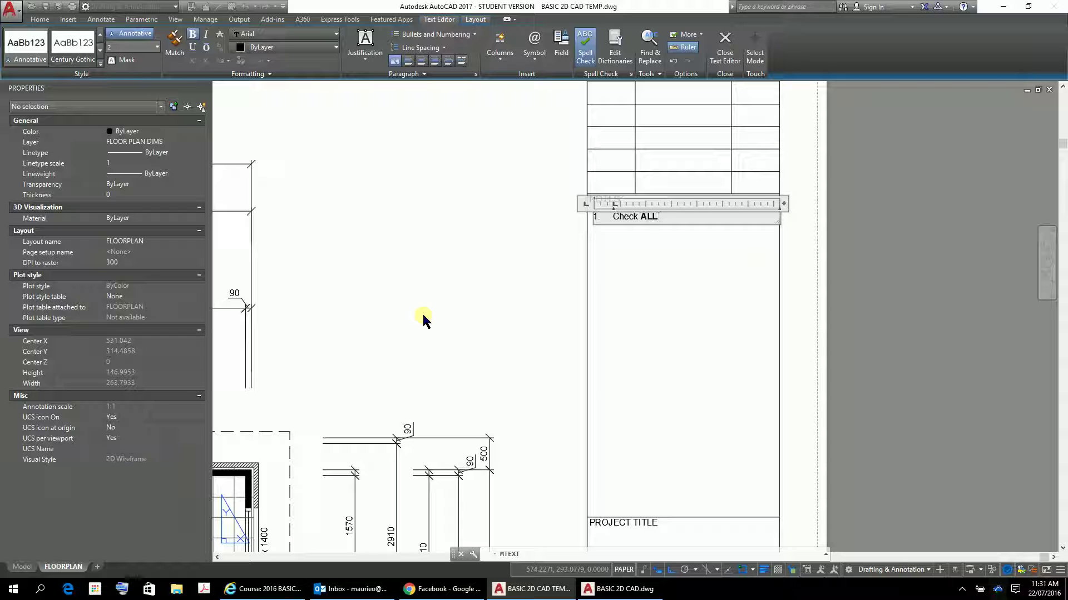
pyautogui.hotkey('ctrl', 'b')
pyautogui.write('dimensions ')
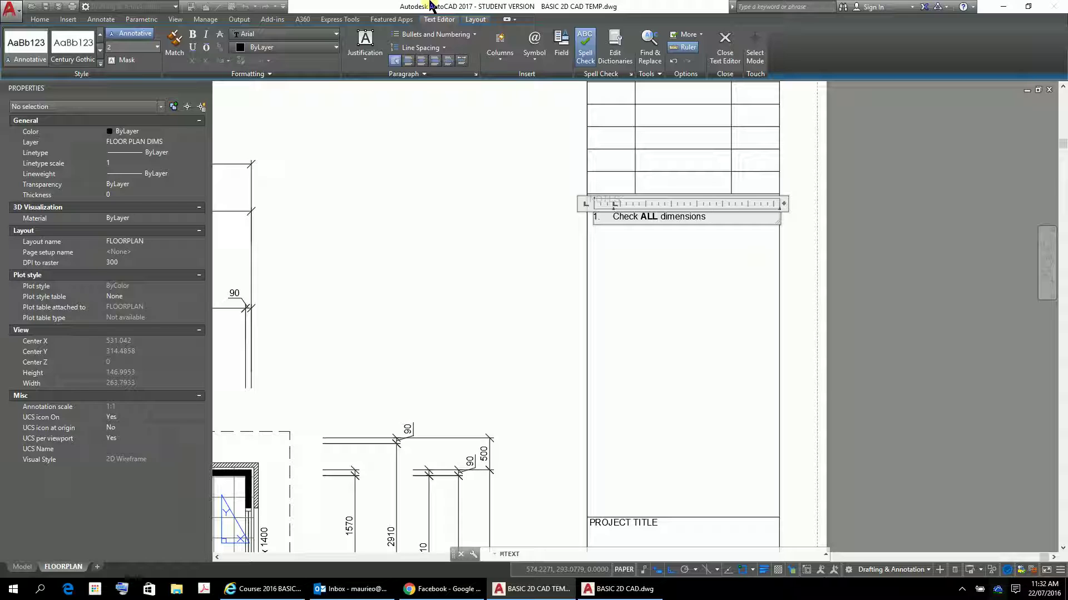
pyautogui.write('on site before comm')
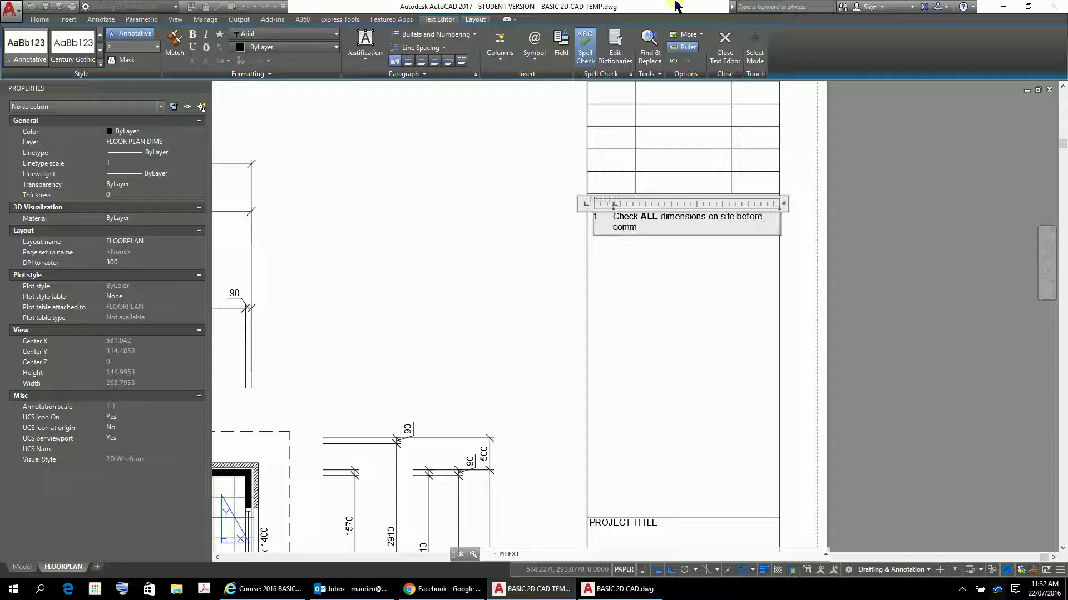
pyautogui.write('ncing work')
pyautogui.click(640, 227)
pyautogui.write('e')
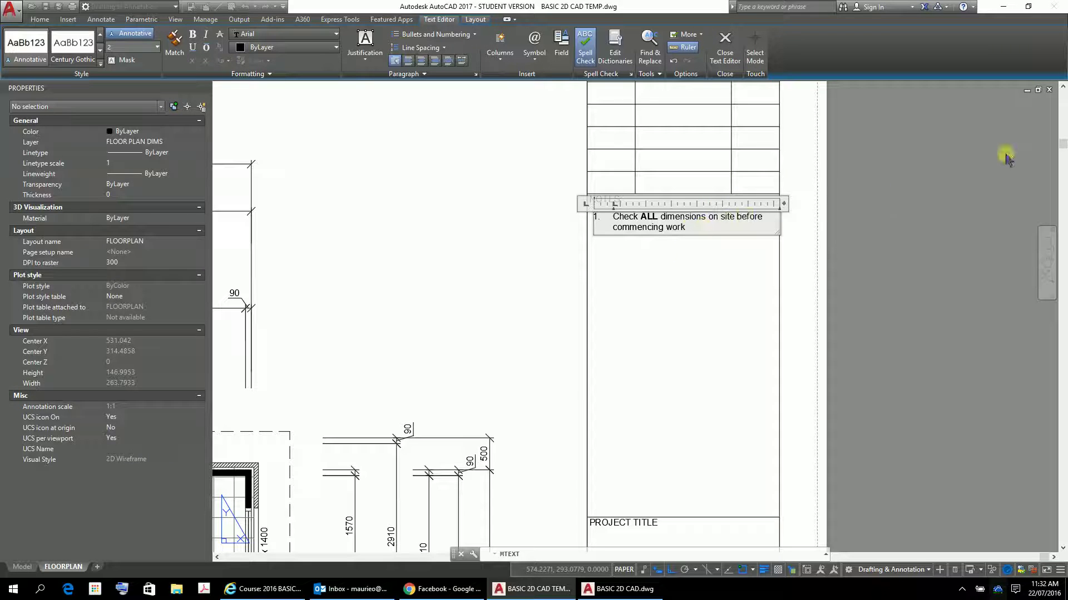
# Add a second note, "This drawing is to be read in conjunction with the specification and other relevant documents.", and finish the text
pyautogui.press('Return')
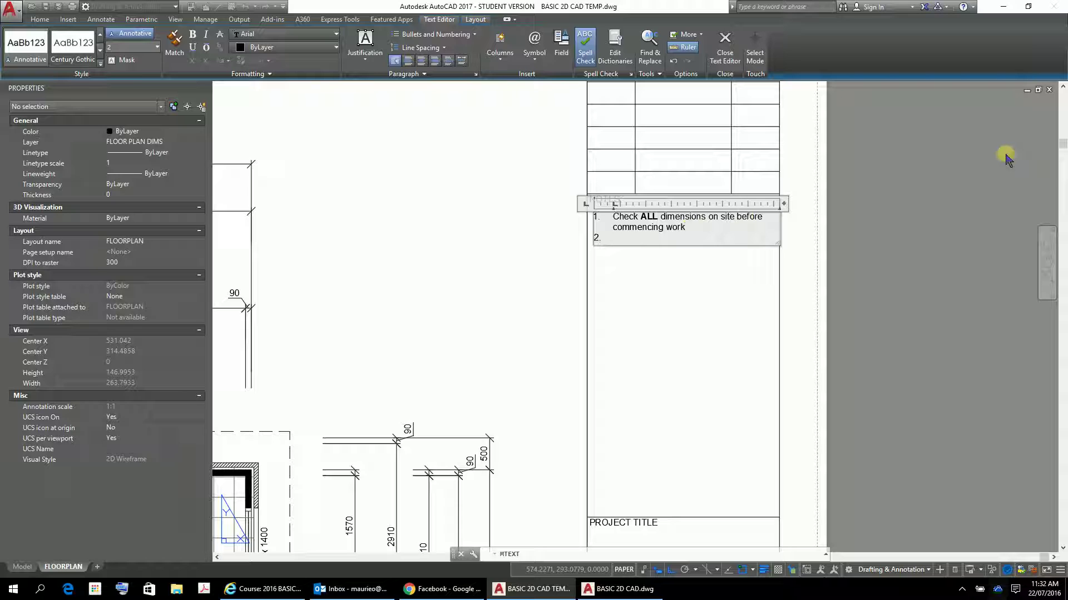
pyautogui.write('This drawing is to be read in conjunction')
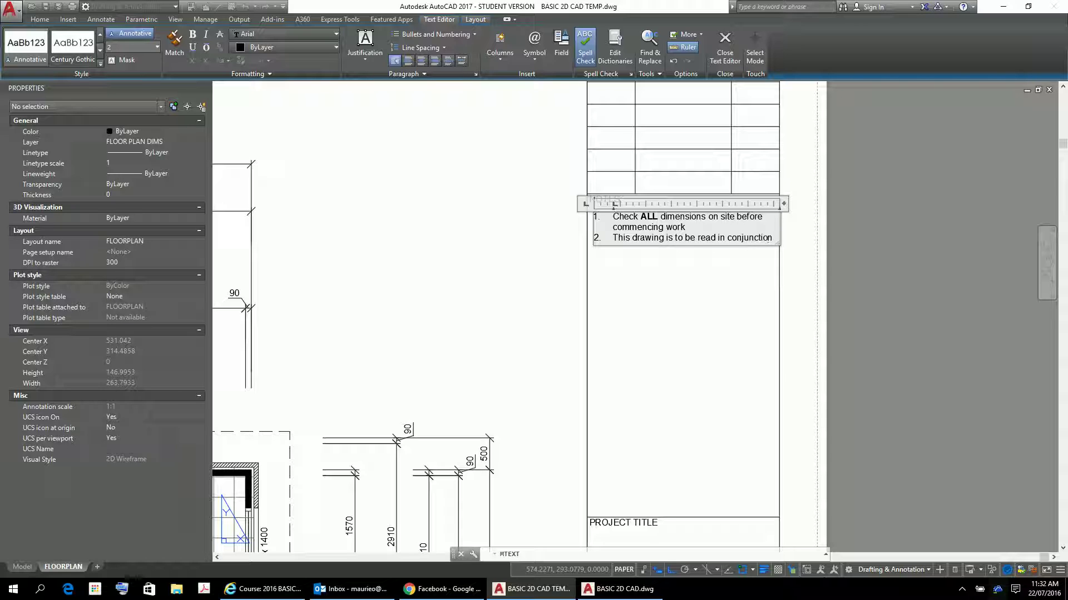
pyautogui.write(' with ')
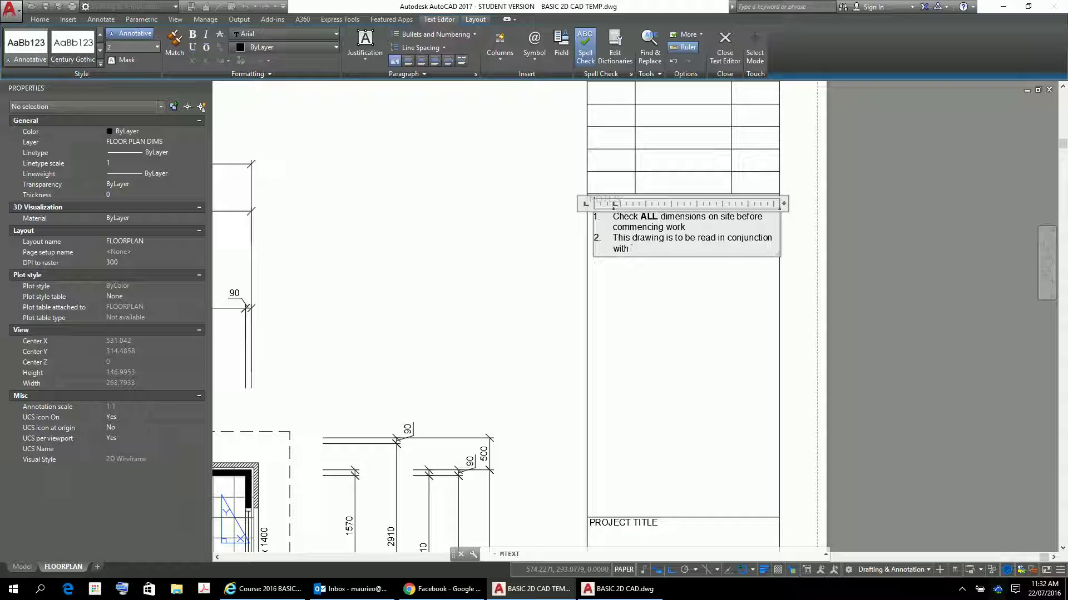
pyautogui.write('the specification and other relevant documnets')
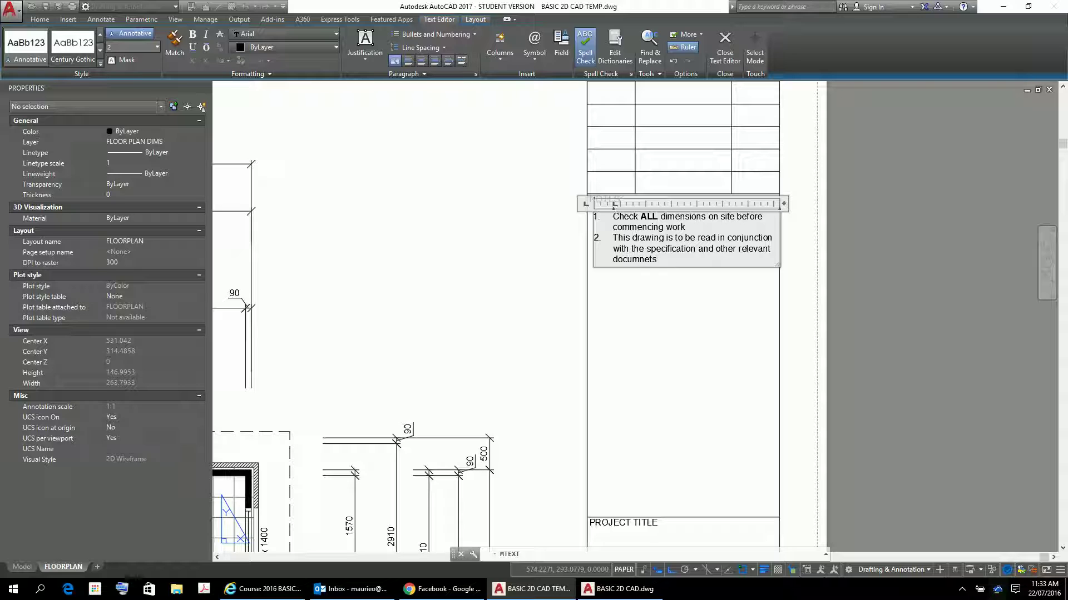
pyautogui.press('BackSpace')
pyautogui.press('BackSpace')
pyautogui.press('BackSpace')
pyautogui.press('BackSpace')
pyautogui.press('BackSpace')
pyautogui.write('ments')
pyautogui.click(667, 326)
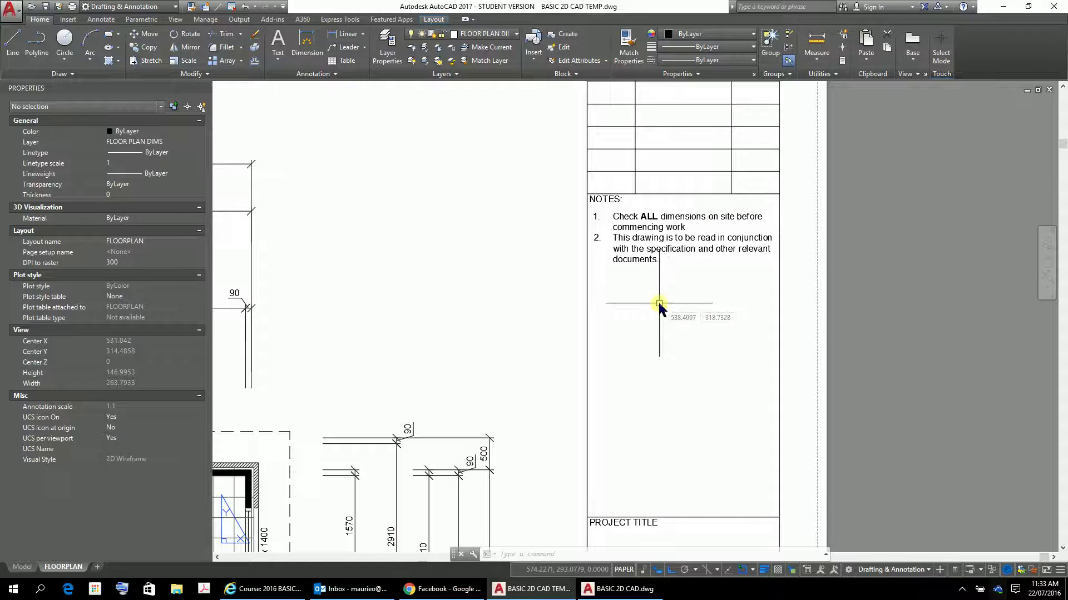
# Place a multiline text box in the title block between the PROJECT TITLE heading and the Wintec logo
pyautogui.scroll(-4, 737, 390)
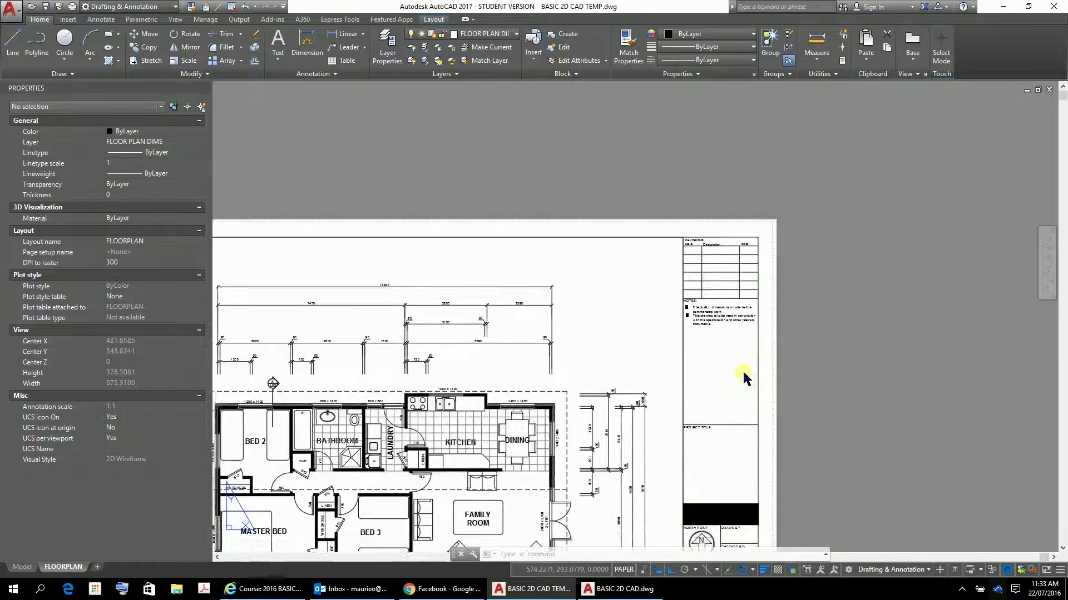
pyautogui.scroll(4, 745, 373)
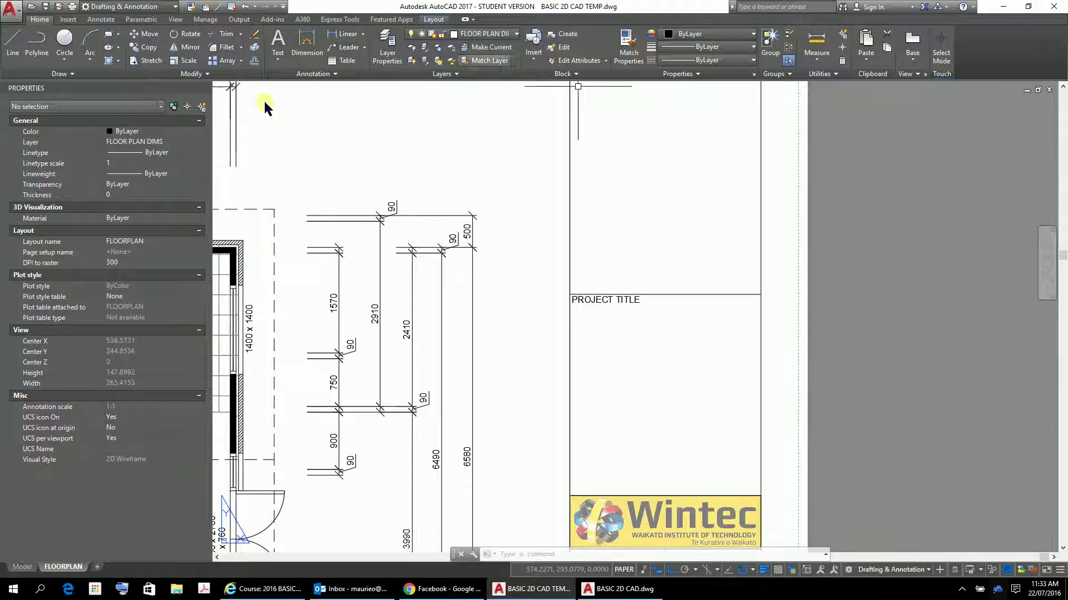
pyautogui.click(277, 44)
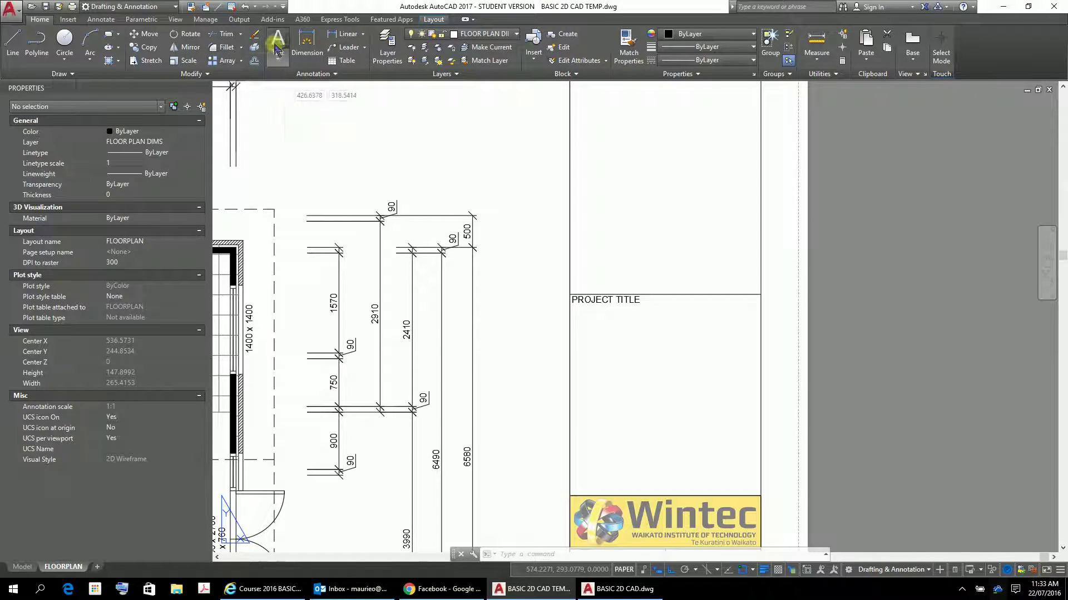
pyautogui.click(585, 327)
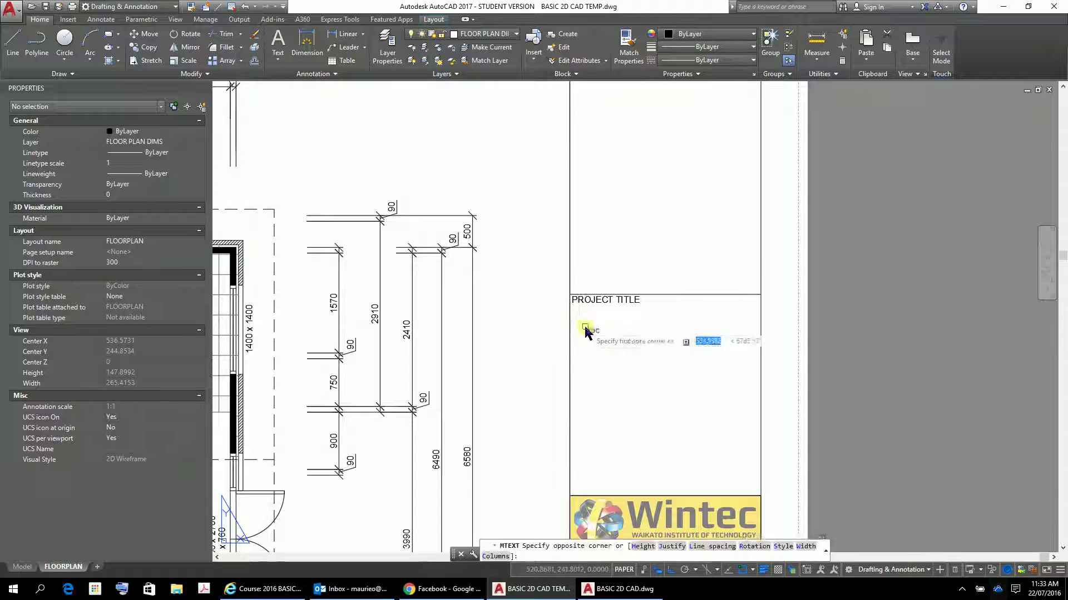
pyautogui.click(753, 464)
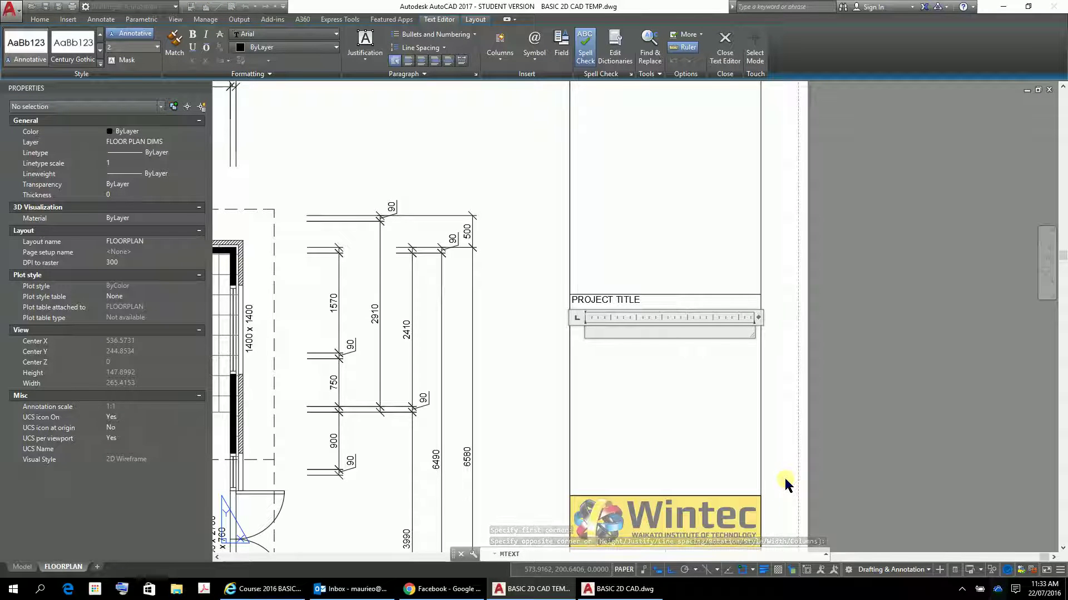
# Enter the project title "BASIC 2D CAD" in bold capitals
pyautogui.write('basic')
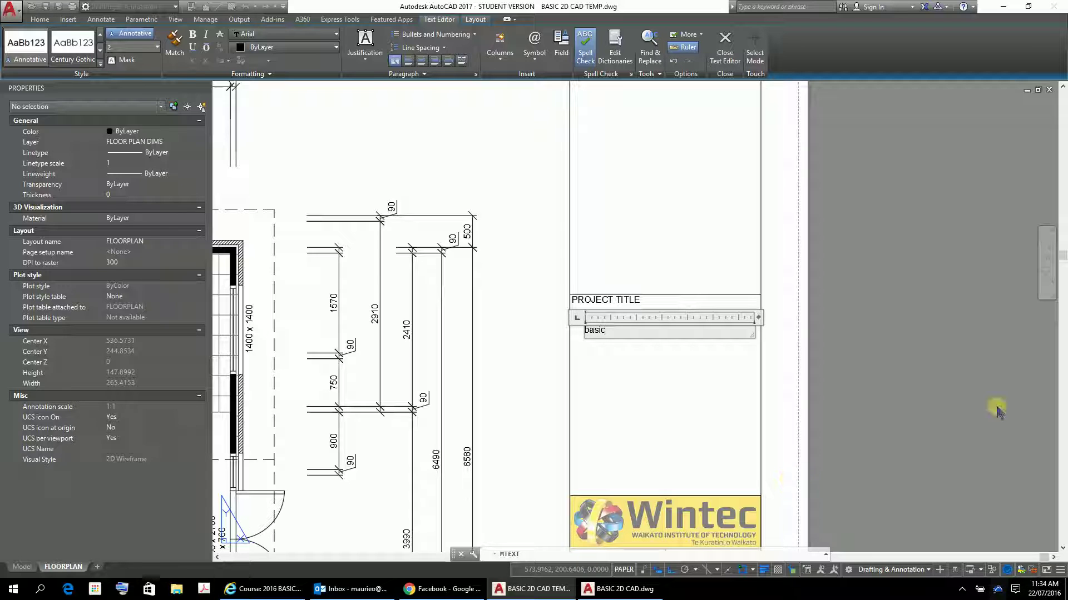
pyautogui.press('BackSpace')
pyautogui.press('BackSpace')
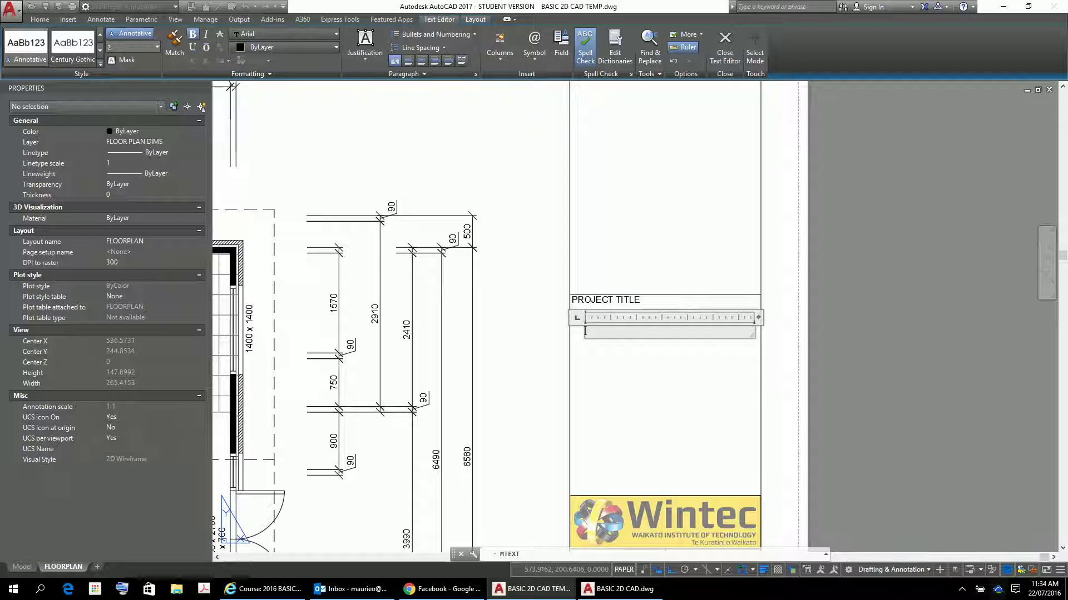
pyautogui.hotkey('ctrl', 'b')
pyautogui.scroll(1, 621, 370)
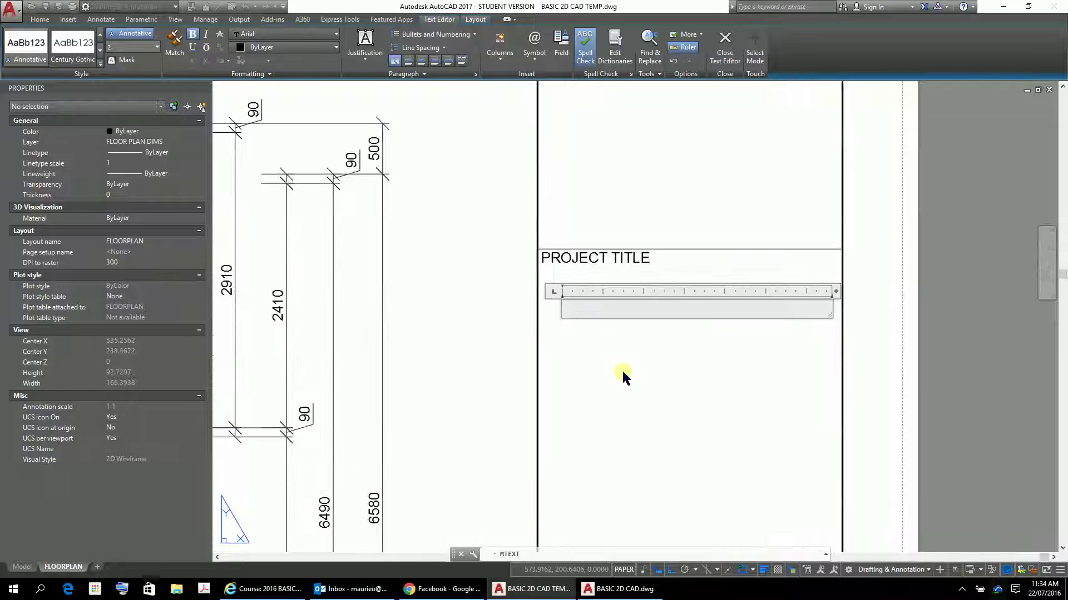
pyautogui.scroll(-1, 624, 371)
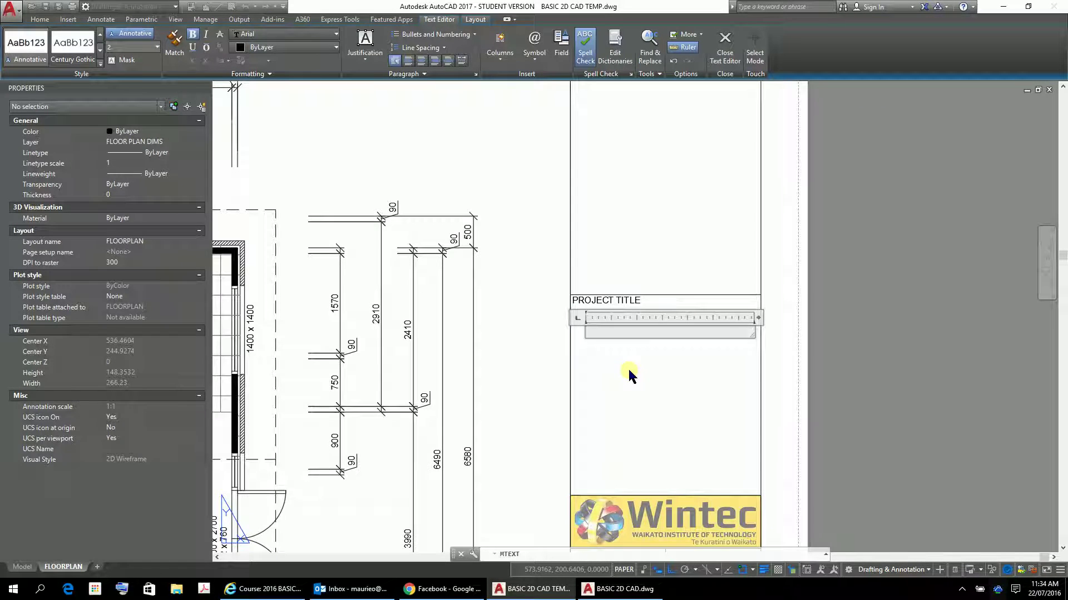
pyautogui.write('BASIC 2D CAD')
# Set the text height of the whole "BASIC 2D CAD" title to 4
pyautogui.moveTo(622, 338); pyautogui.dragTo(573, 331)
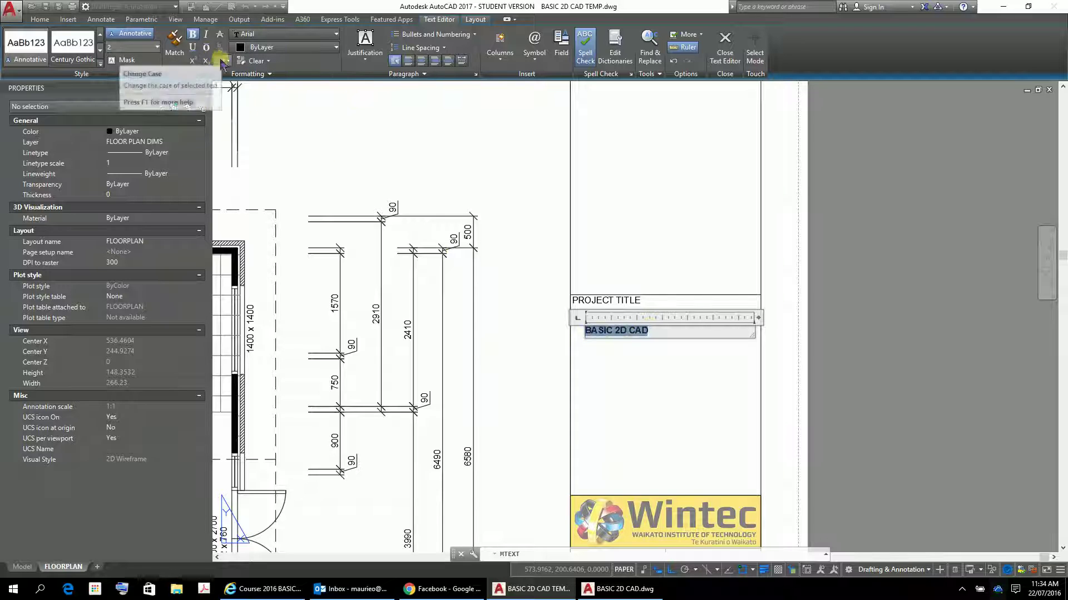
pyautogui.click(157, 47)
pyautogui.click(139, 51)
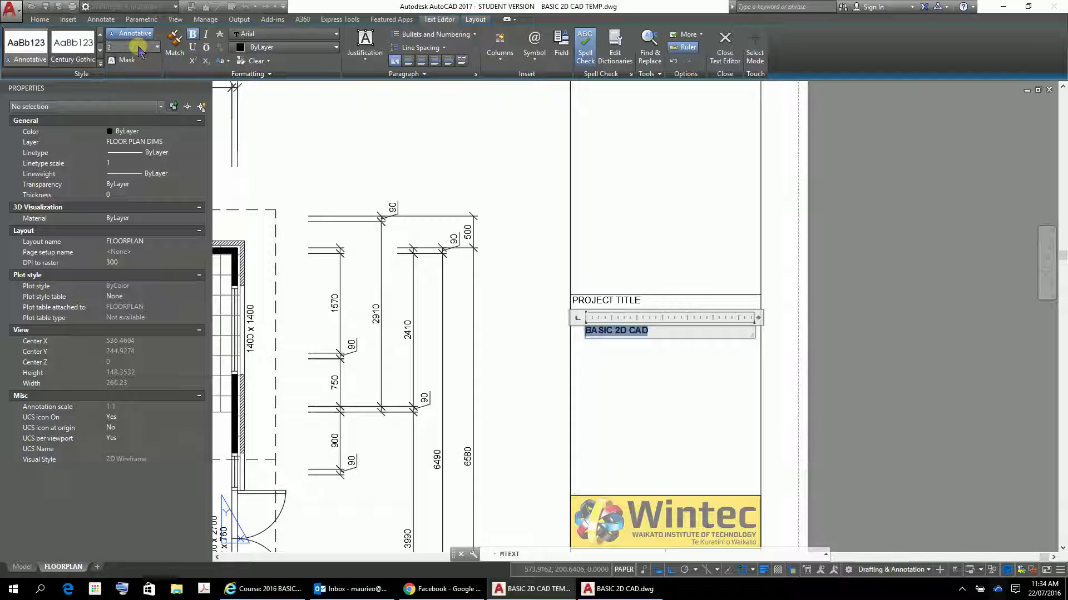
pyautogui.press('BackSpace')
pyautogui.write('4')
pyautogui.press('Return')
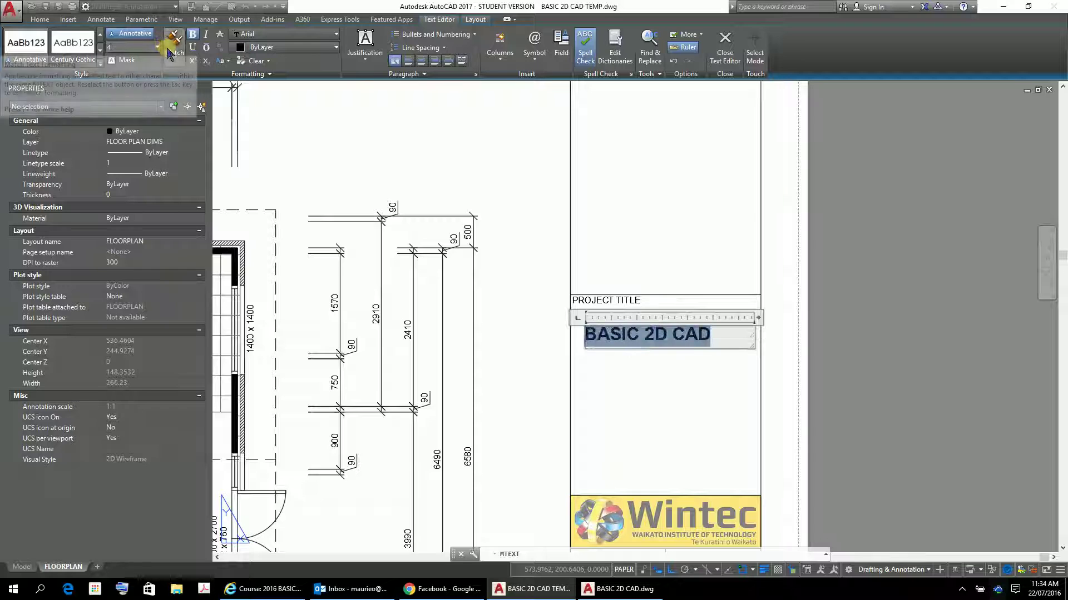
# Centre the "BASIC 2D CAD" title in its text box and leave a blank line beneath it
pyautogui.click(421, 62)
pyautogui.click(738, 338)
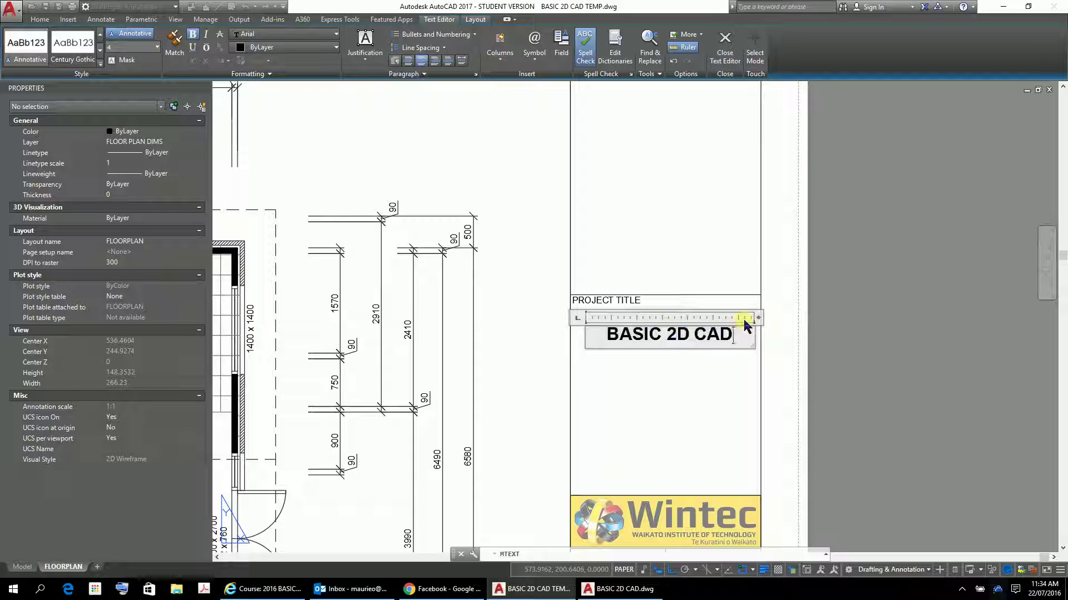
pyautogui.press('Return')
pyautogui.press('Return')
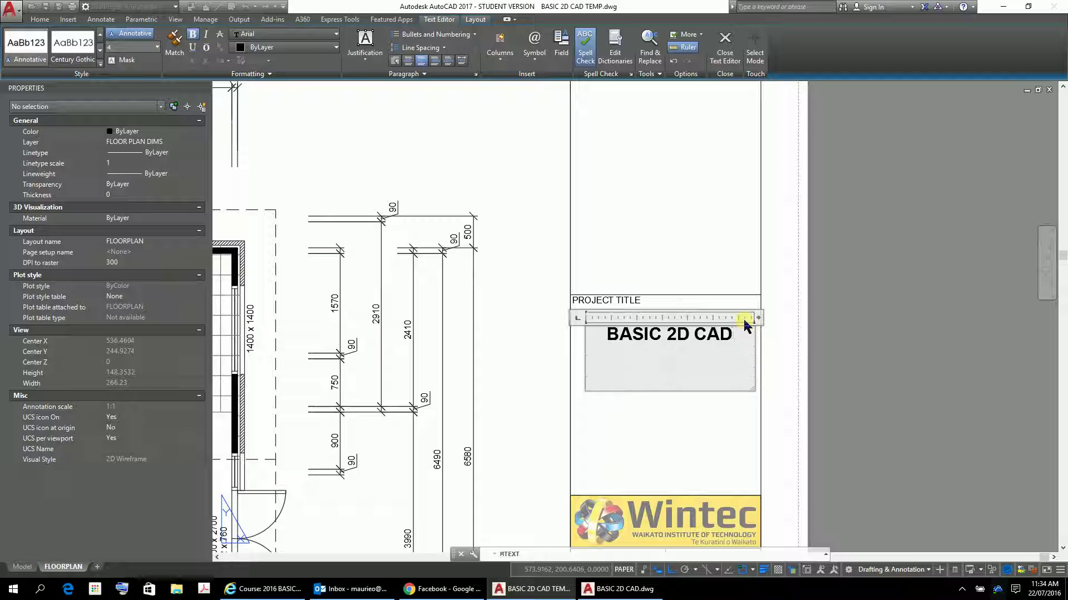
# Add the lines "ACME", "3 BEDROOM" and "SOLUTION" in non-bold text below the title and finish the text
pyautogui.hotkey('ctrl', 'b')
pyautogui.write('ACME')
pyautogui.press('Return')
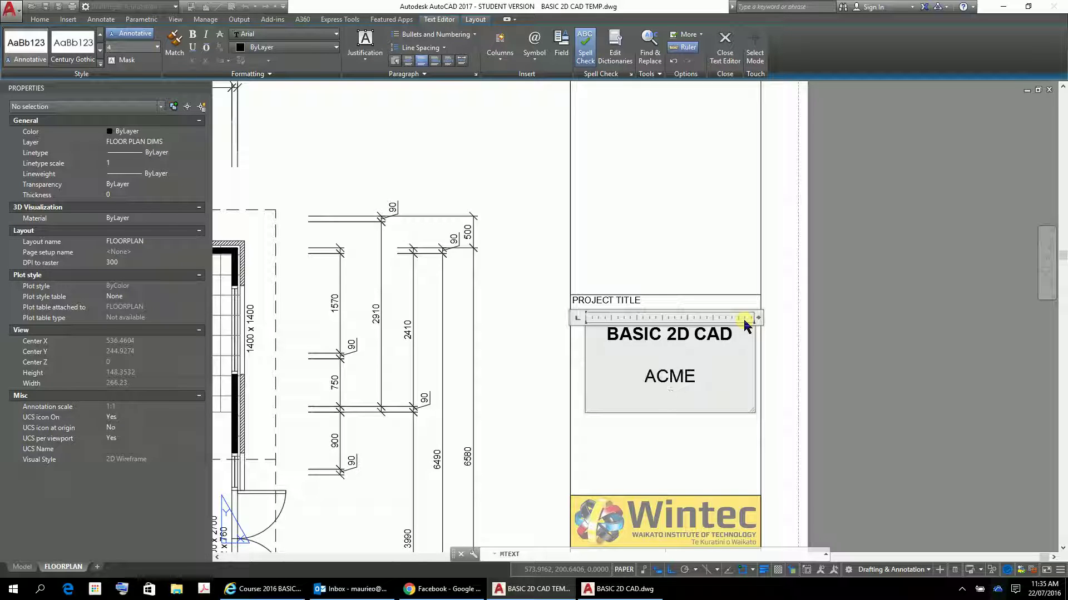
pyautogui.write('3 BEDROOM')
pyautogui.press('Return')
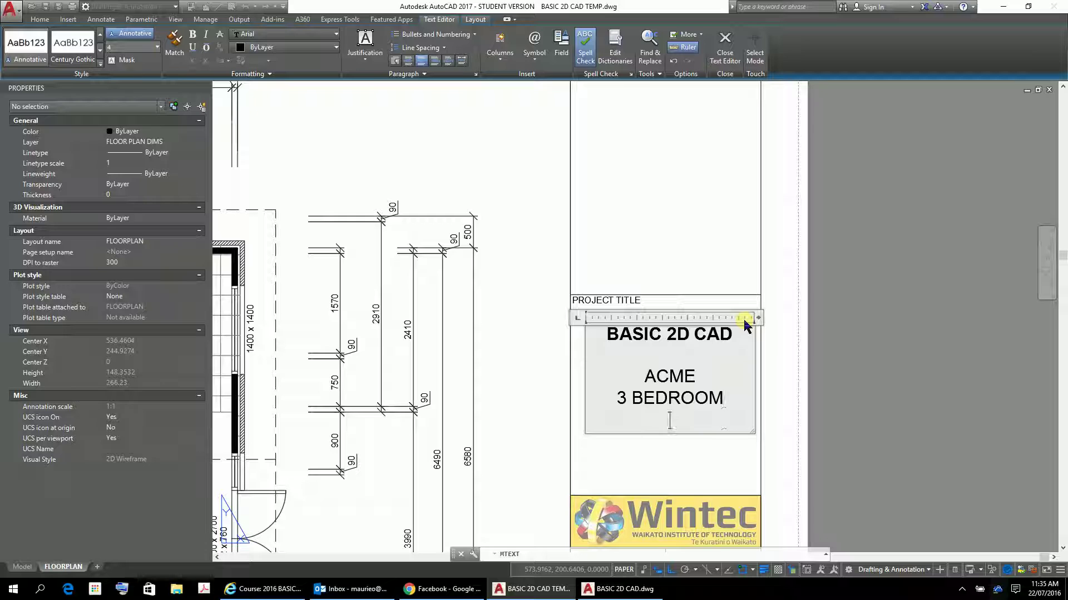
pyautogui.write('SOLUTION')
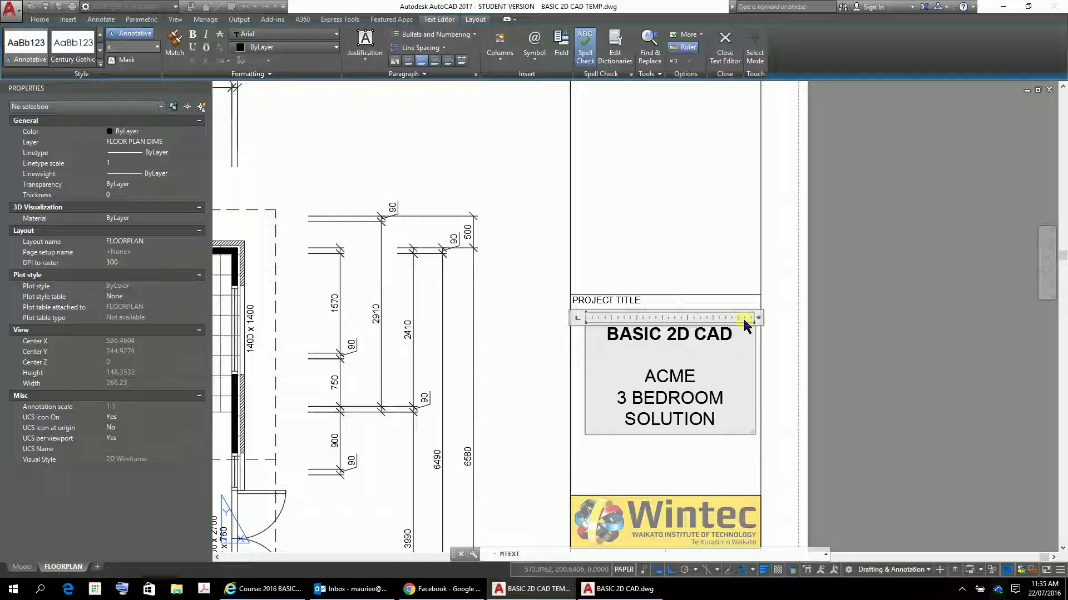
pyautogui.click(664, 221)
# Place a horizontal single-line text in the title block, just below the DRAWN BY heading
pyautogui.scroll(-3, 746, 443)
pyautogui.moveTo(739, 448); pyautogui.dragTo(604, 195, button='middle')
pyautogui.scroll(4, 555, 225)
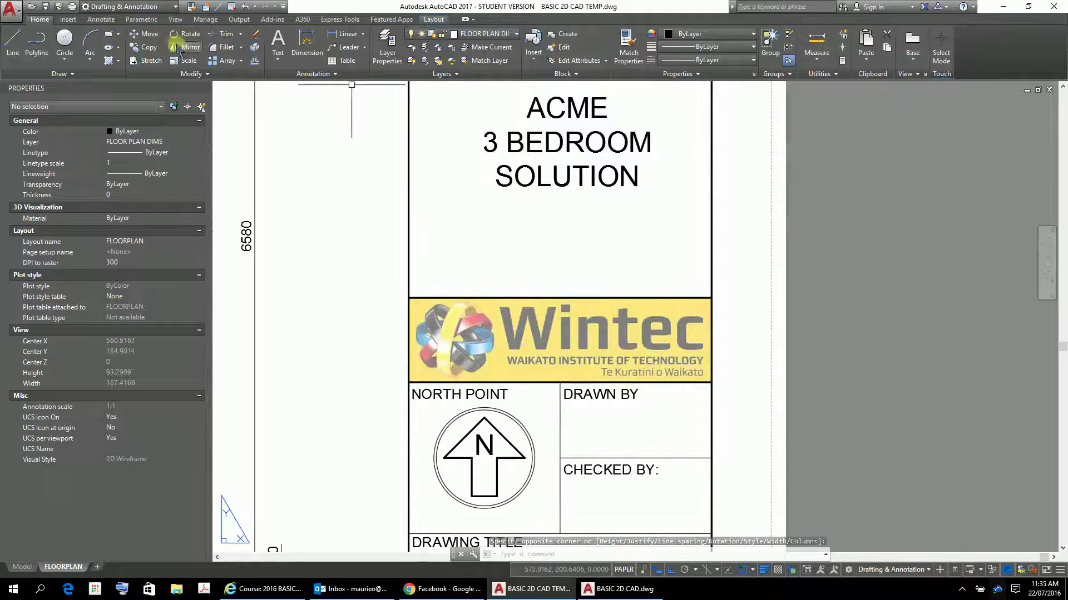
pyautogui.click(278, 56)
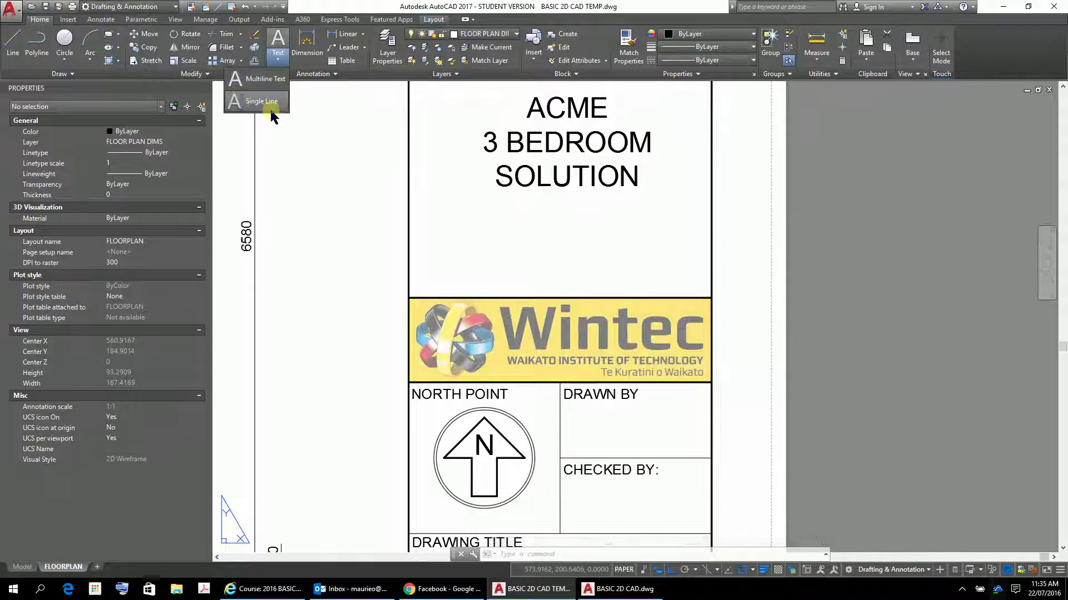
pyautogui.click(264, 102)
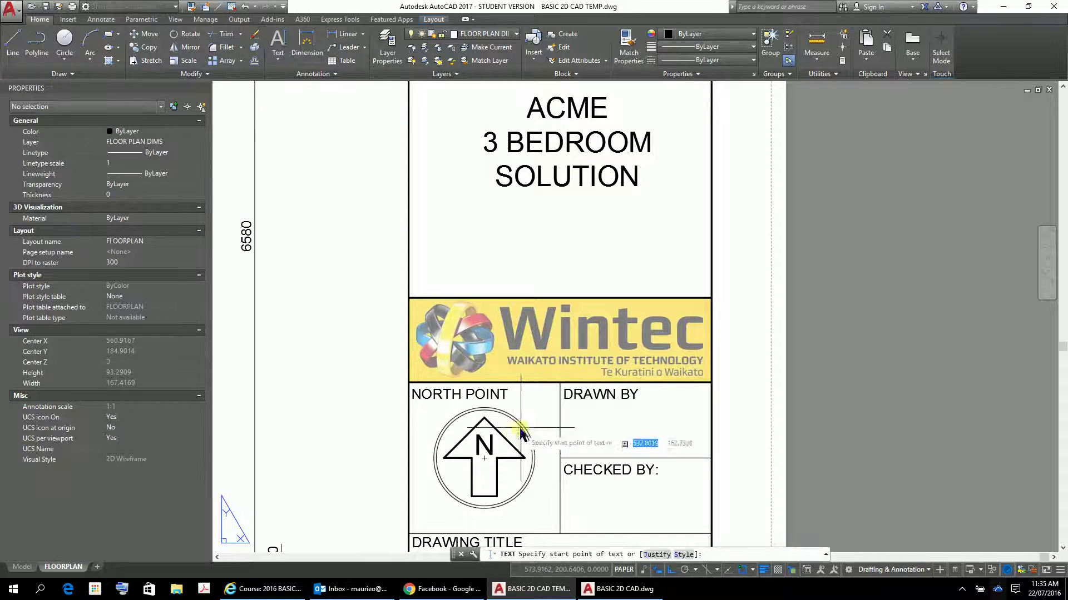
pyautogui.click(576, 431)
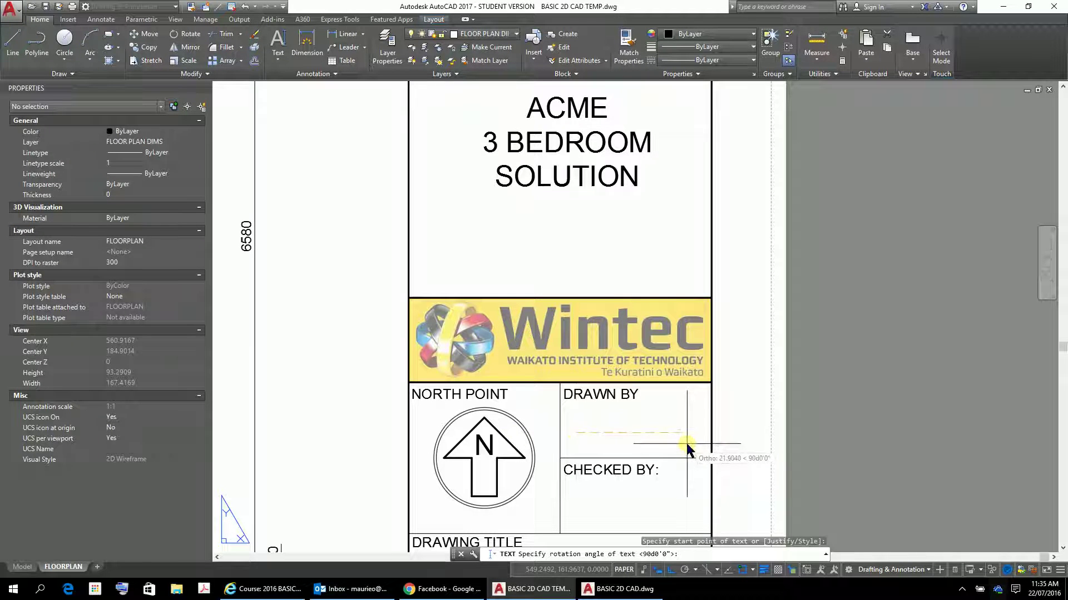
pyautogui.click(686, 443)
pyautogui.write('MAUR')
pyautogui.press('BackSpace')
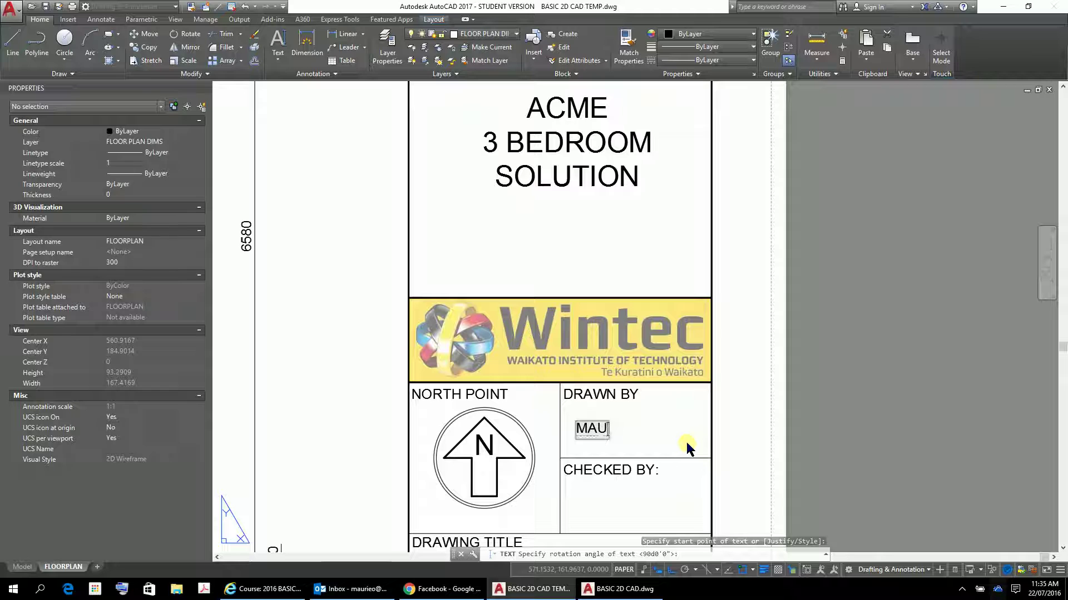
pyautogui.press('BackSpace')
pyautogui.press('BackSpace')
pyautogui.press('BackSpace')
# Enter the drafter's user name in lowercase and start another text line just below the CHECKED BY heading
pyautogui.write('maurieo')
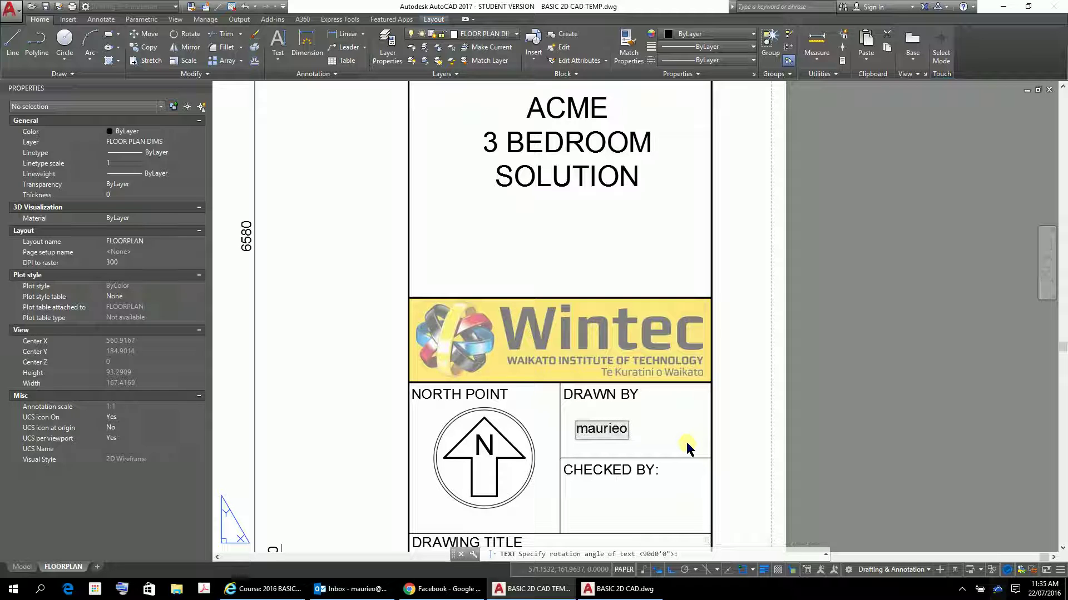
pyautogui.click(681, 498)
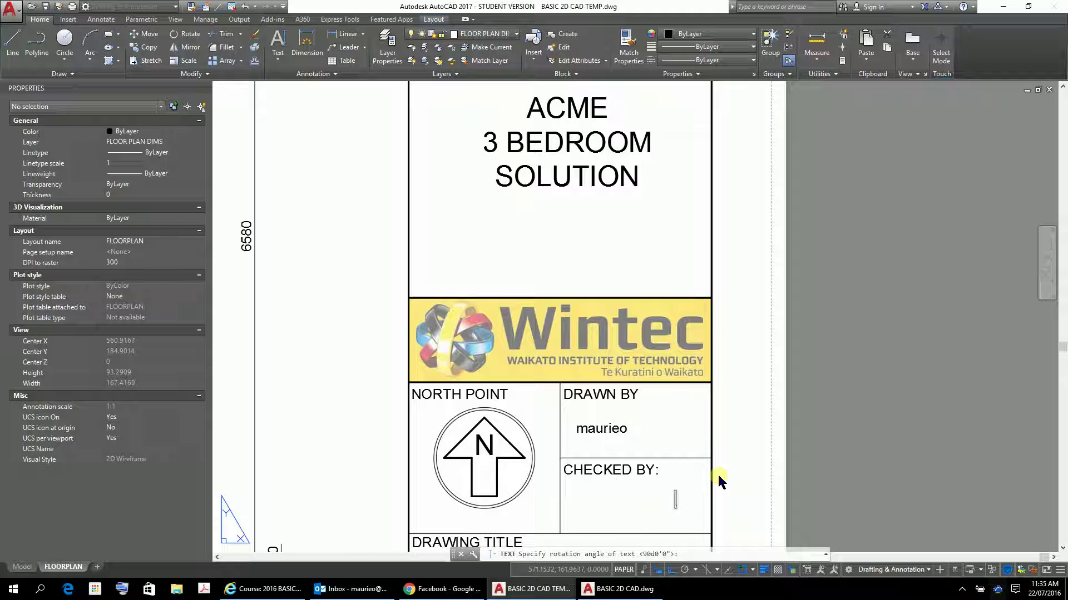
pyautogui.click(586, 496)
pyautogui.click(577, 501)
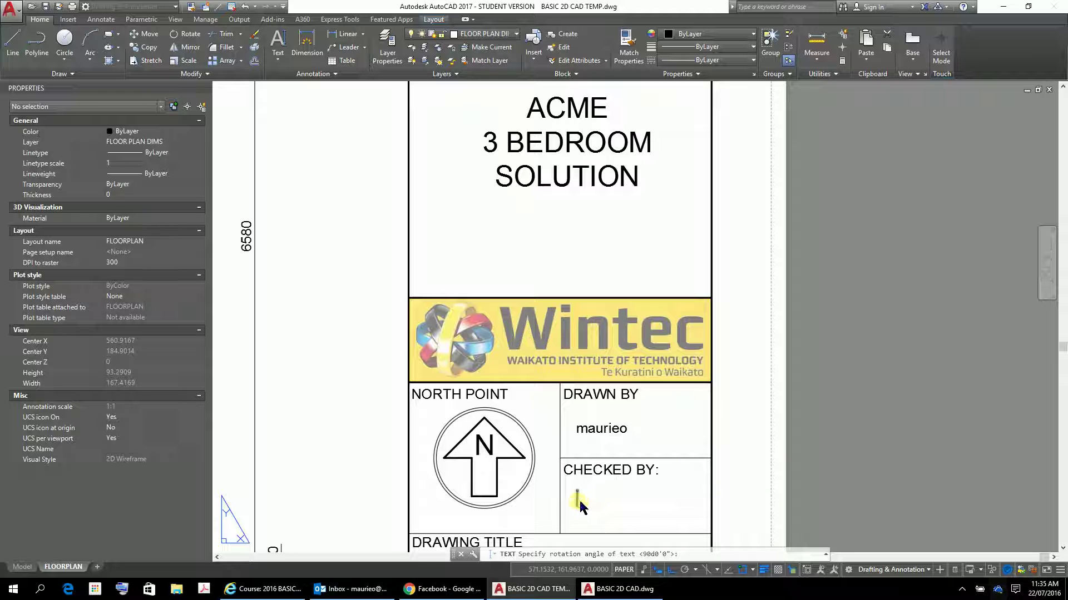
# Enter "Rank Xerox" below the CHECKED BY heading and end the single-line text command
pyautogui.write('Ra')
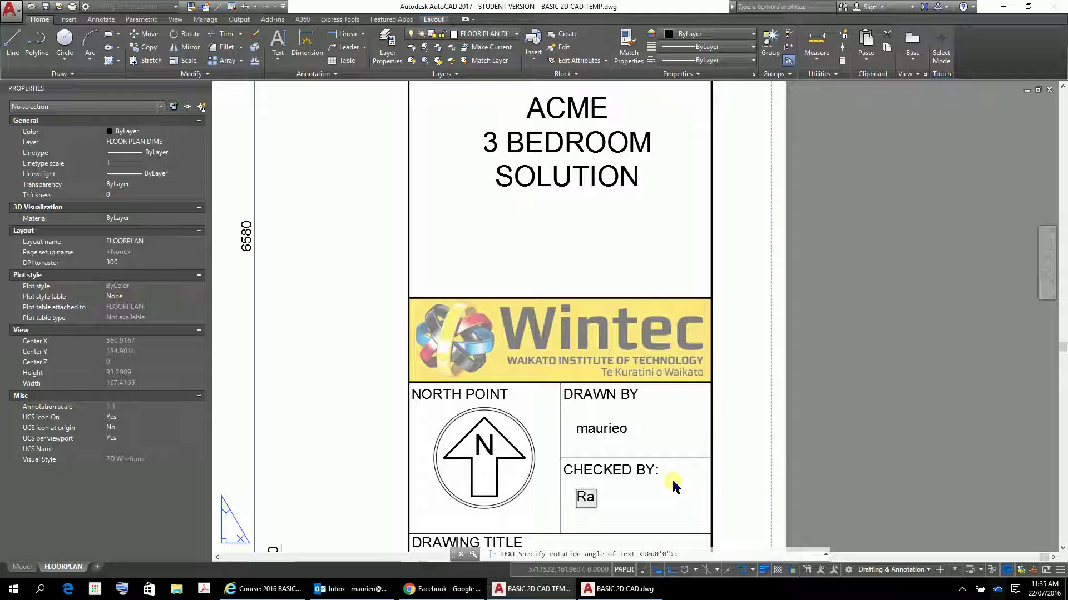
pyautogui.write('nk')
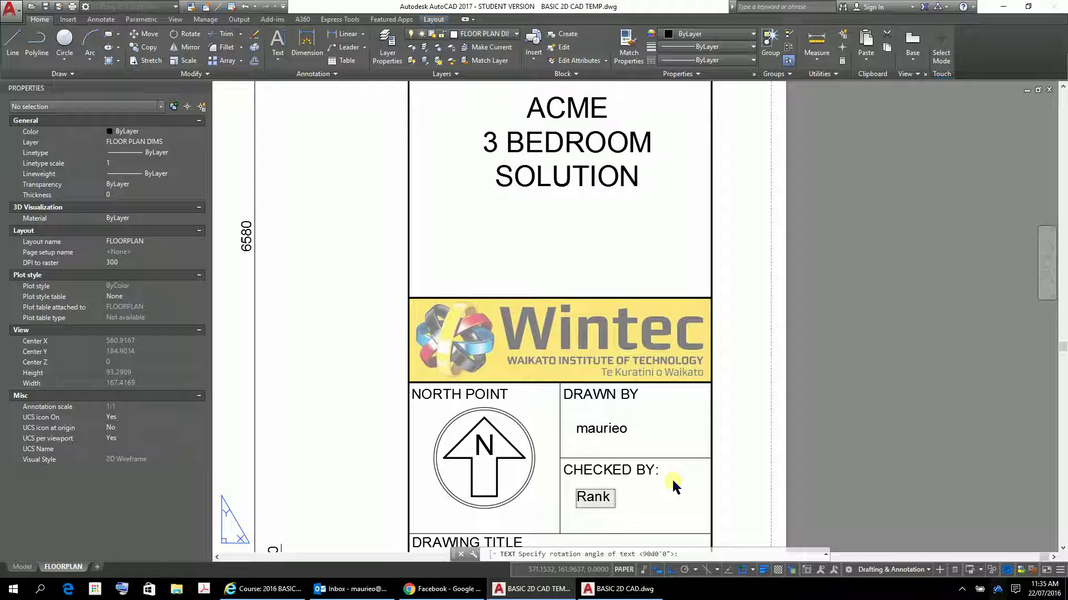
pyautogui.write(' erox')
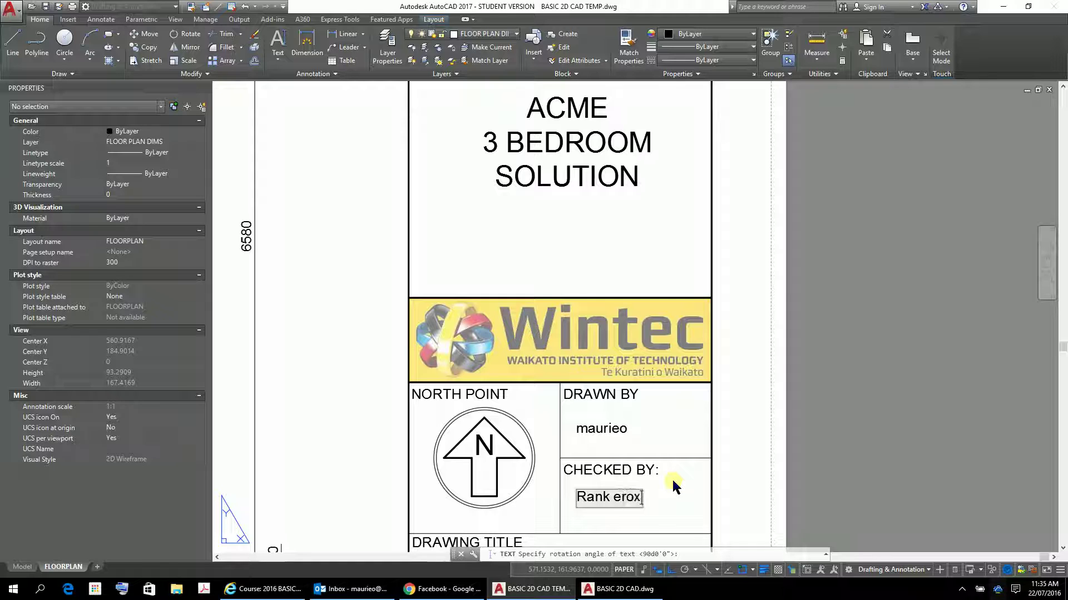
pyautogui.press('BackSpace')
pyautogui.press('BackSpace')
pyautogui.press('BackSpace')
pyautogui.press('BackSpace')
pyautogui.write('Xerox')
pyautogui.click(669, 437)
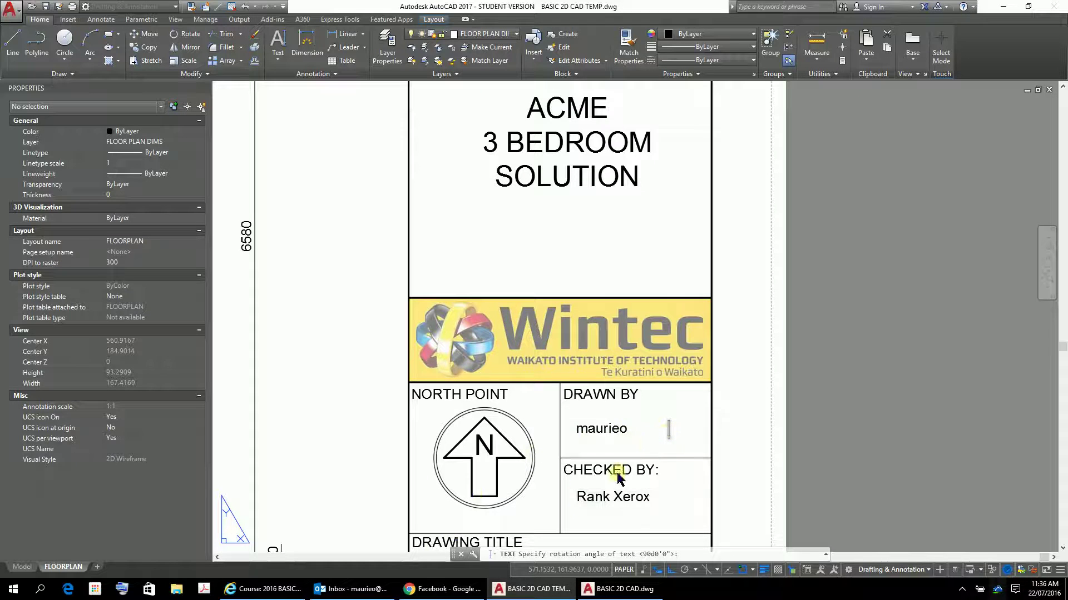
pyautogui.scroll(4, 578, 498)
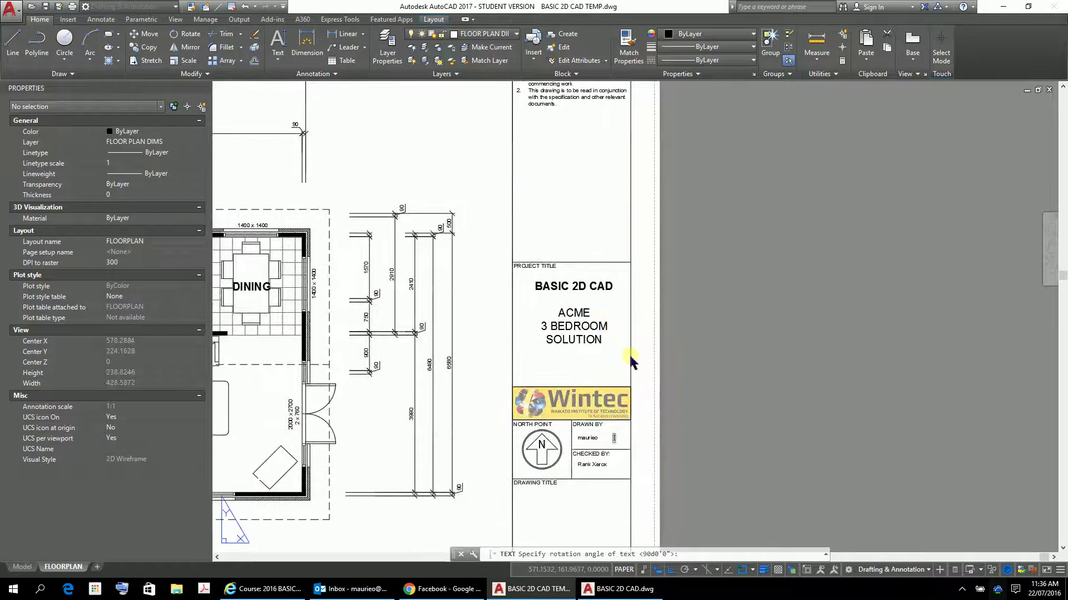
pyautogui.scroll(-2, 576, 500)
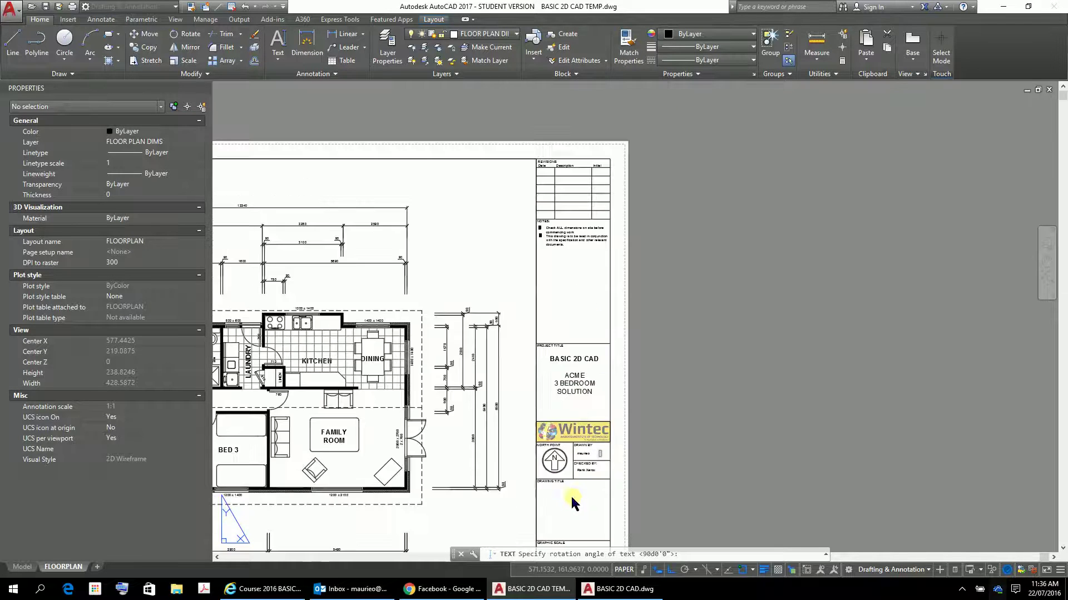
pyautogui.scroll(5, 572, 495)
pyautogui.moveTo(535, 452); pyautogui.dragTo(538, 443, button='middle')
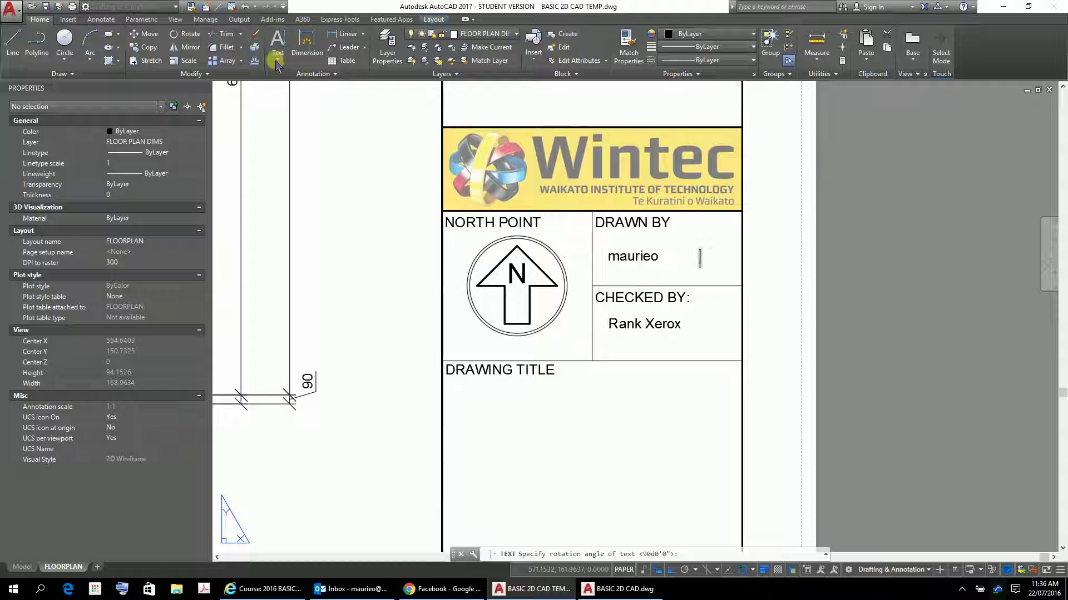
pyautogui.press('Escape')
pyautogui.press('Escape')
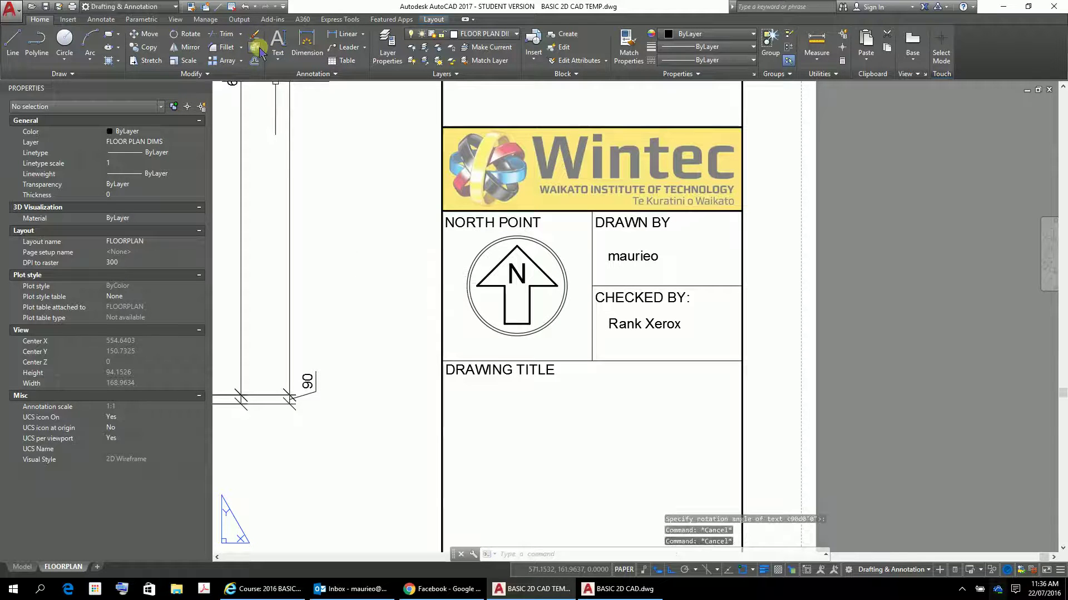
# Place a multiline text box in the middle of the DRAWING TITLE cell
pyautogui.click(278, 58)
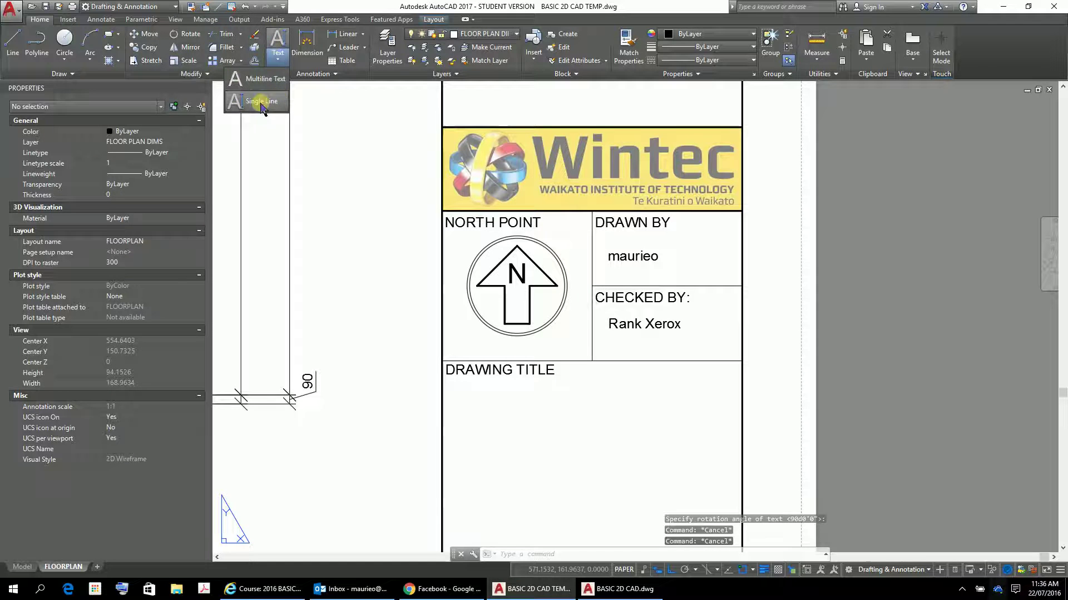
pyautogui.click(240, 80)
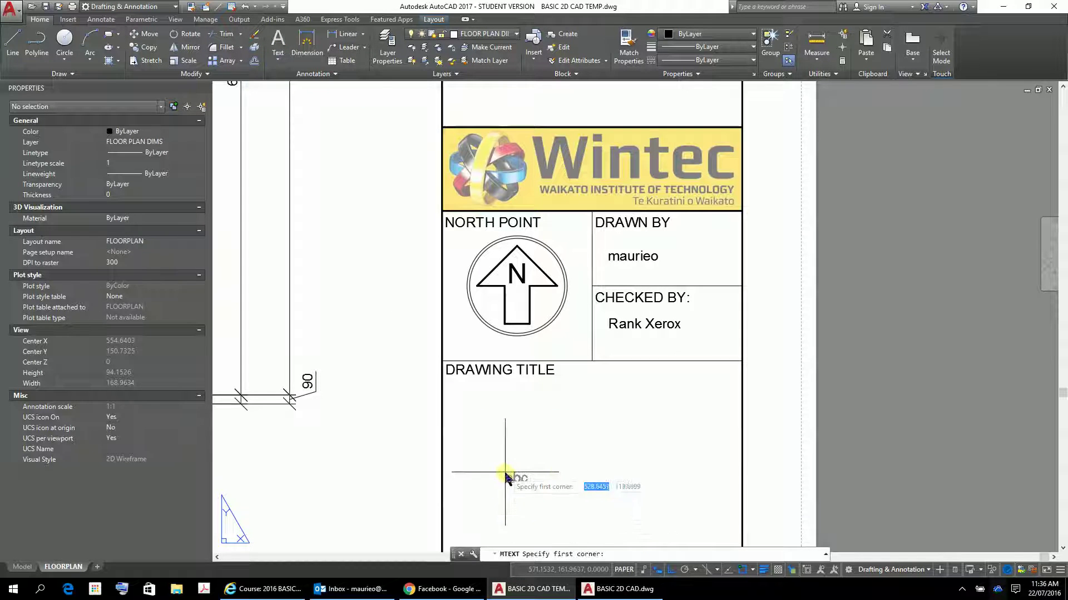
pyautogui.click(493, 445)
pyautogui.click(706, 522)
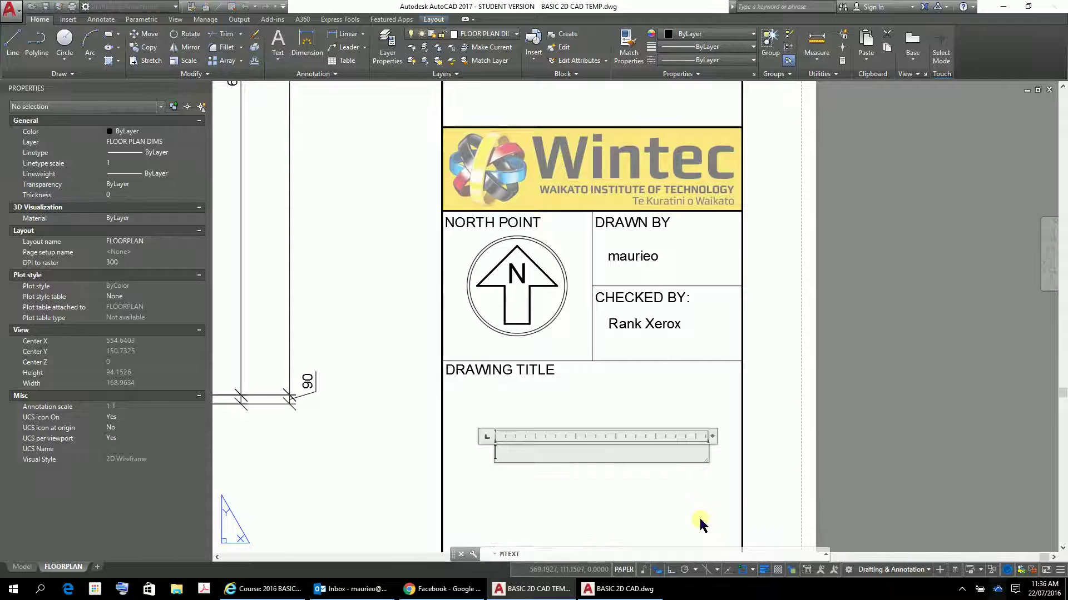
pyautogui.write('floor')
pyautogui.press('BackSpace')
pyautogui.press('BackSpace')
pyautogui.press('BackSpace')
pyautogui.press('BackSpace')
pyautogui.press('BackSpace')
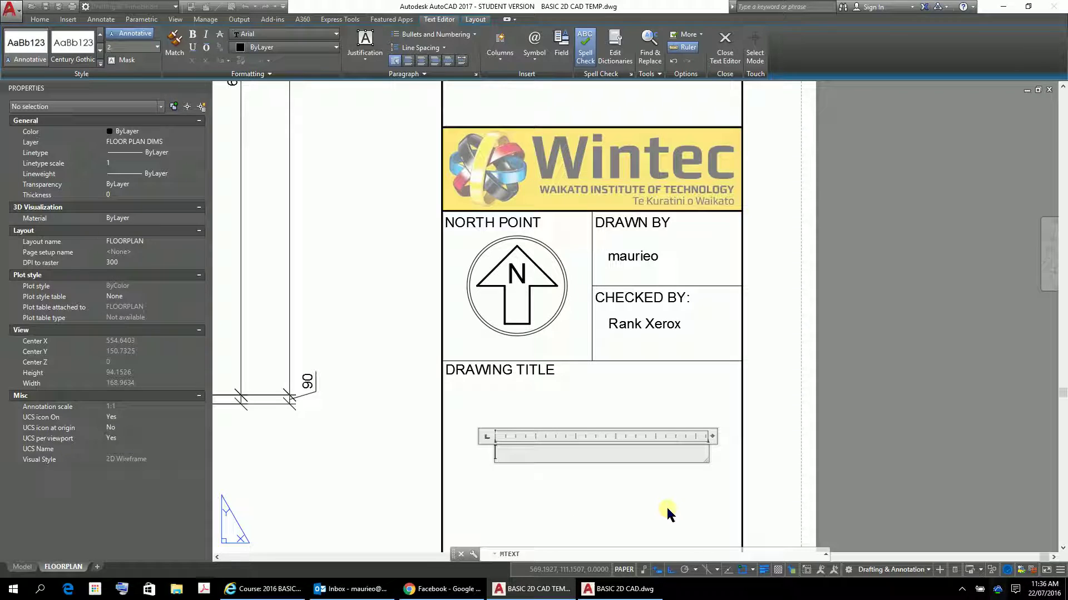
# Enter the drawing title "FLOOR PLAN" in bold with a text height of 4 and finish the text
pyautogui.write('F;')
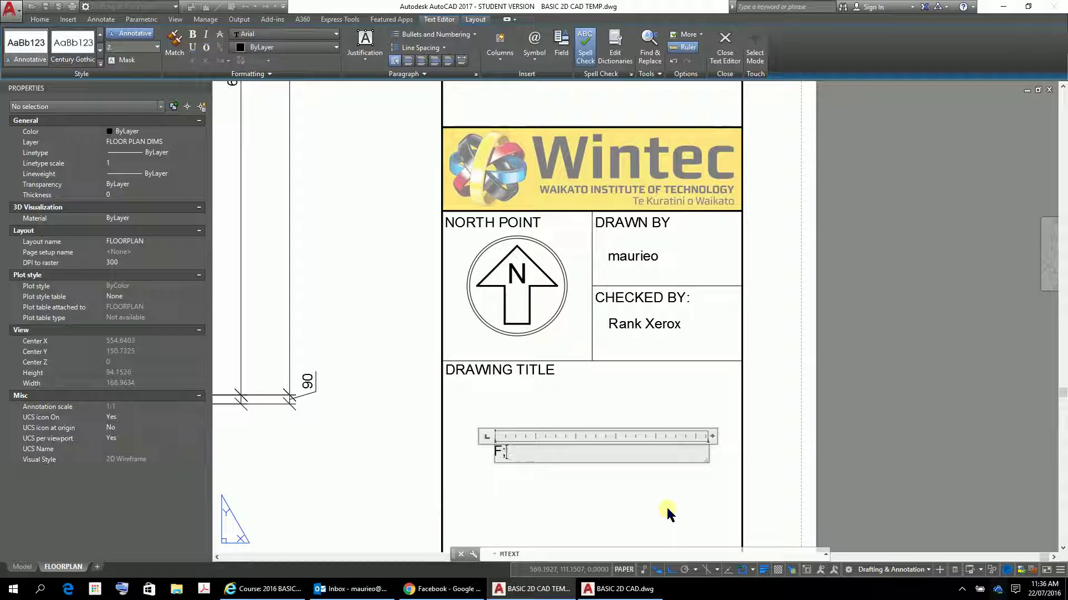
pyautogui.write('OOR PLAN')
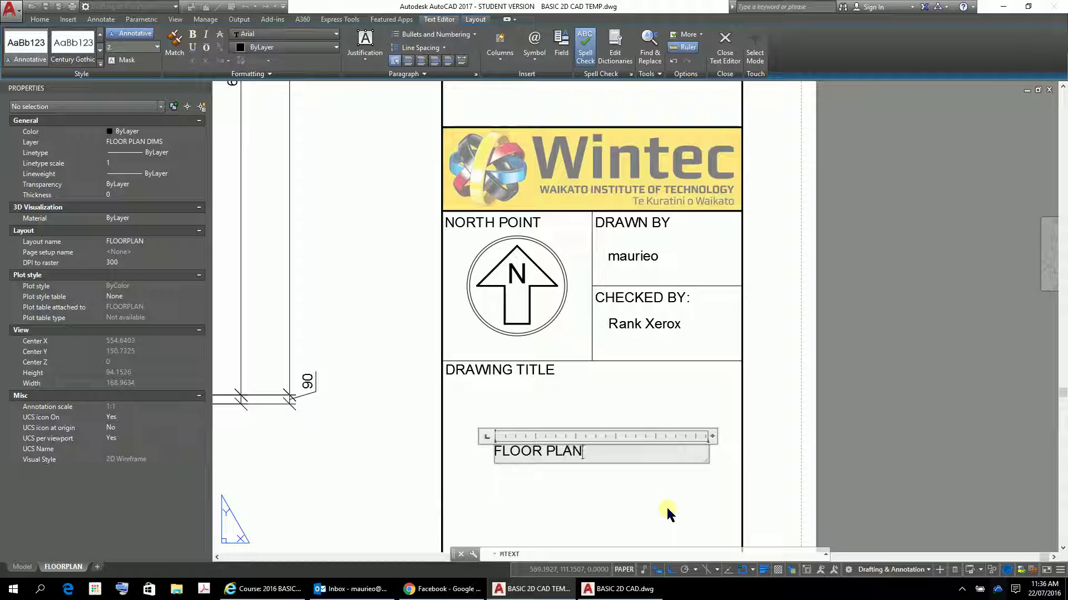
pyautogui.hotkey('ctrl', 'a')
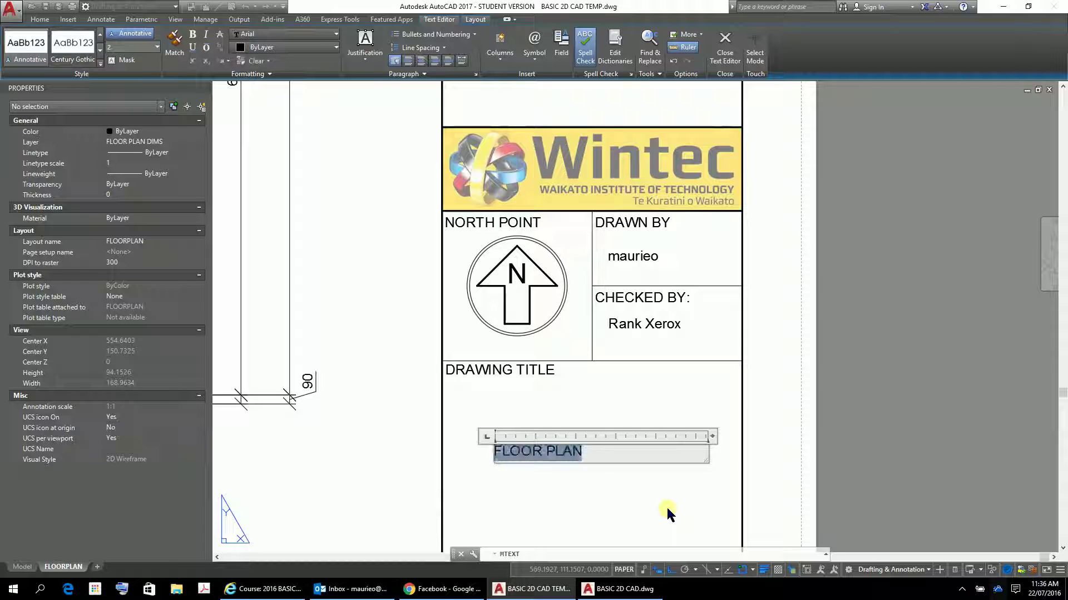
pyautogui.click(192, 34)
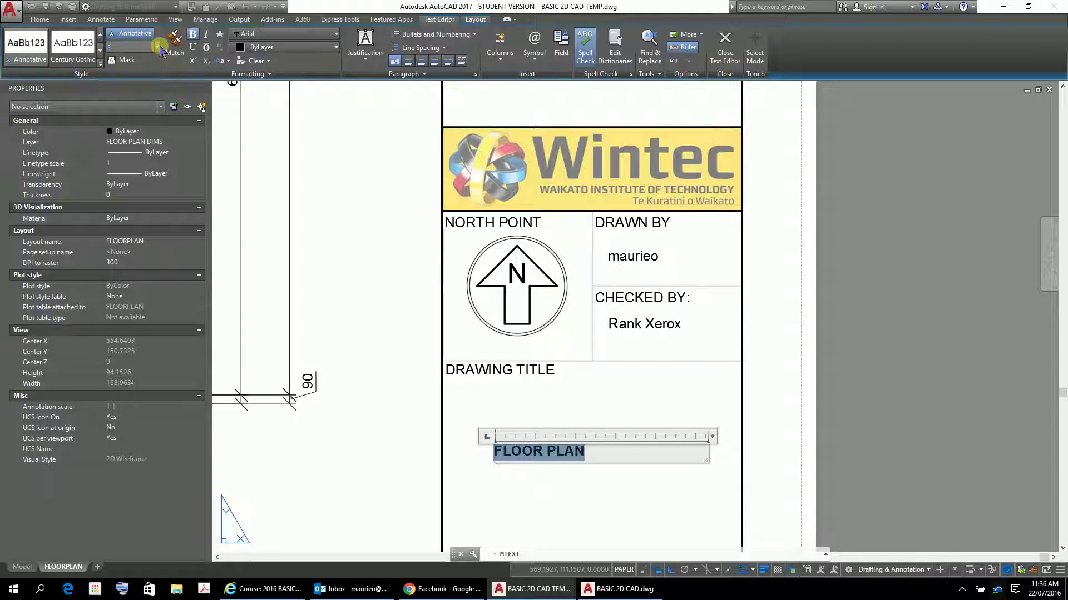
pyautogui.click(157, 47)
pyautogui.click(137, 55)
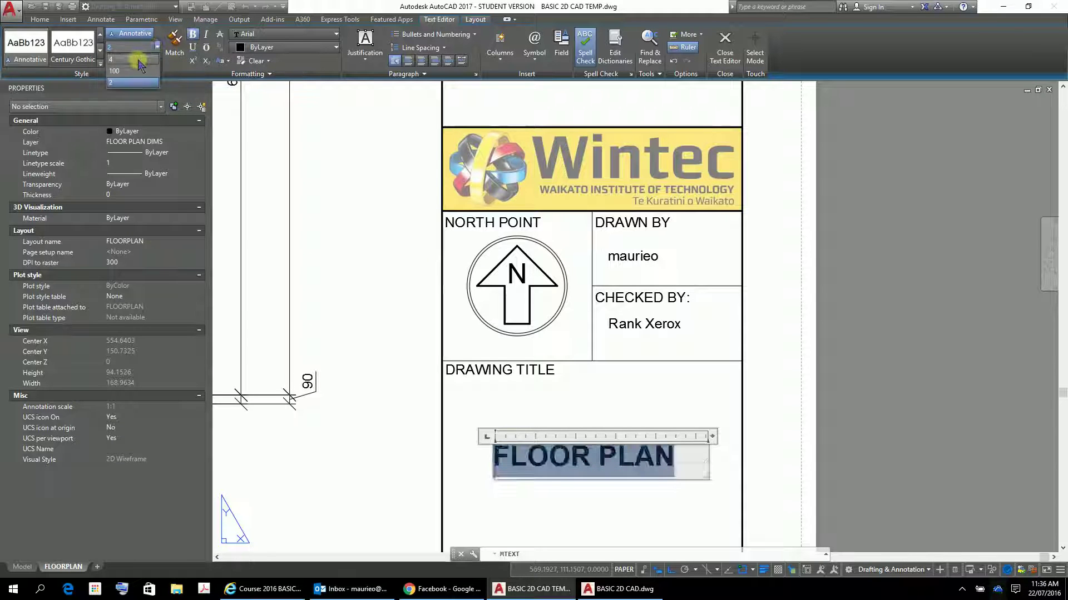
pyautogui.click(625, 534)
# Move the "FLOOR PLAN" text slightly down and right to the middle of the DRAWING TITLE cell, with ortho mode off
pyautogui.scroll(-4, 631, 489)
pyautogui.scroll(2, 640, 445)
pyautogui.moveTo(617, 330); pyautogui.dragTo(602, 278, button='middle')
pyautogui.click(579, 258)
pyautogui.rightClick(584, 304)
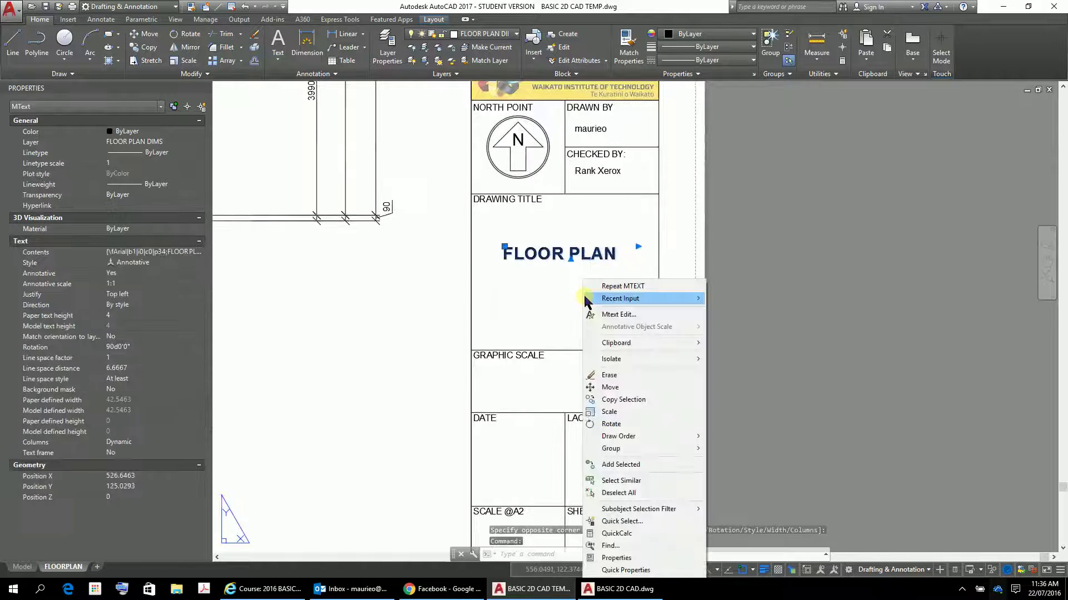
pyautogui.moveTo(585, 299)
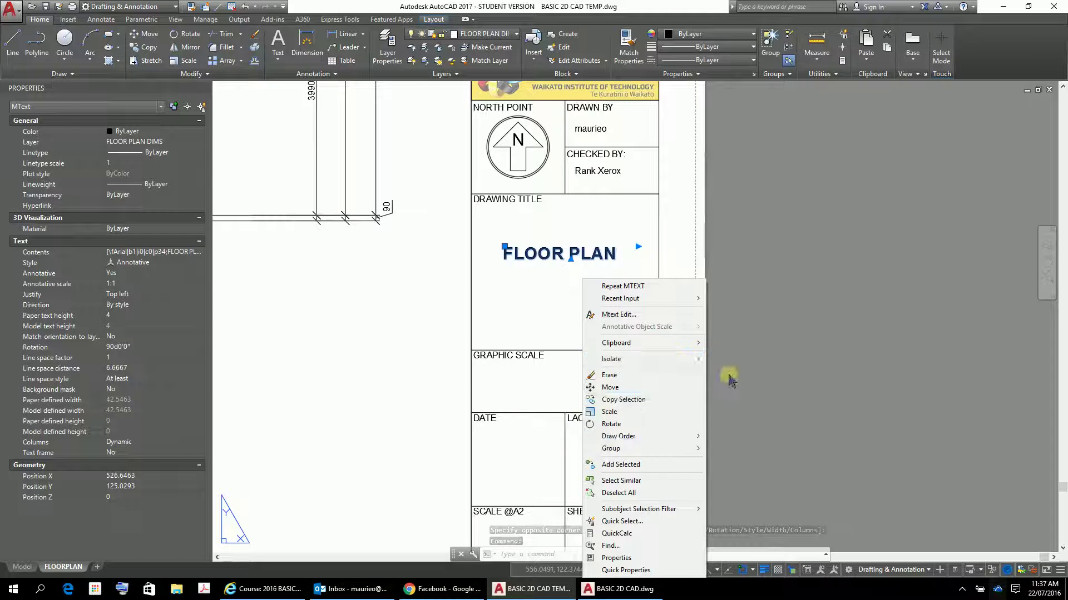
pyautogui.click(614, 387)
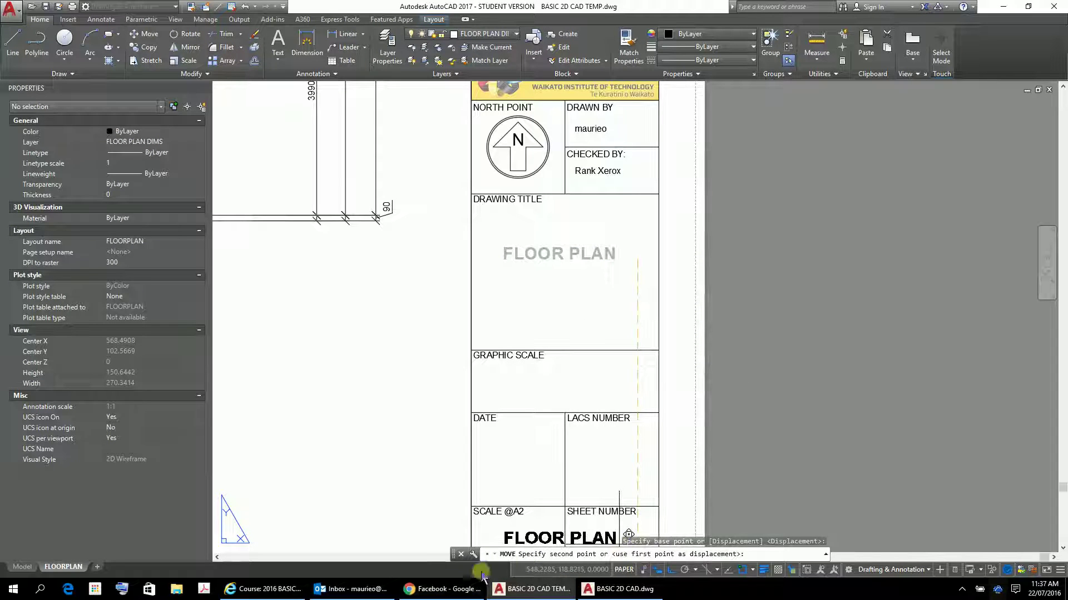
pyautogui.click(669, 572)
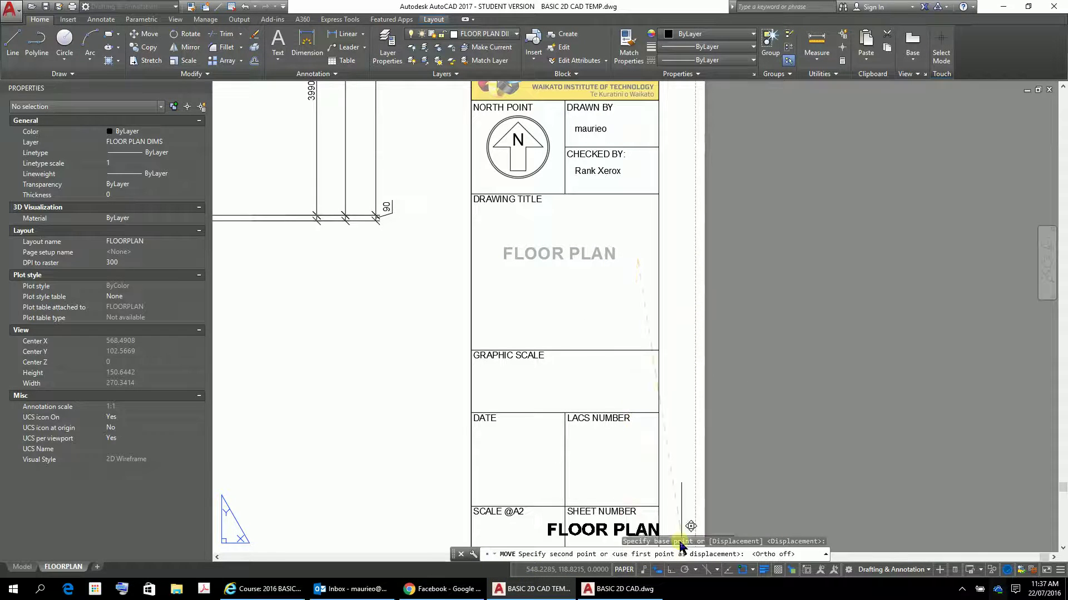
pyautogui.click(645, 282)
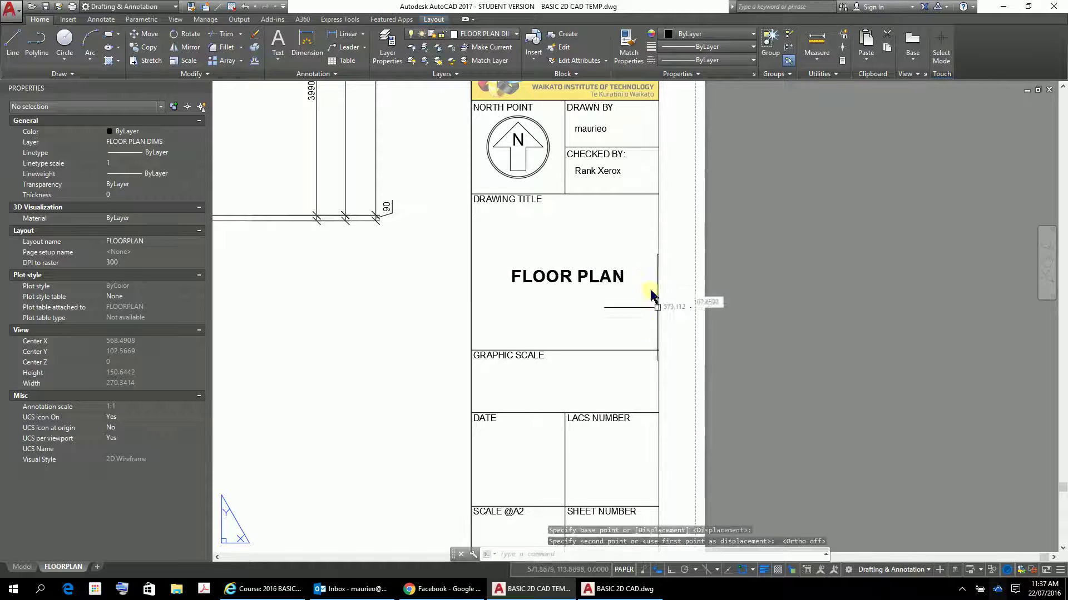
# Place single-line text in the middle of the DATE cell, with ortho mode on and the default 90° rotation
pyautogui.scroll(-5, 651, 348)
pyautogui.scroll(8, 647, 356)
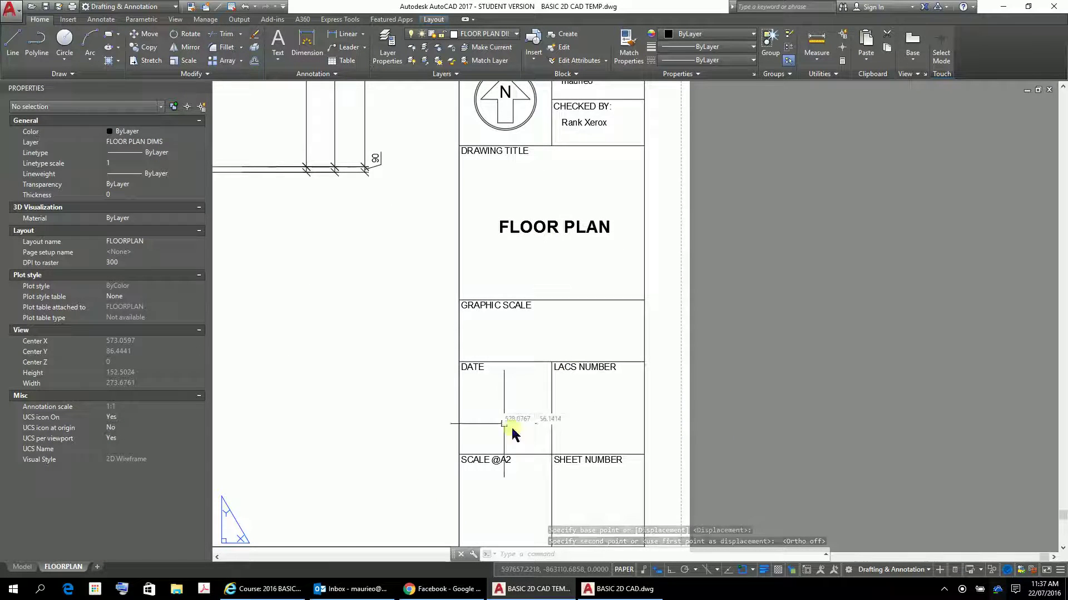
pyautogui.moveTo(544, 417); pyautogui.dragTo(575, 286, button='middle')
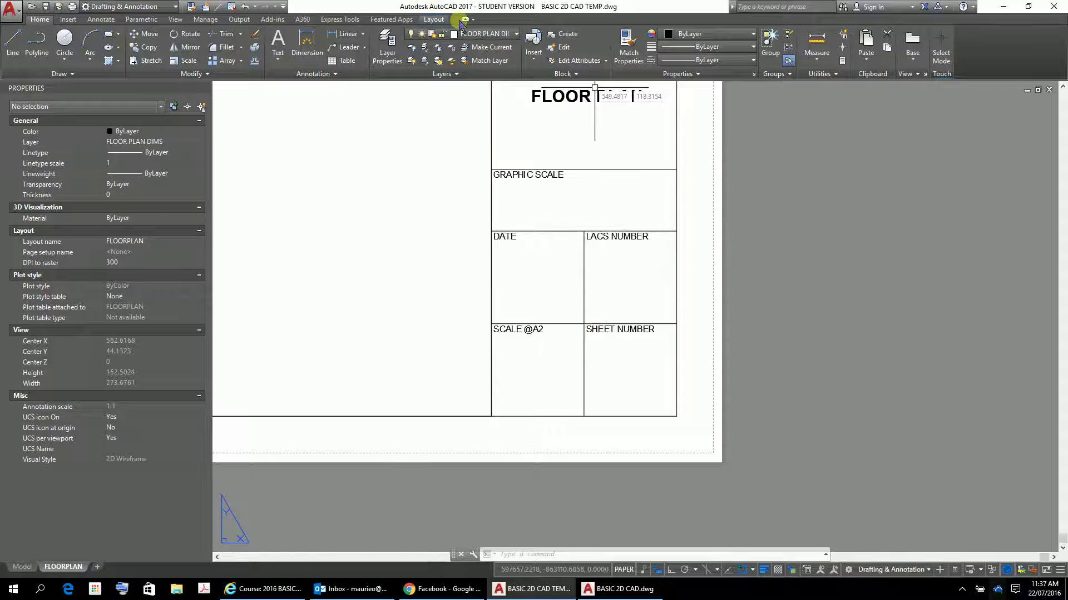
pyautogui.click(279, 59)
pyautogui.click(253, 100)
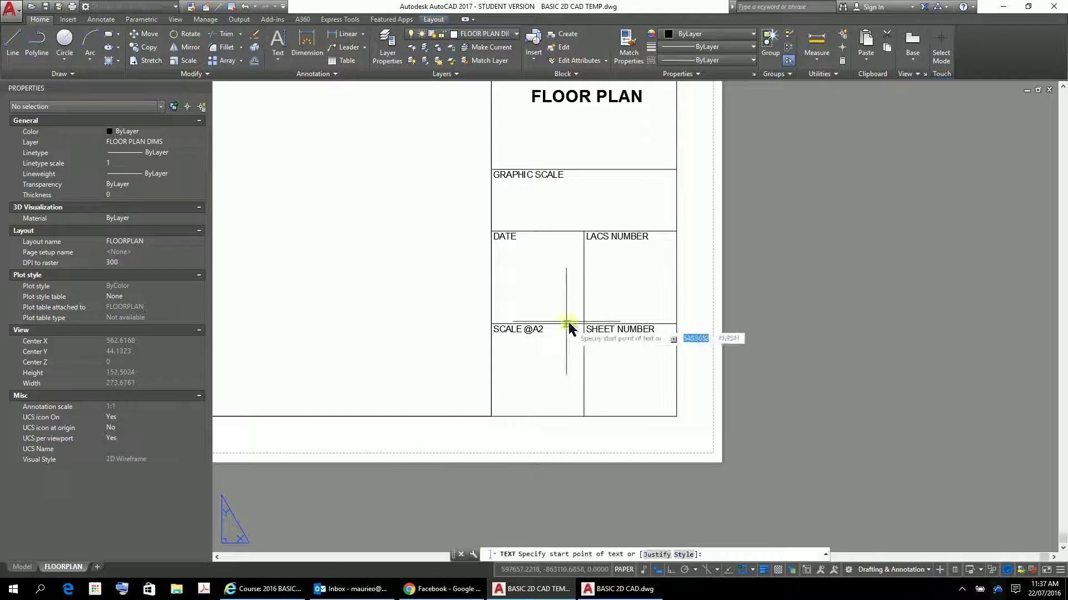
pyautogui.click(508, 281)
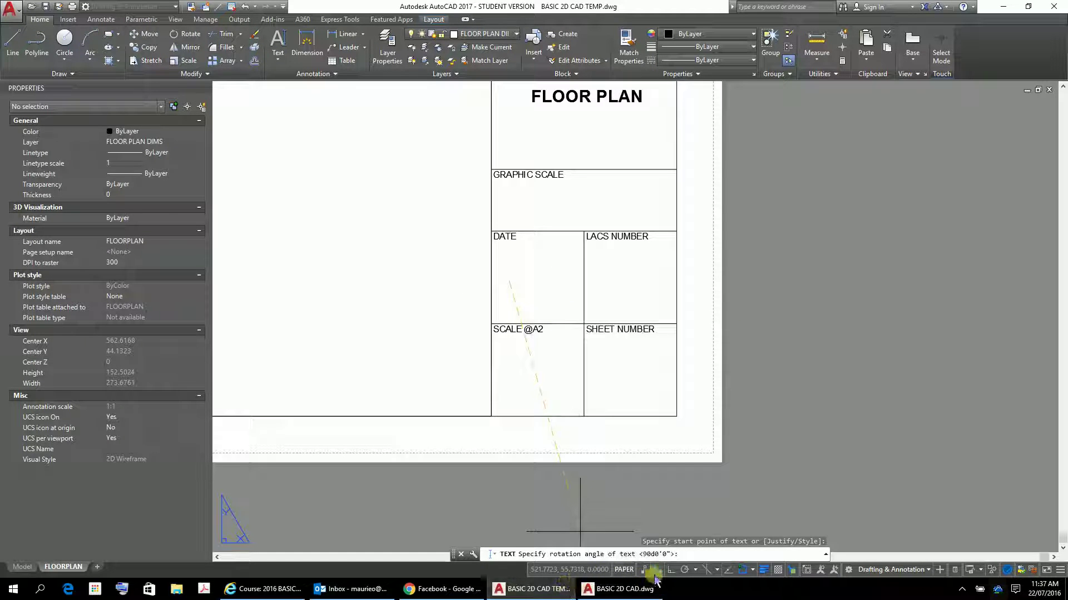
pyautogui.click(671, 570)
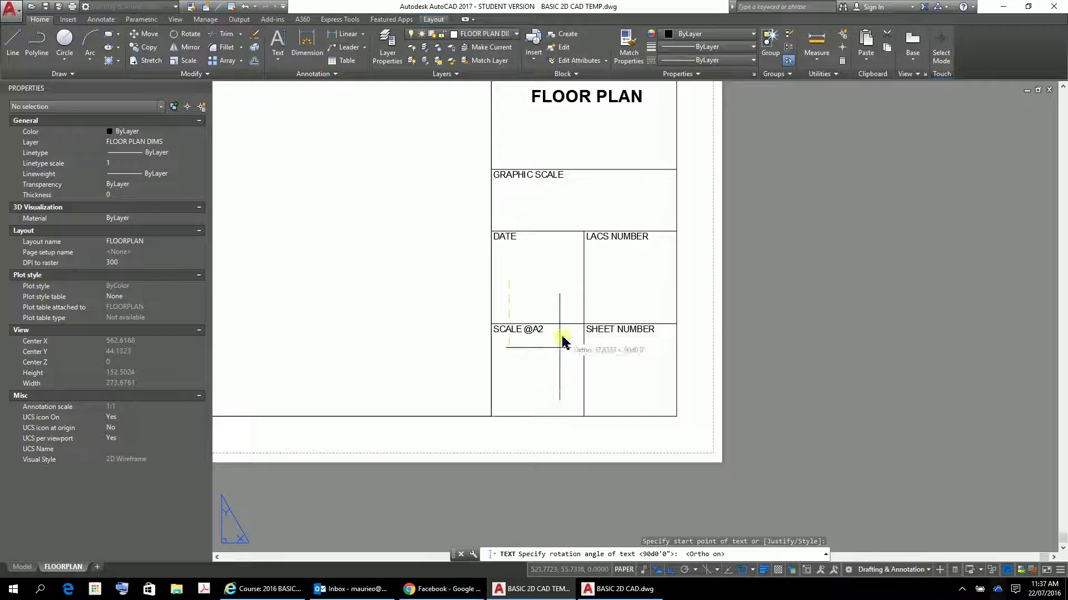
pyautogui.press('Return')
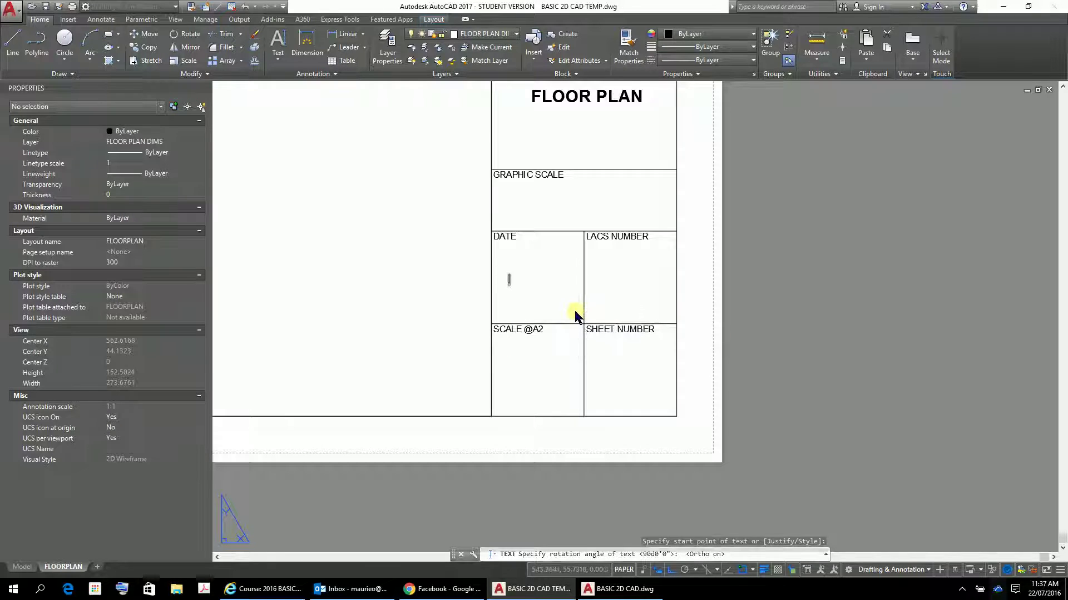
# Enter the date "22 JULY 2016" in the DATE cell
pyautogui.write('22 JUL')
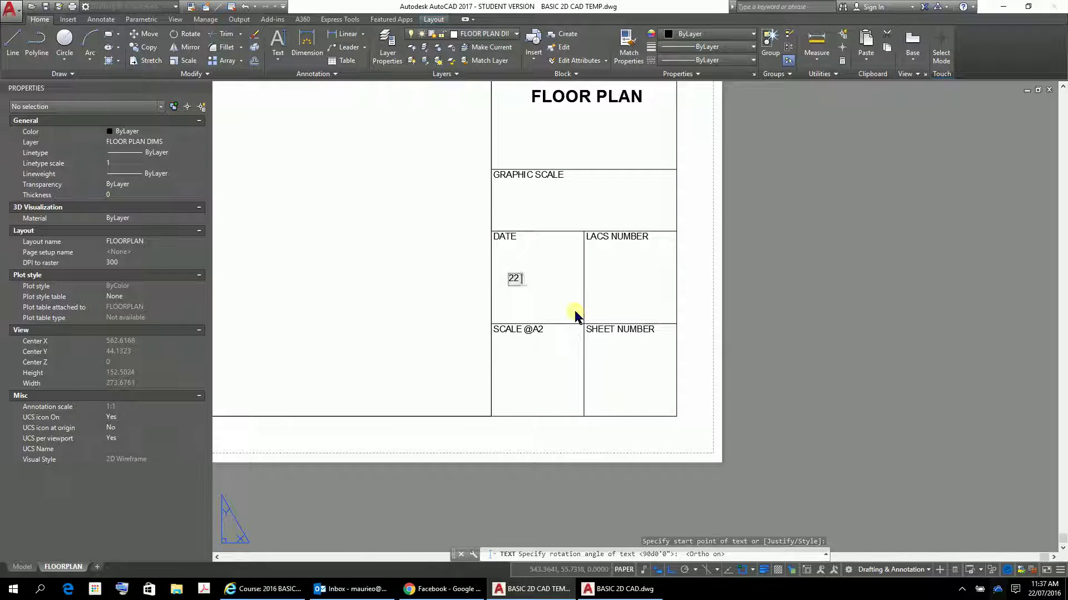
pyautogui.write('YN')
pyautogui.press('BackSpace')
pyautogui.write('2016')
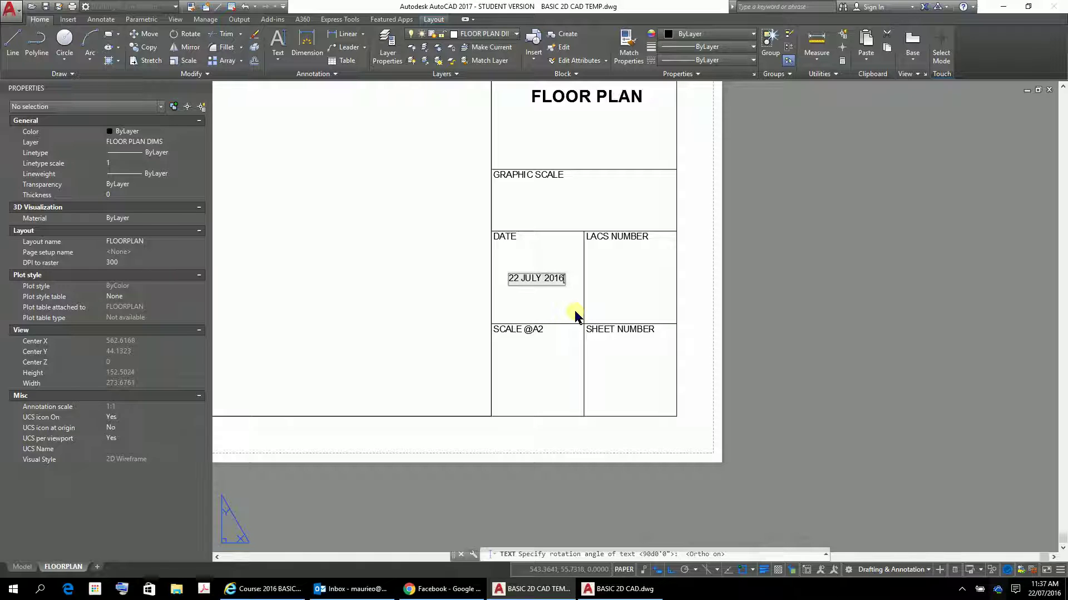
pyautogui.press('Return')
pyautogui.press('Return')
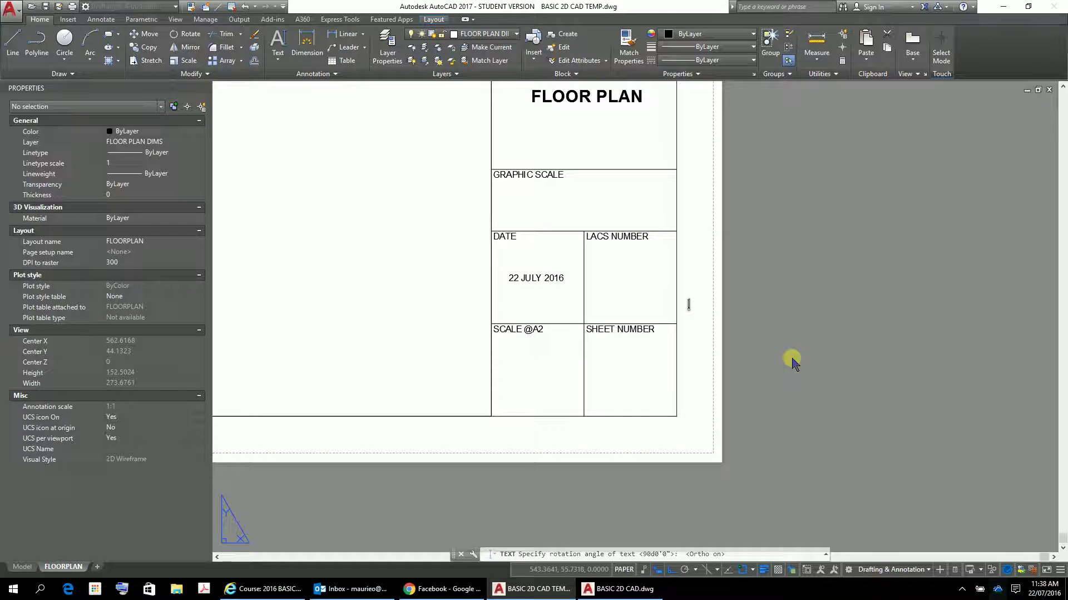
pyautogui.rightClick(793, 363)
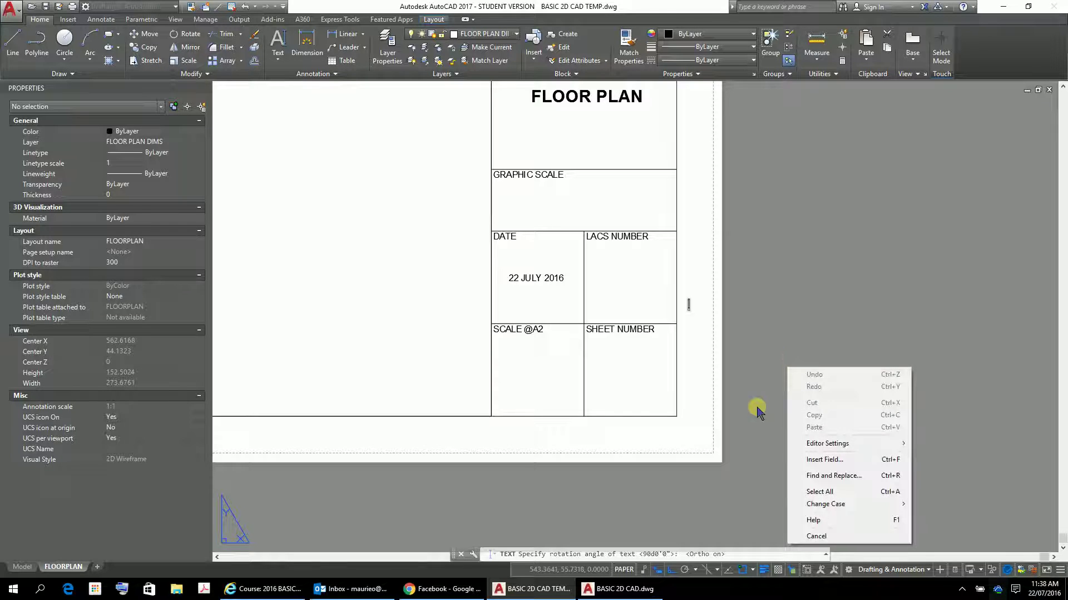
pyautogui.click(890, 303)
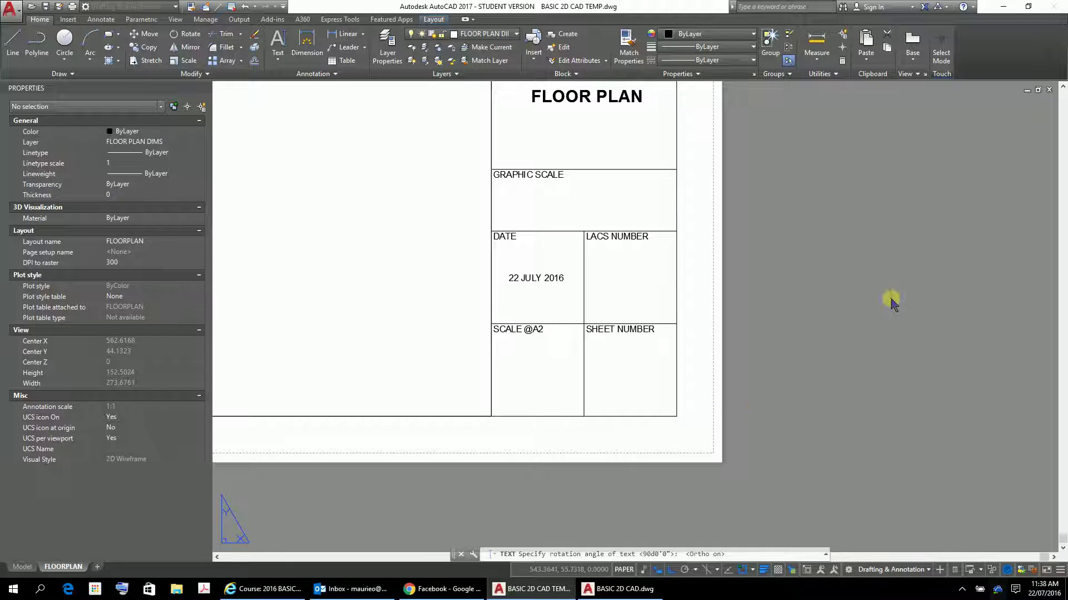
# Enter "LO1" in the LACS NUMBER cell and end the single-line text command
pyautogui.click(607, 274)
pyautogui.write('4')
pyautogui.write('O1')
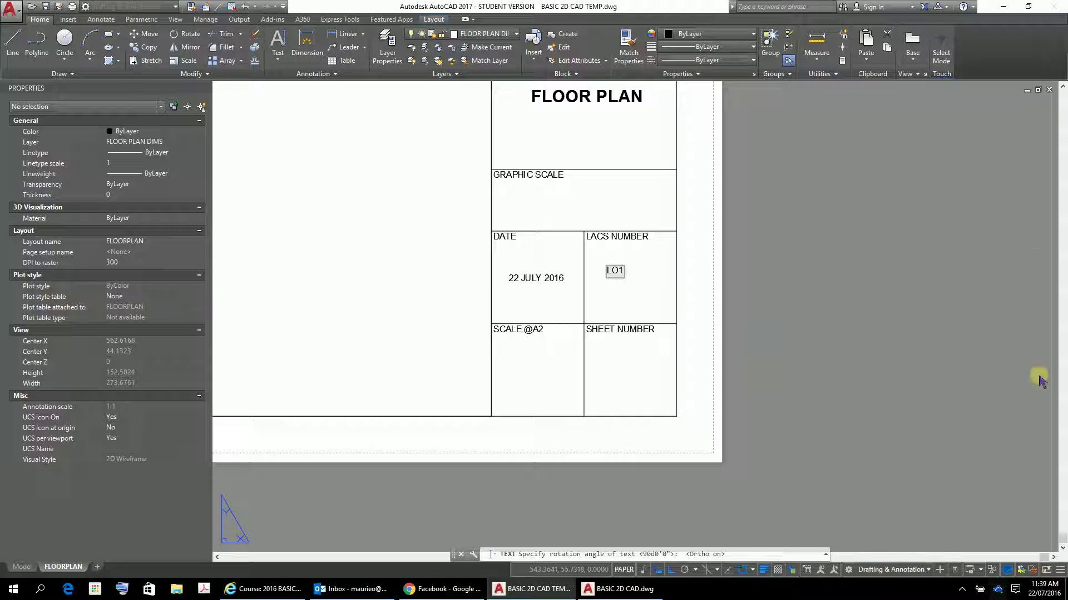
pyautogui.click(629, 272)
pyautogui.click(861, 389)
pyautogui.press('Escape')
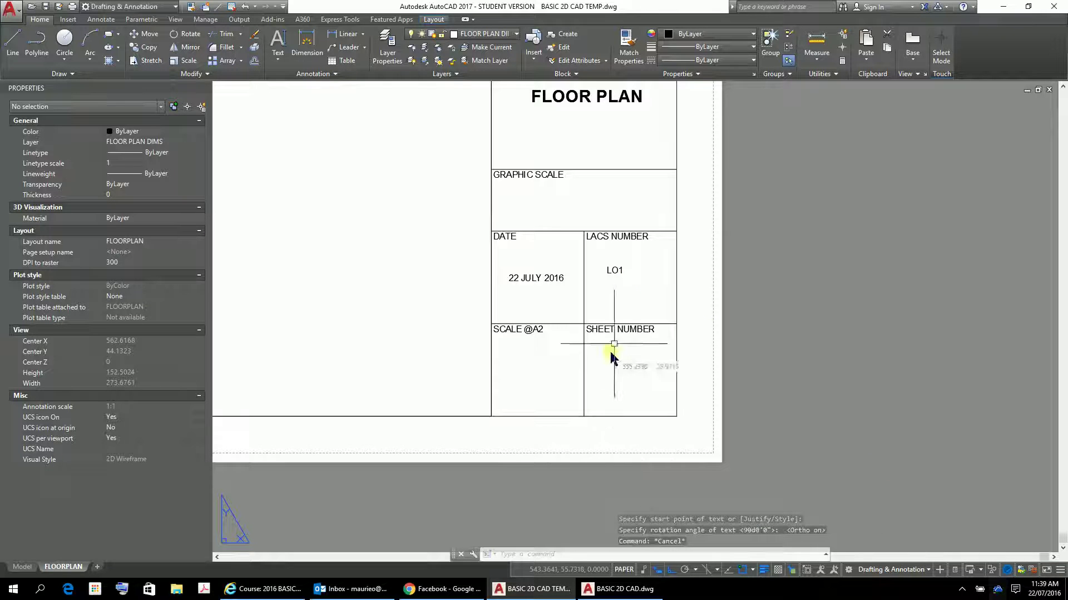
pyautogui.click(636, 263)
pyautogui.click(581, 281)
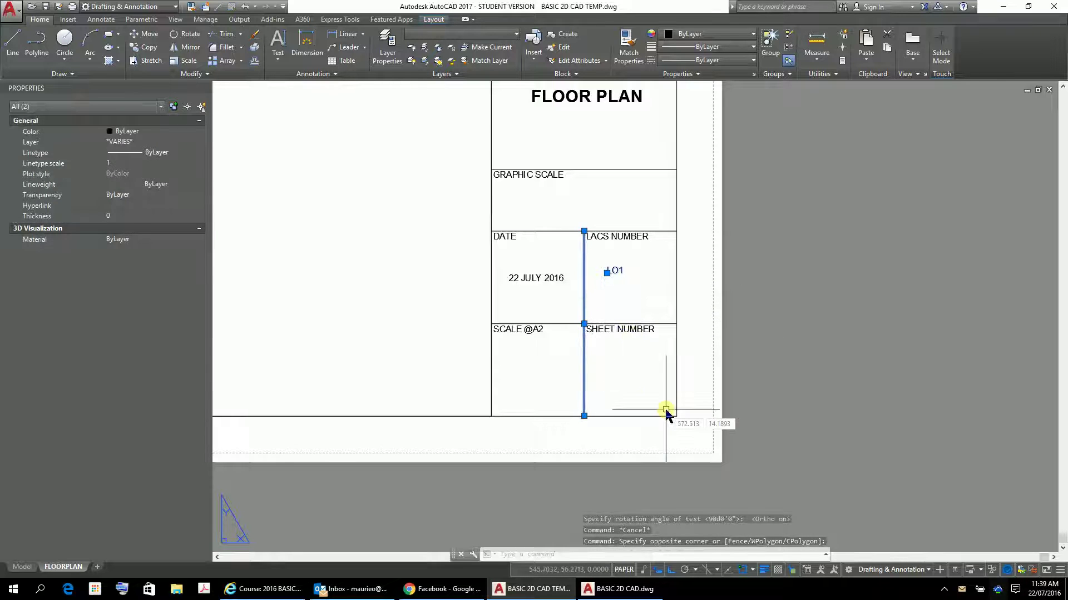
pyautogui.press('Escape')
pyautogui.press('Escape')
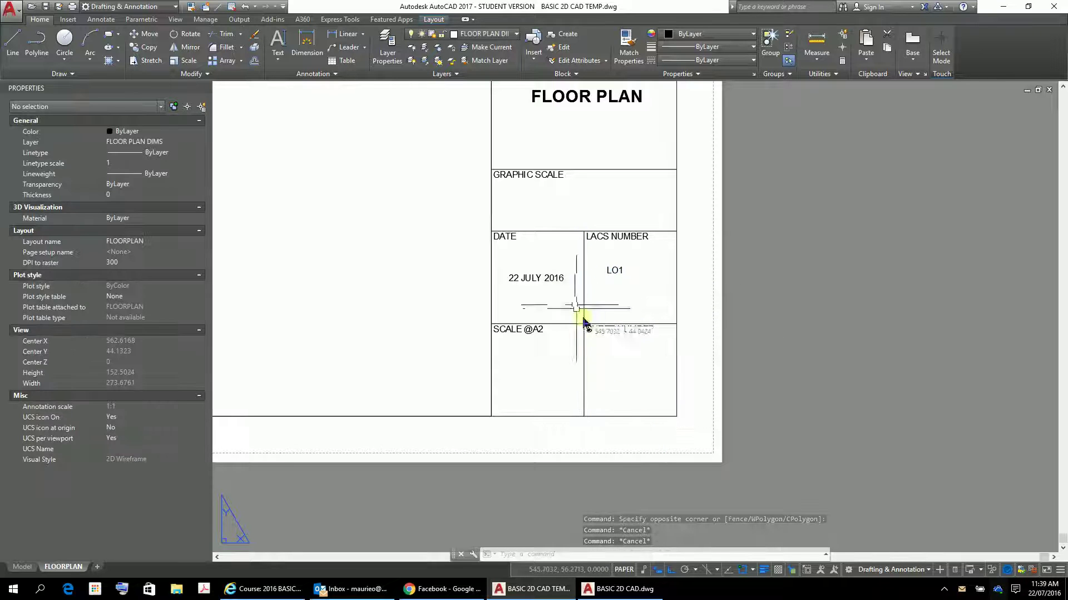
# Set the paper text height of the "LO1" text to 4
pyautogui.click(617, 271)
pyautogui.click(121, 315)
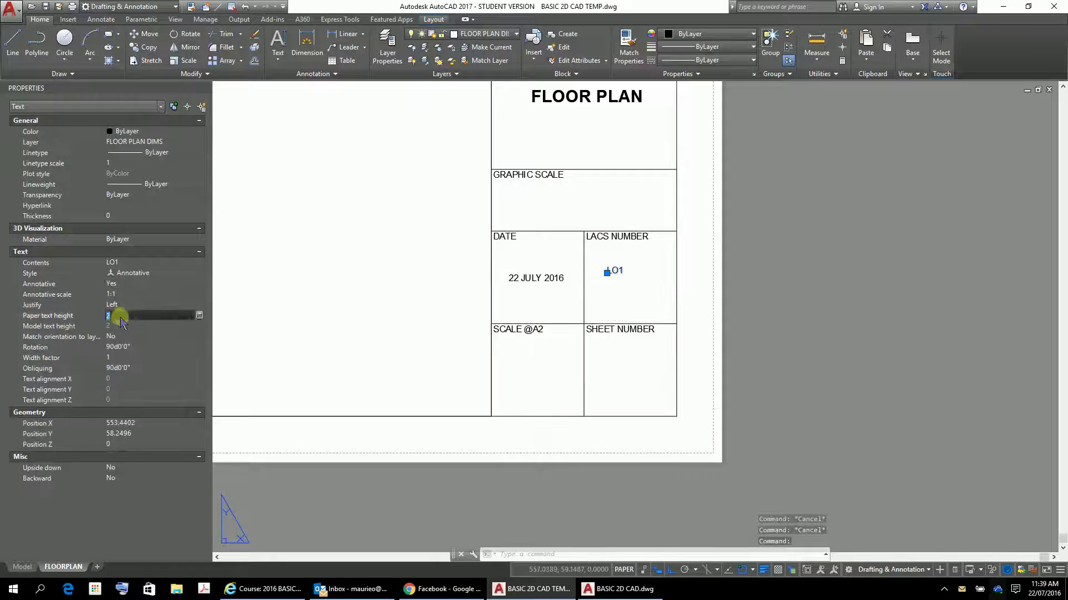
pyautogui.write('4')
pyautogui.press('Return')
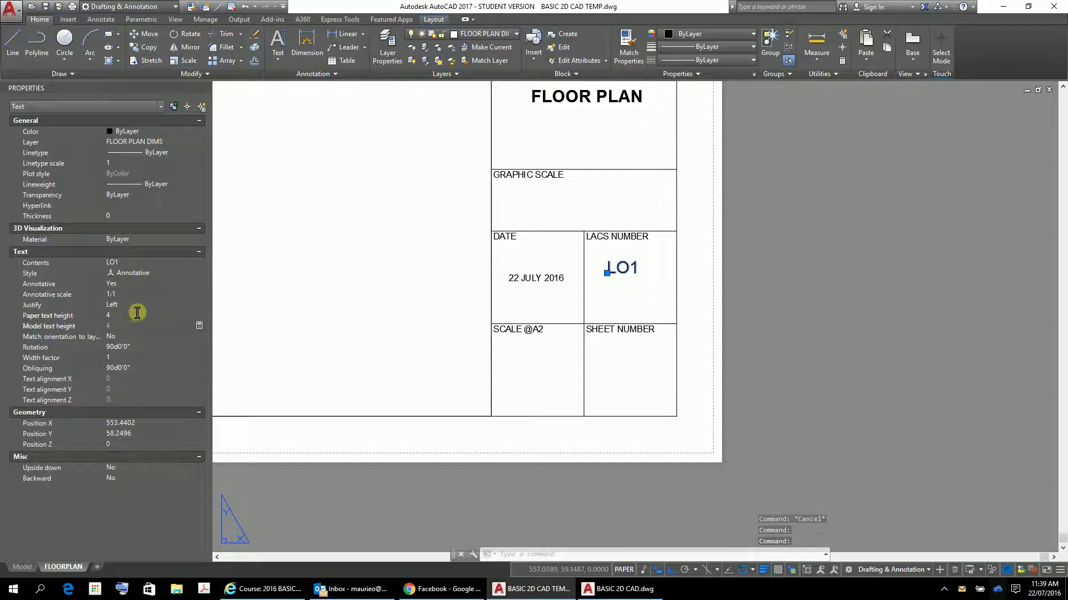
# Move the "LO1" text down and slightly right to the middle of the LACS NUMBER cell, turning ortho mode off for the final placement
pyautogui.click(607, 272)
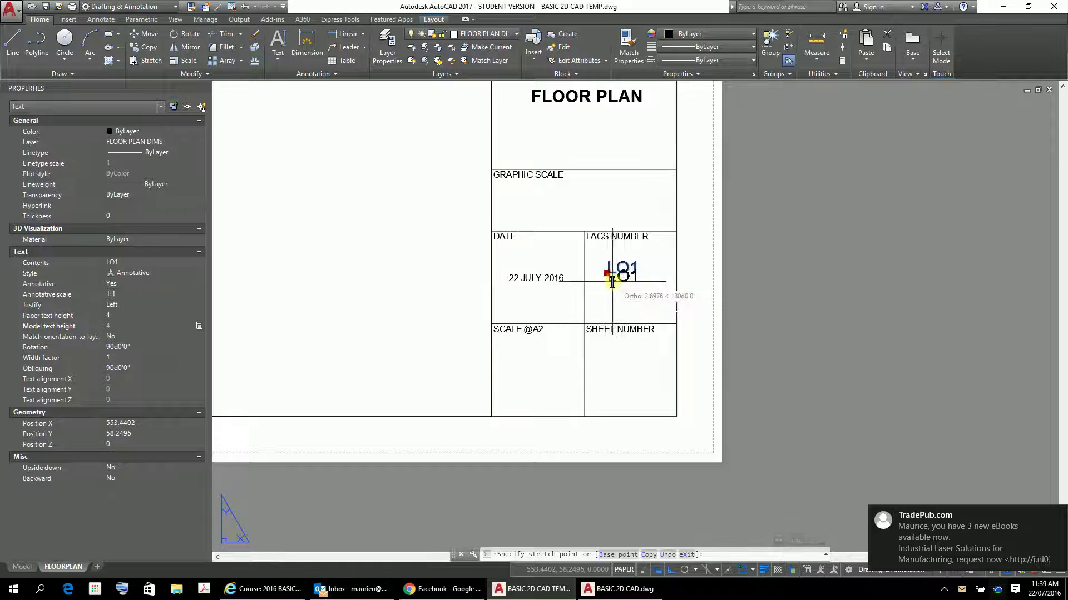
pyautogui.click(612, 282)
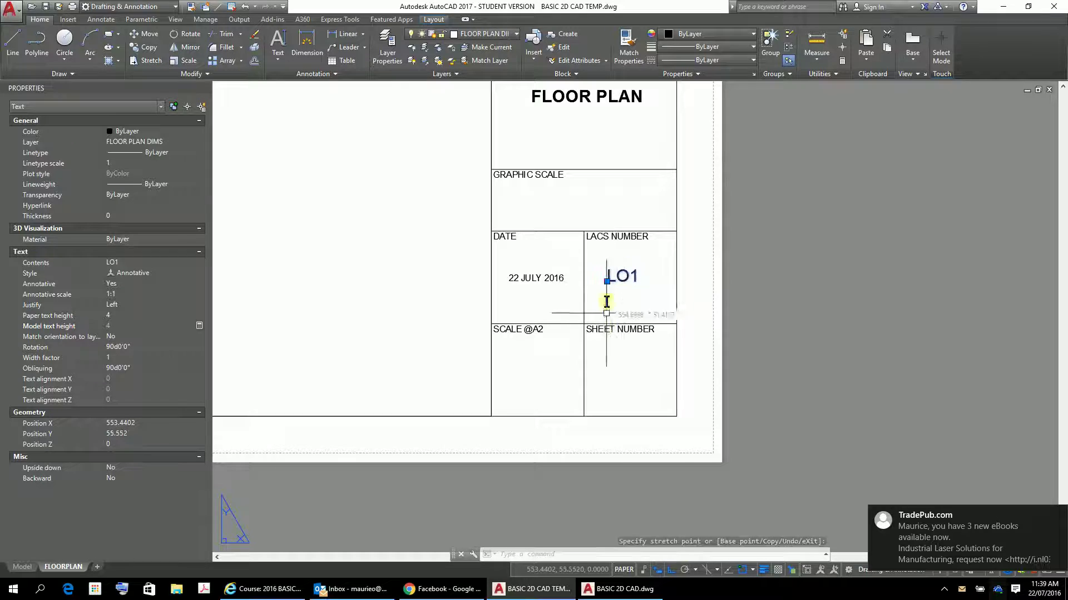
pyautogui.click(675, 569)
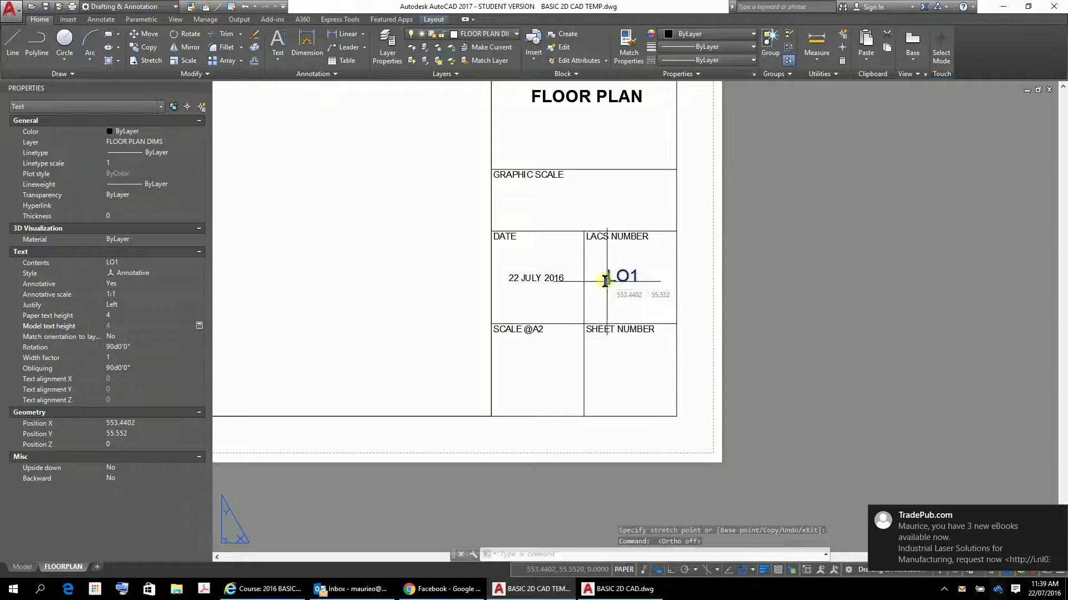
pyautogui.click(605, 280)
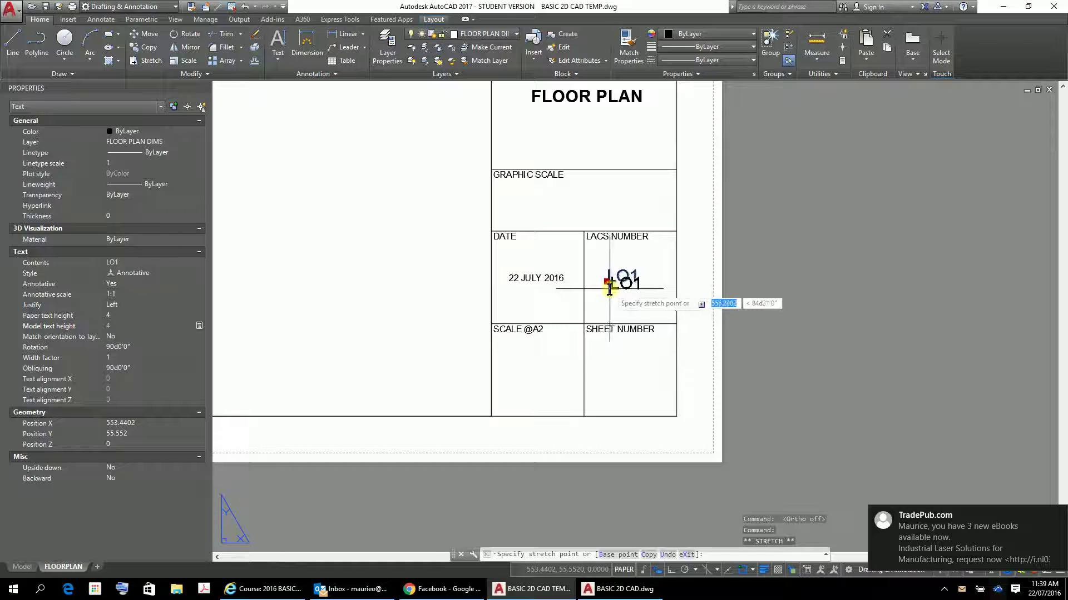
pyautogui.click(609, 287)
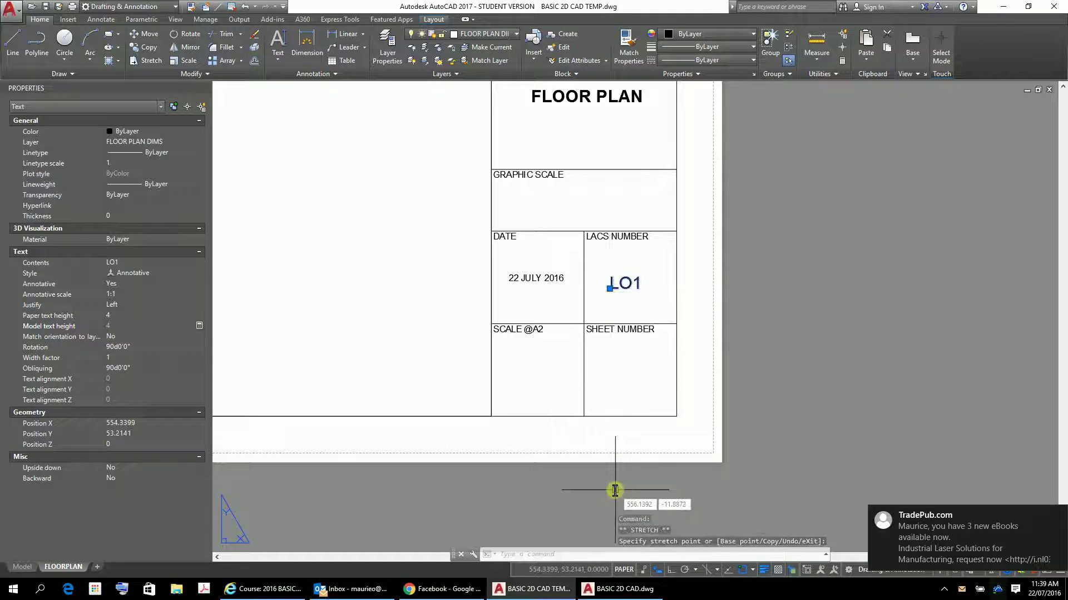
pyautogui.press('Escape')
pyautogui.press('Escape')
pyautogui.press('Escape')
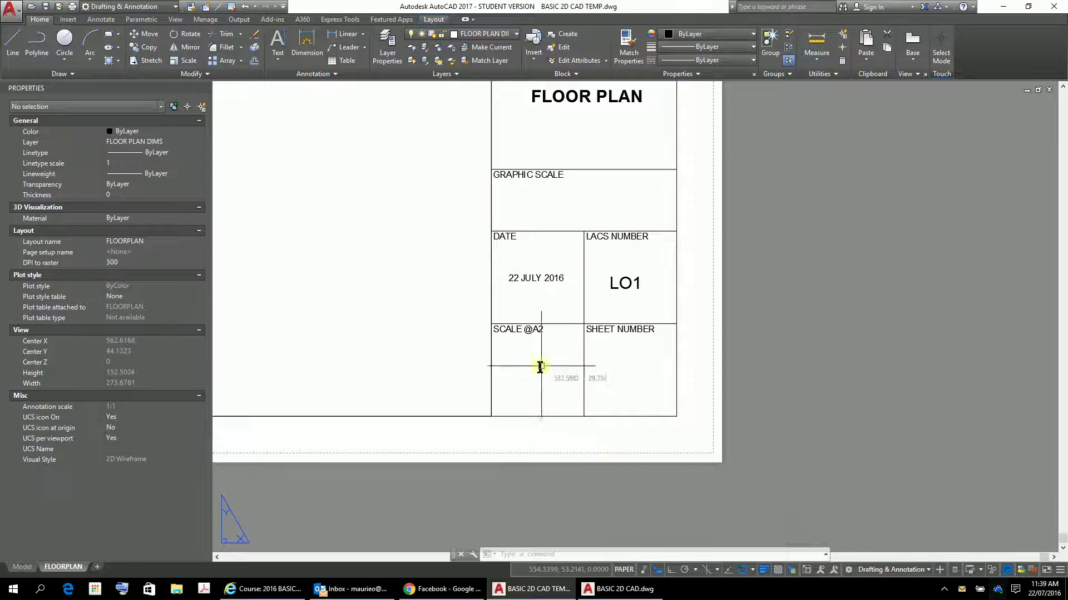
pyautogui.click(630, 300)
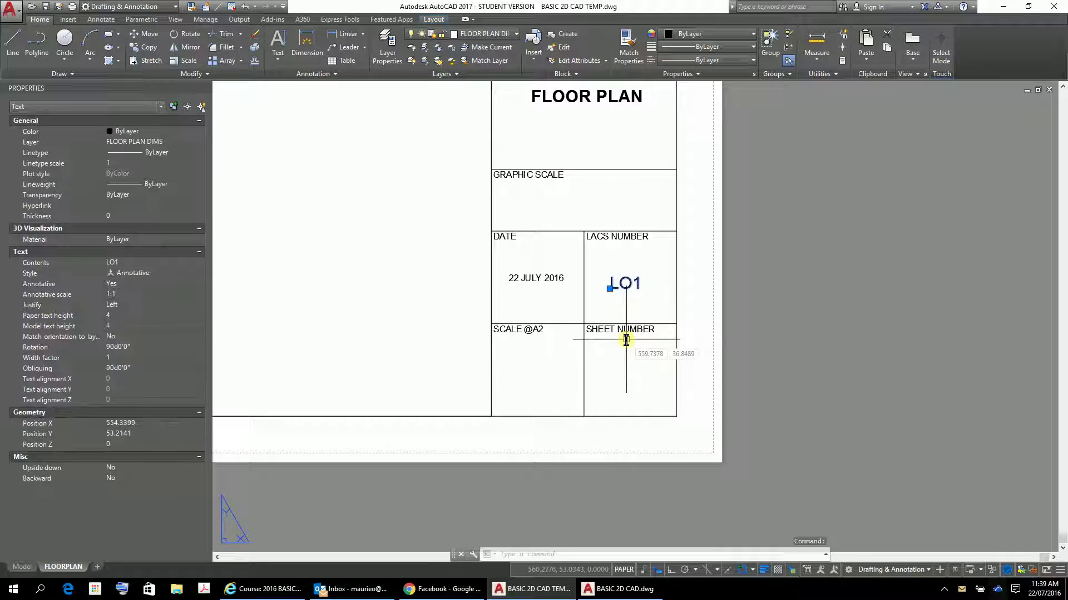
pyautogui.hotkey('ctrl', 'c')
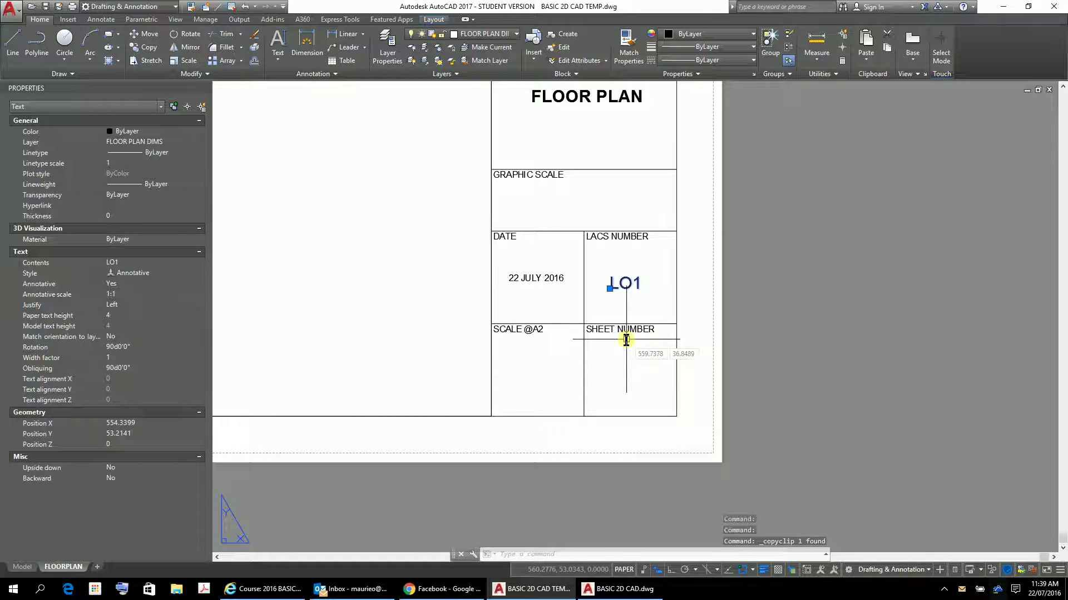
pyautogui.press('Escape')
pyautogui.press('Escape')
pyautogui.press('Escape')
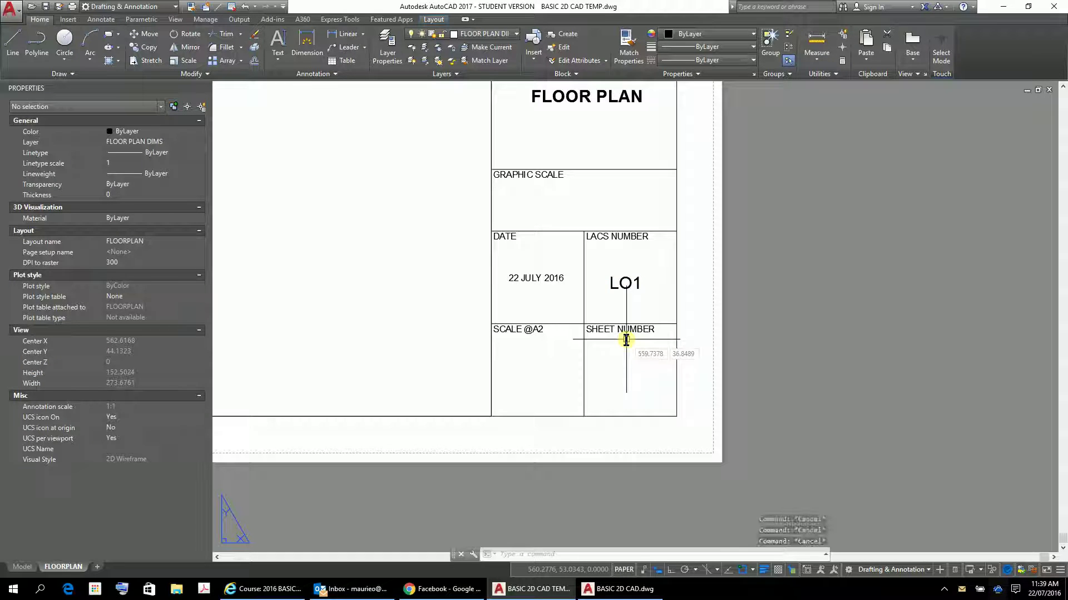
pyautogui.click(632, 294)
pyautogui.write('cp')
pyautogui.press('Return')
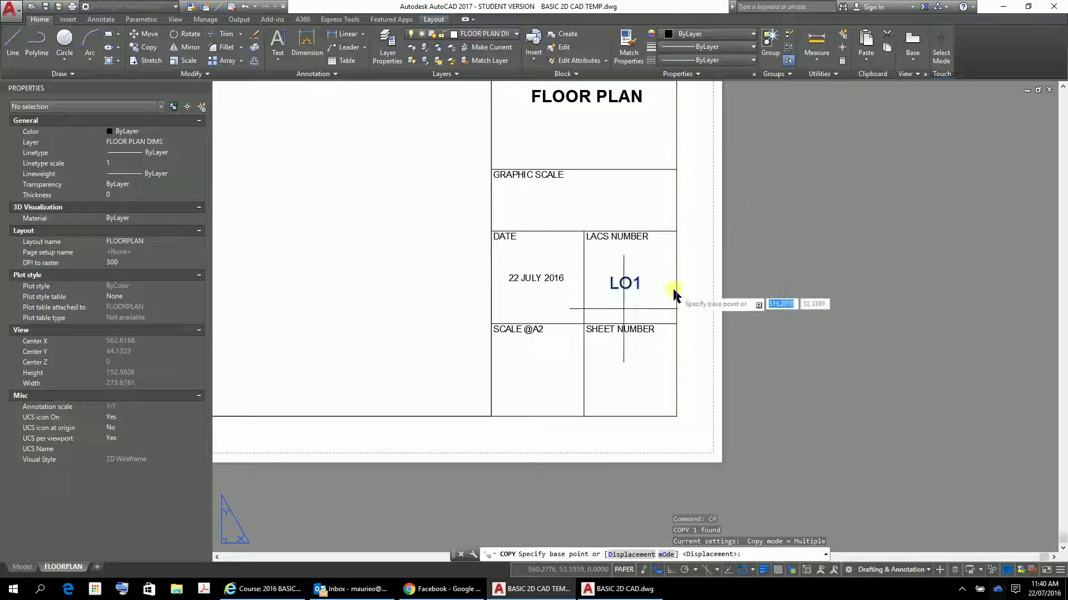
pyautogui.click(586, 330)
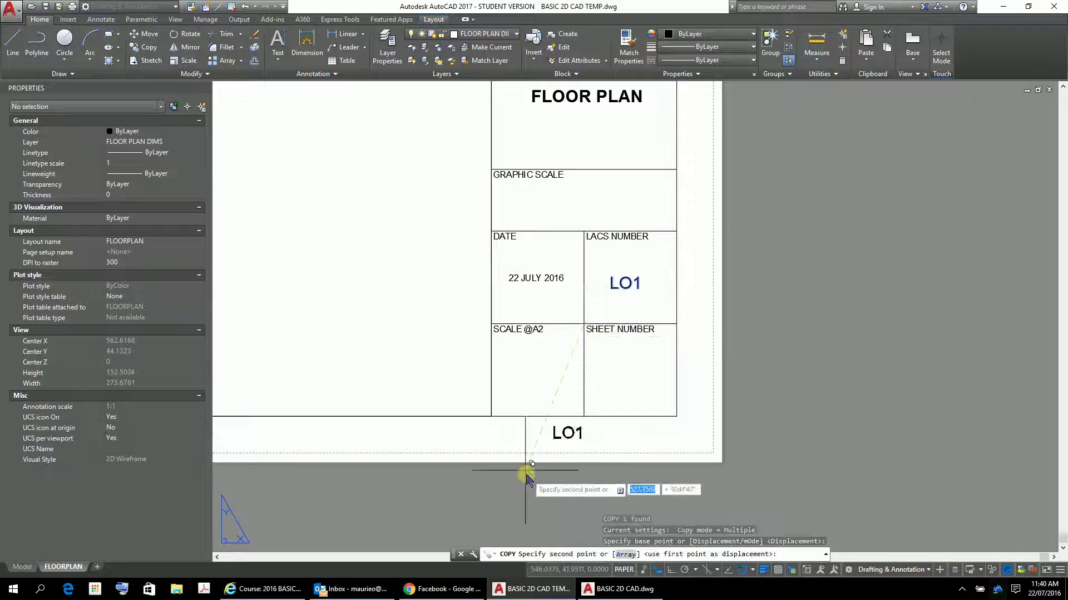
pyautogui.click(491, 416)
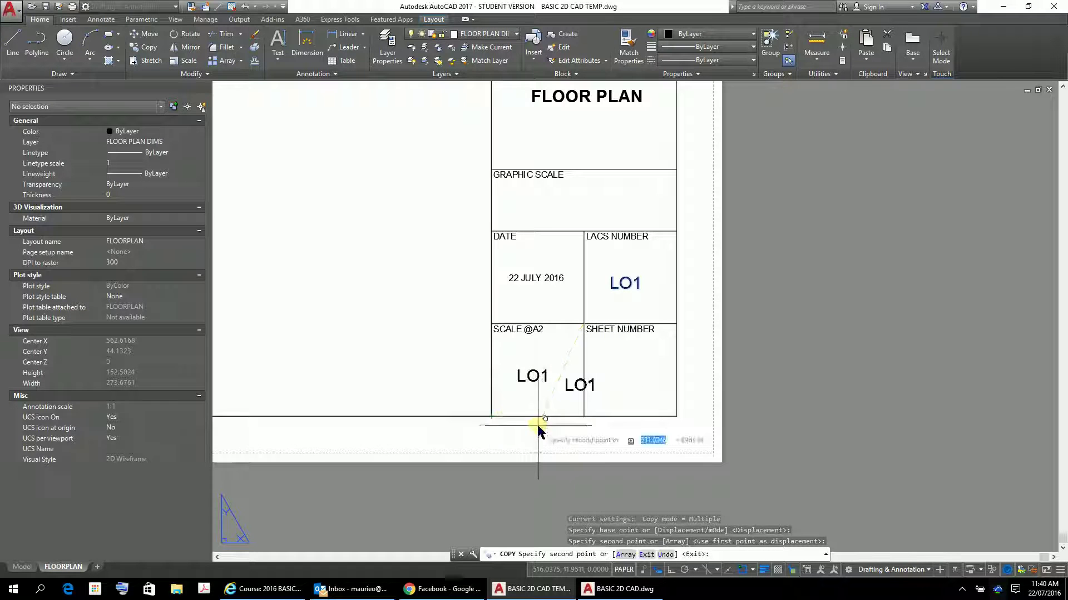
pyautogui.click(582, 416)
pyautogui.press('Escape')
pyautogui.doubleClick(542, 377)
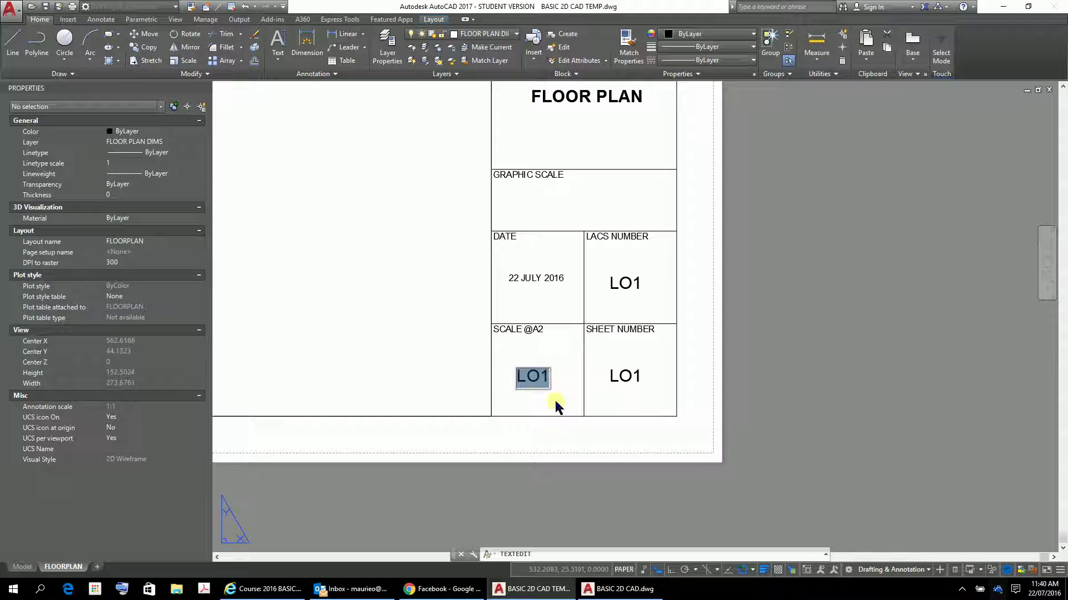
pyautogui.press('BackSpace')
pyautogui.write('1:50')
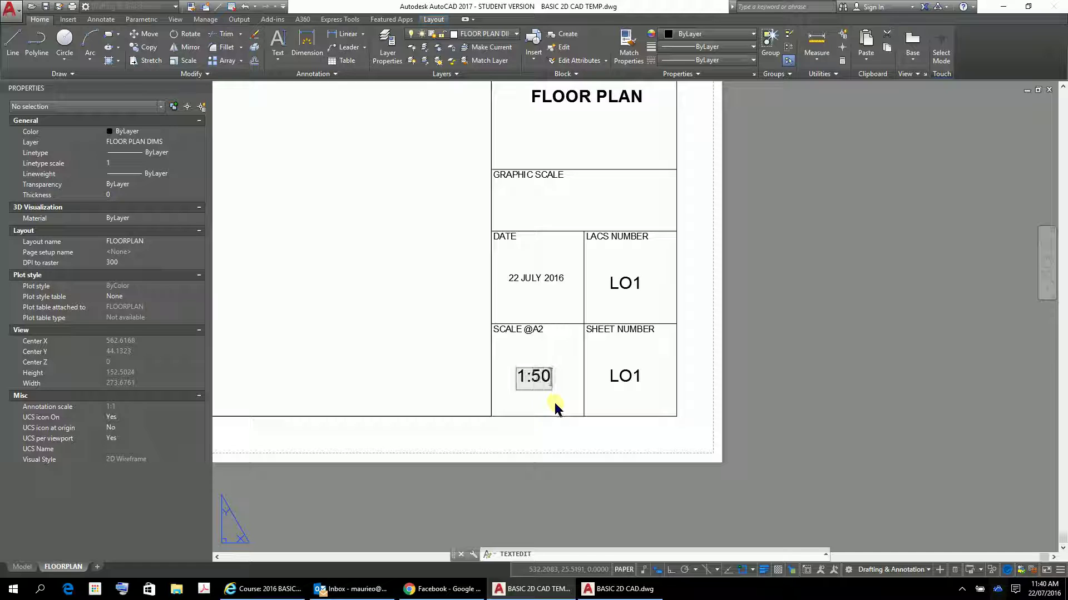
pyautogui.click(573, 381)
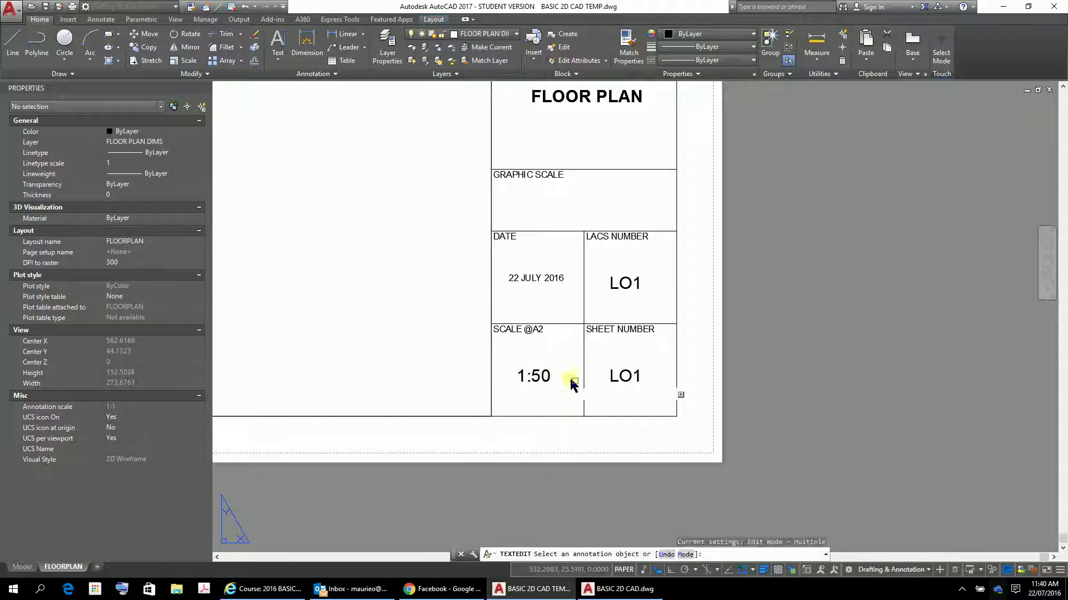
# Change the copied text in the SHEET NUMBER cell to "1 of 3" and finish text editing
pyautogui.click(640, 380)
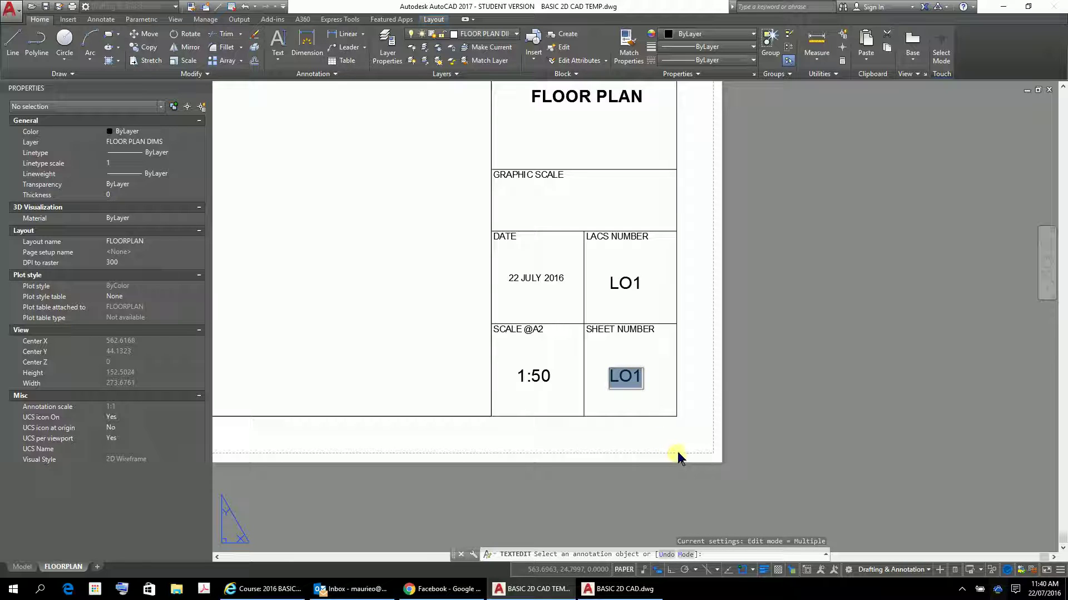
pyautogui.press('BackSpace')
pyautogui.write('1')
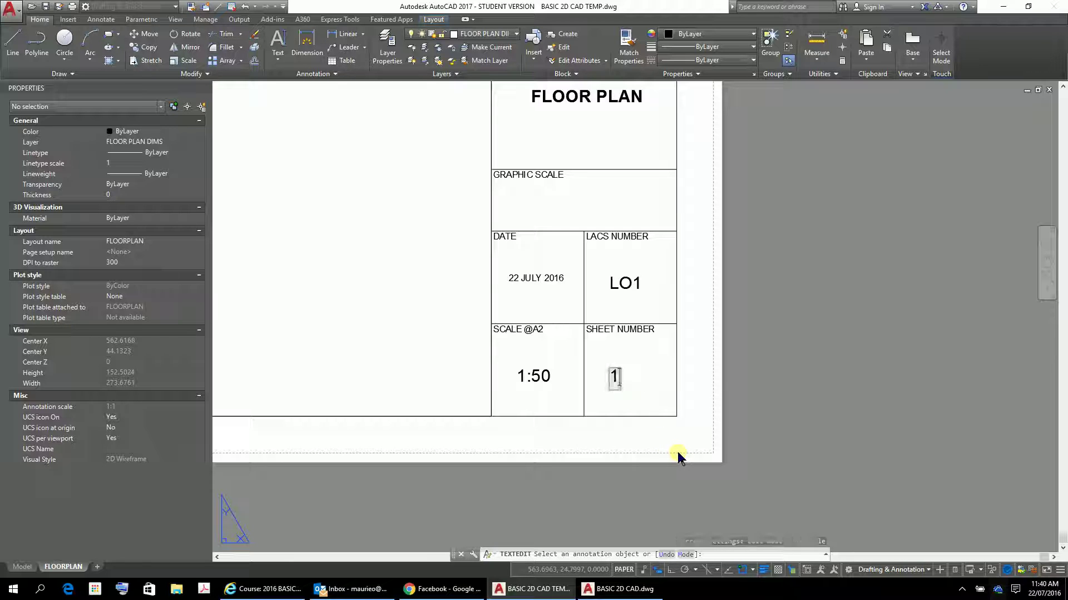
pyautogui.write(' of ')
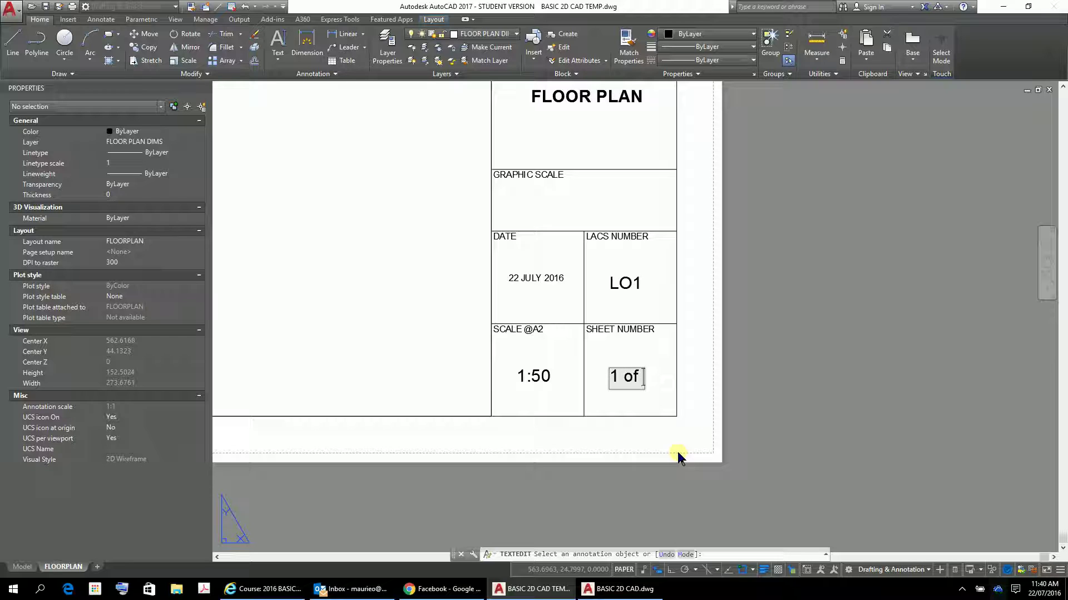
pyautogui.write('3')
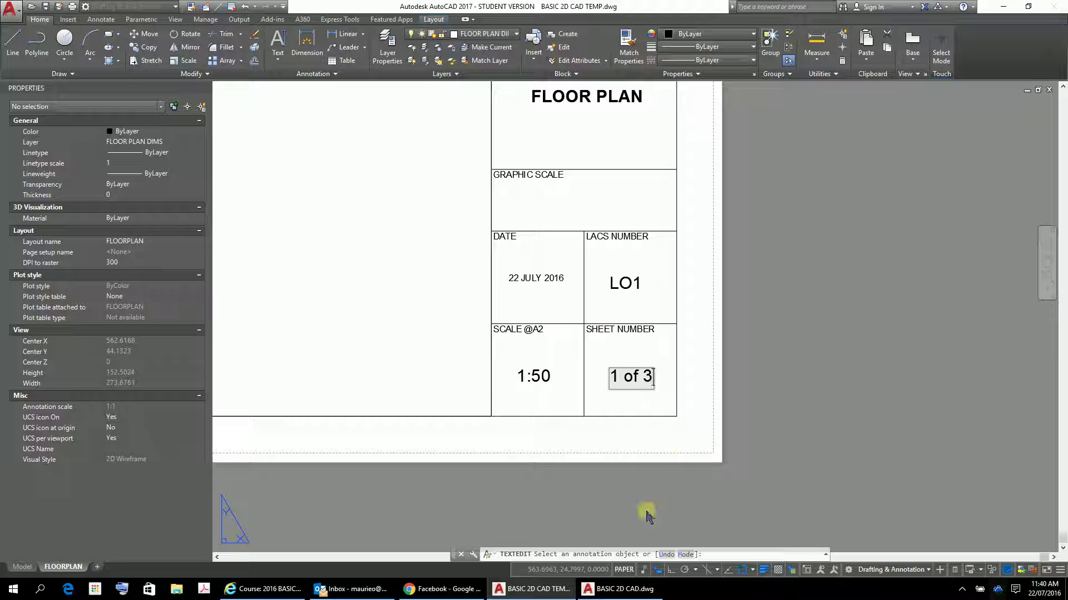
pyautogui.click(867, 431)
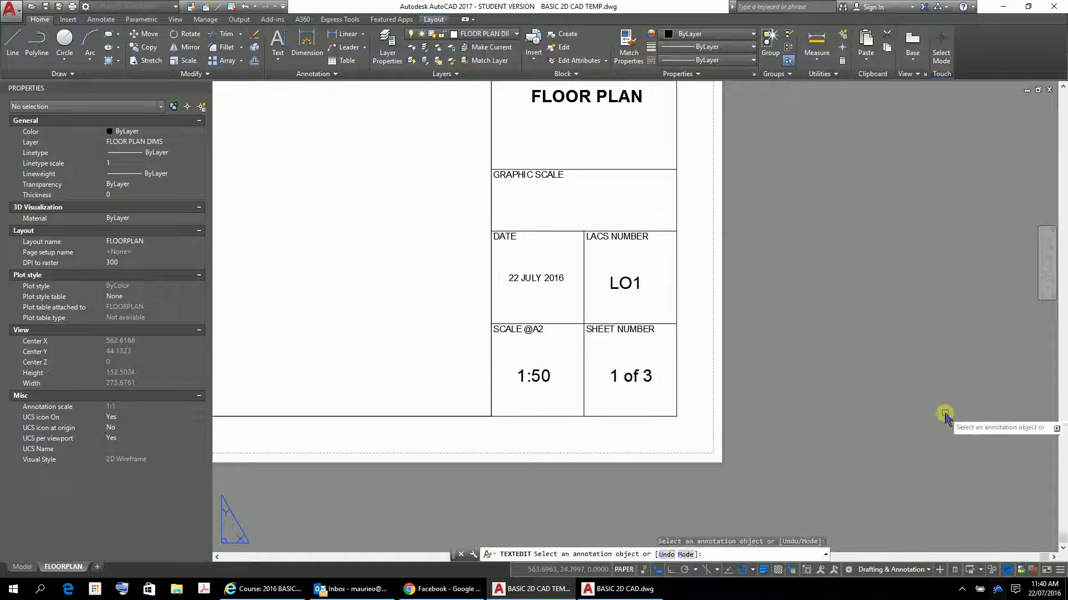
pyautogui.press('Escape')
pyautogui.press('Escape')
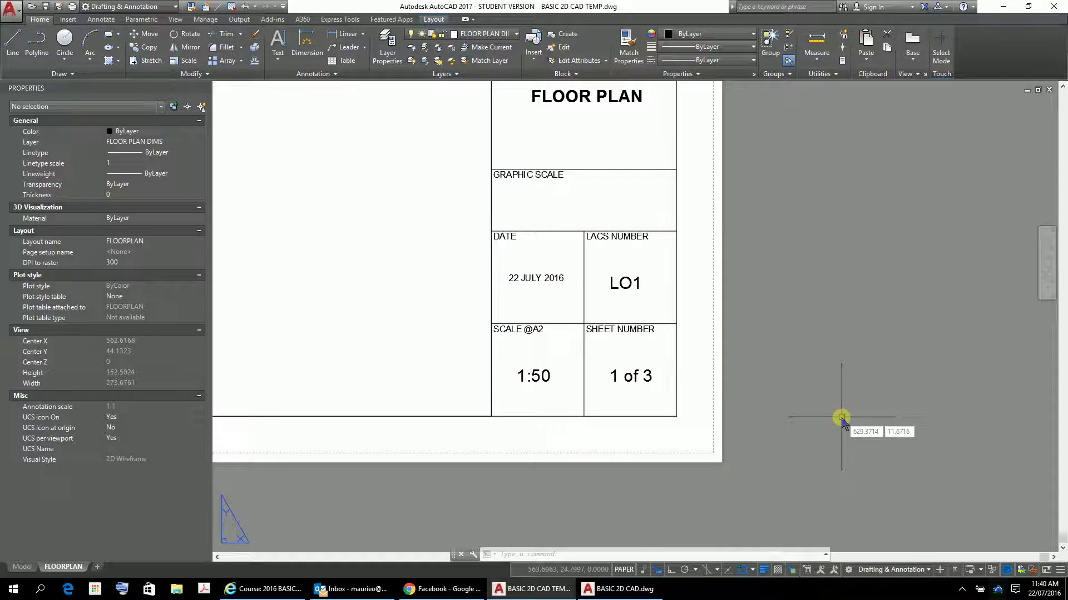
# Check the layer and properties of the text entries added to the title block against the DRAWN BY label, and review the whole block
pyautogui.scroll(6, 536, 238)
pyautogui.scroll(-2, 500, 153)
pyautogui.moveTo(494, 148); pyautogui.dragTo(544, 248, button='middle')
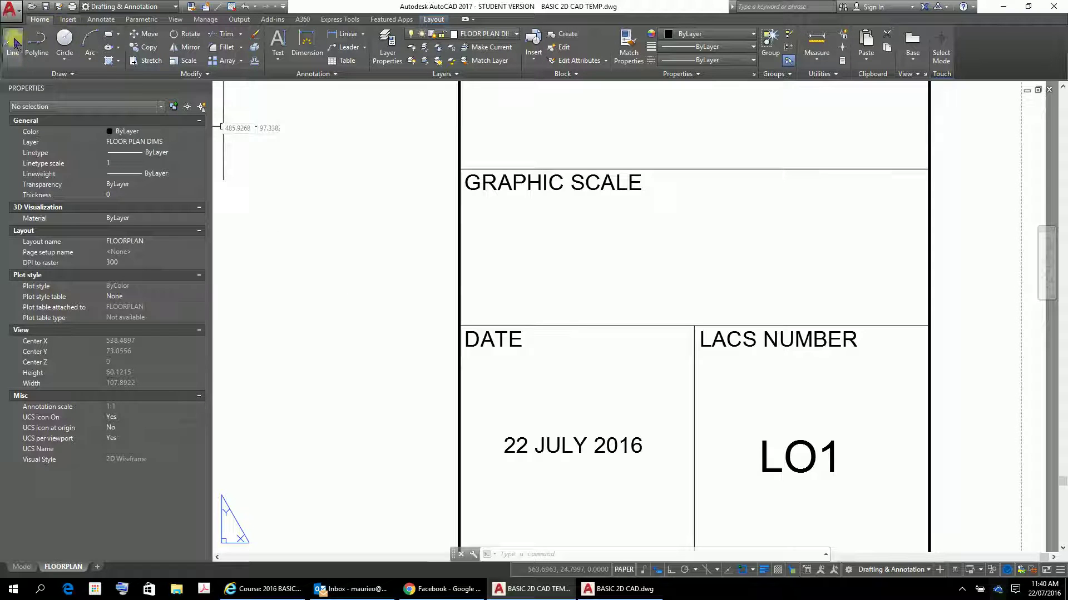
pyautogui.scroll(-4, 615, 469)
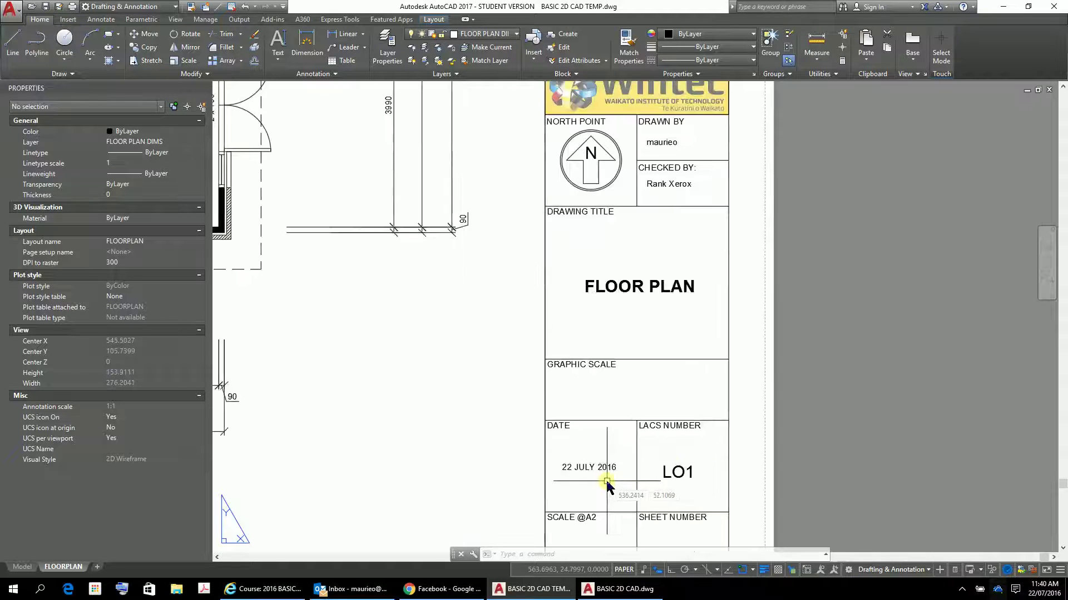
pyautogui.moveTo(606, 484); pyautogui.dragTo(612, 470, button='middle')
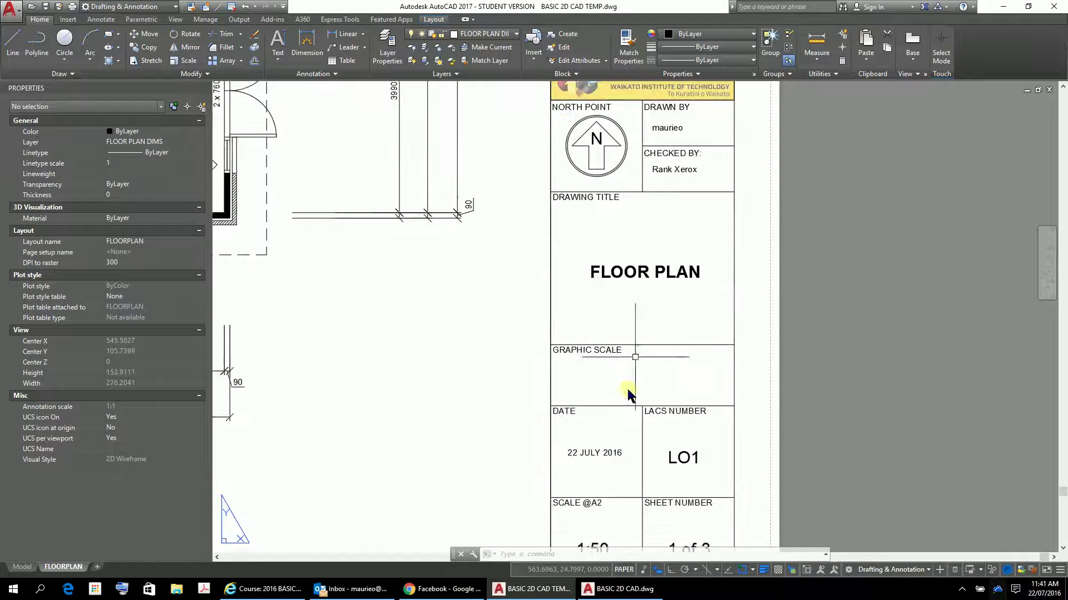
pyautogui.click(681, 271)
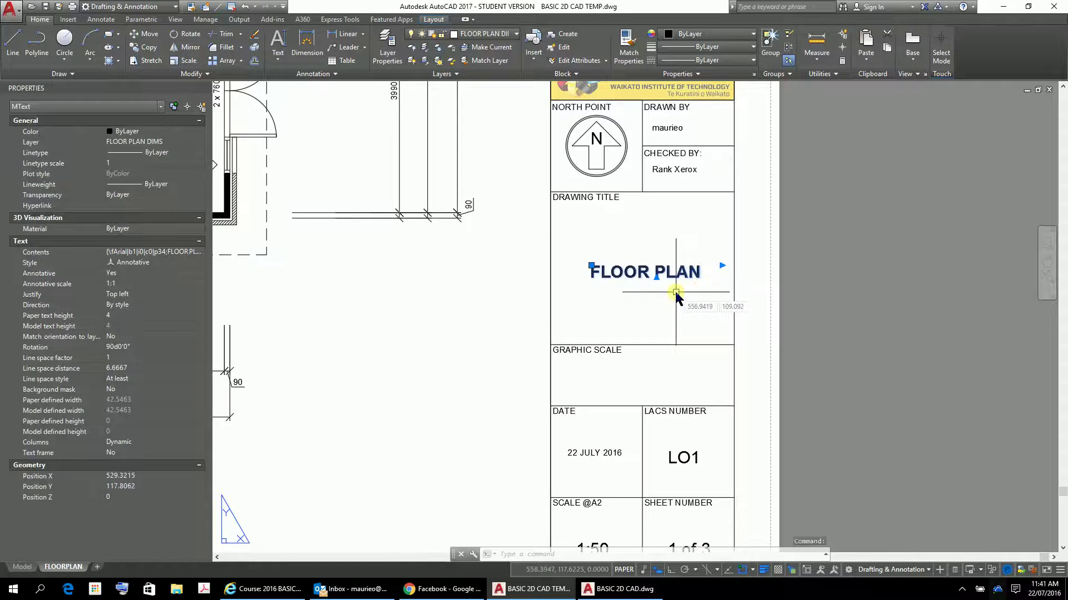
pyautogui.scroll(-6, 676, 295)
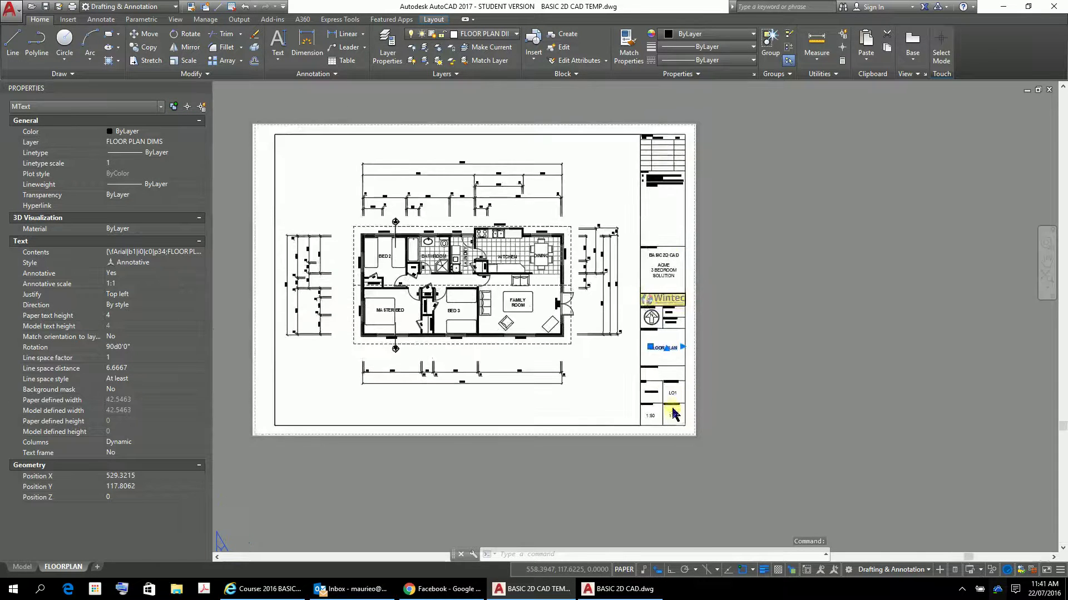
pyautogui.scroll(2, 658, 172)
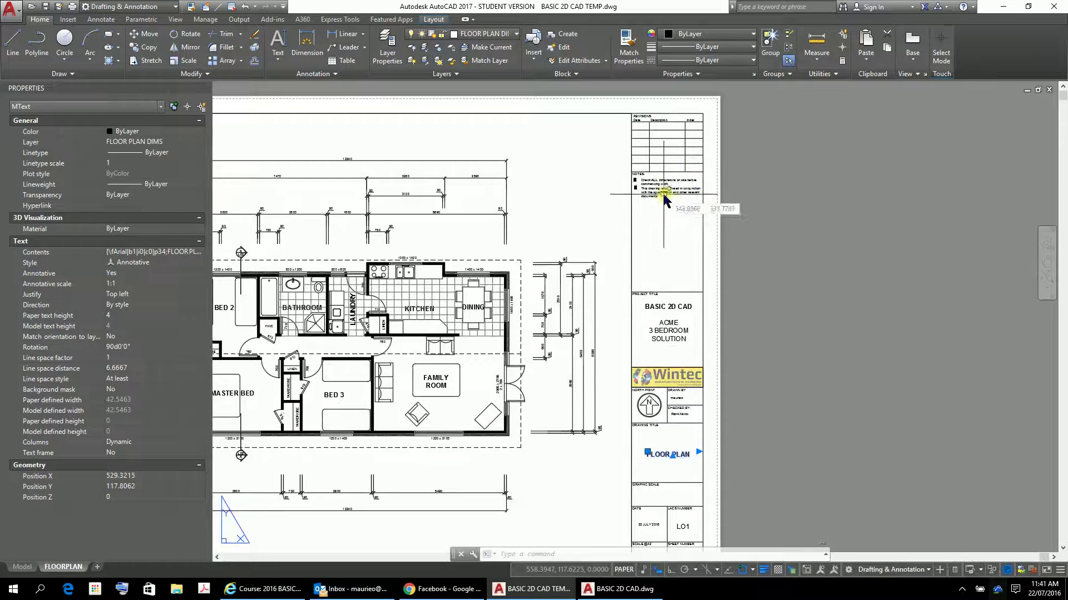
pyautogui.click(664, 196)
pyautogui.click(672, 331)
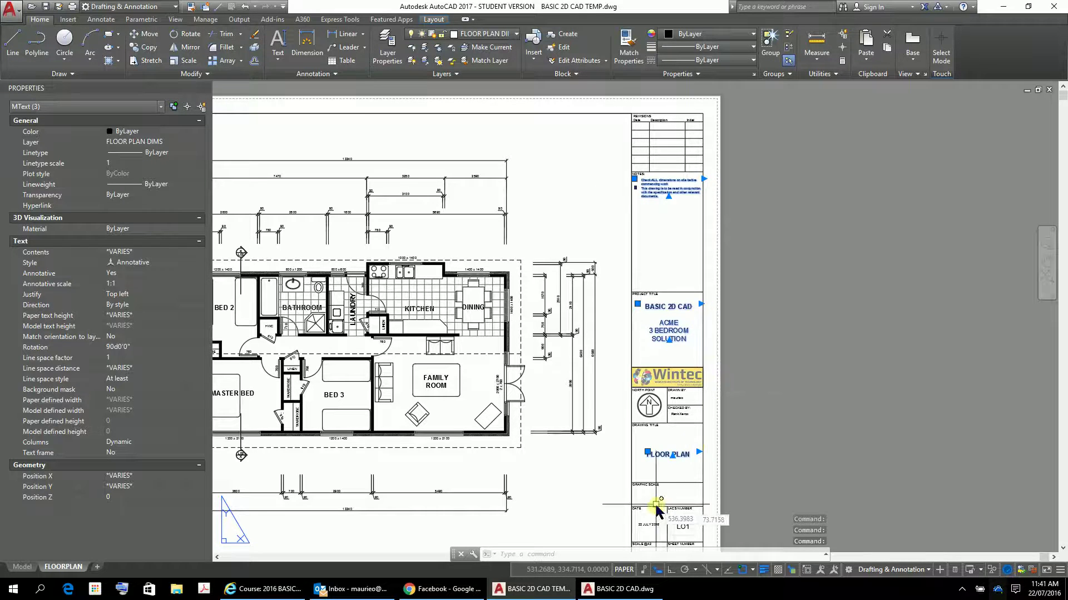
pyautogui.scroll(5, 678, 389)
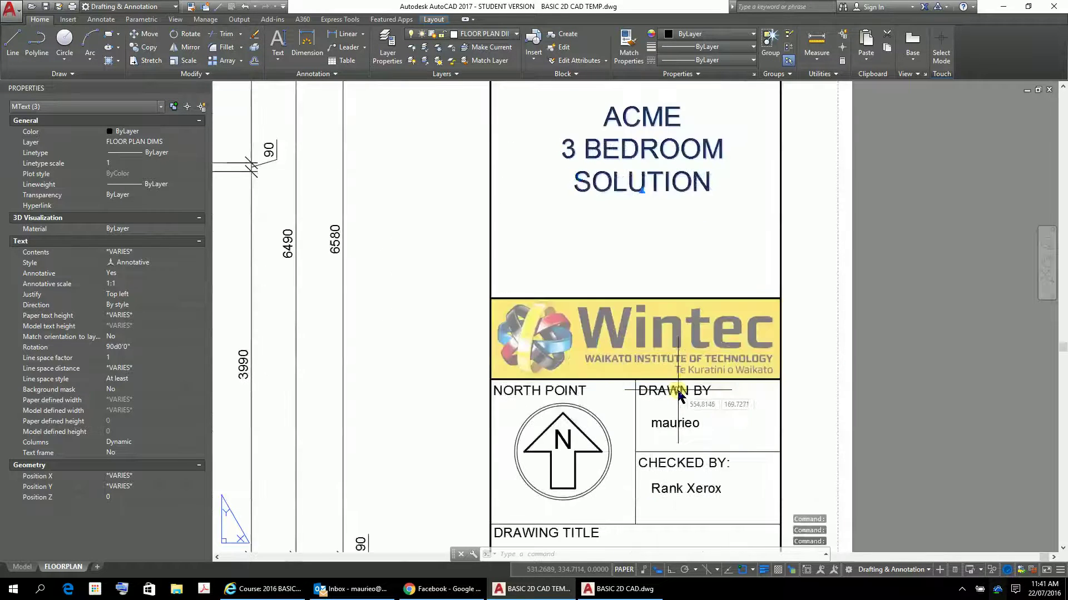
pyautogui.click(686, 428)
pyautogui.click(688, 488)
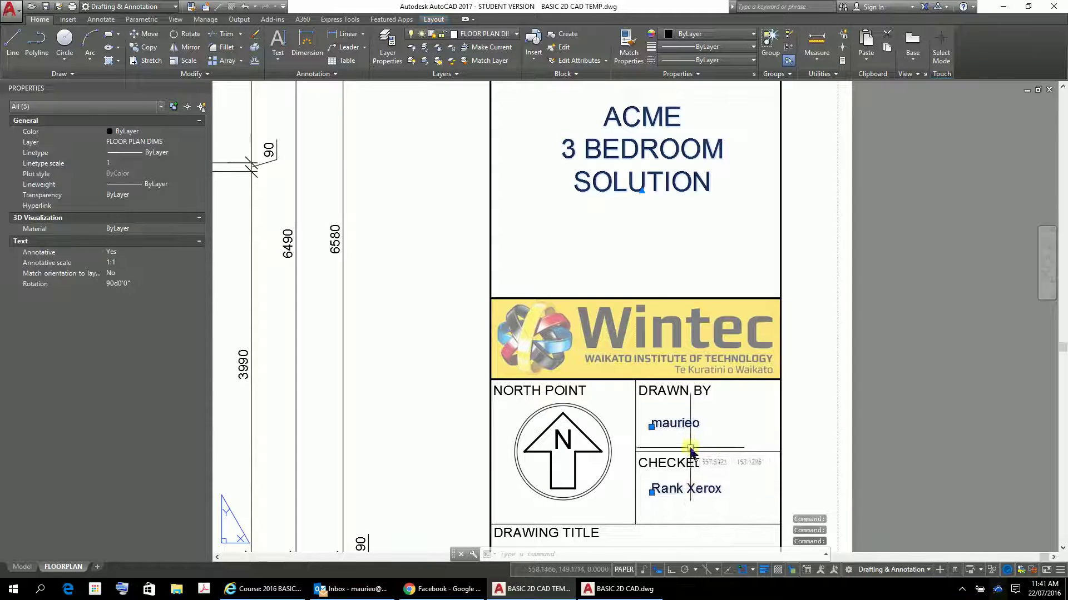
pyautogui.press('Escape')
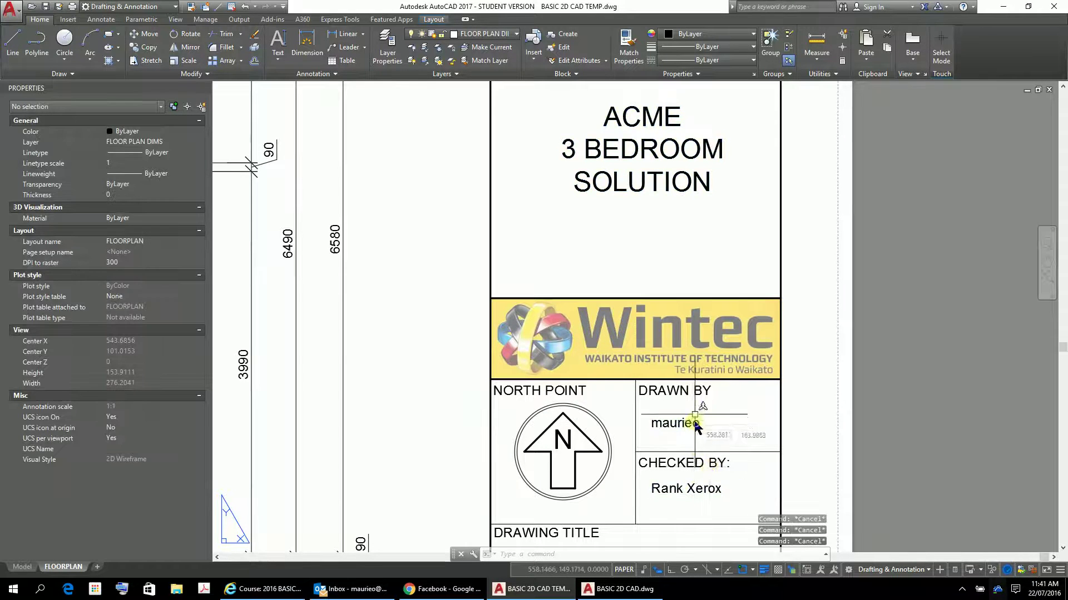
pyautogui.click(682, 389)
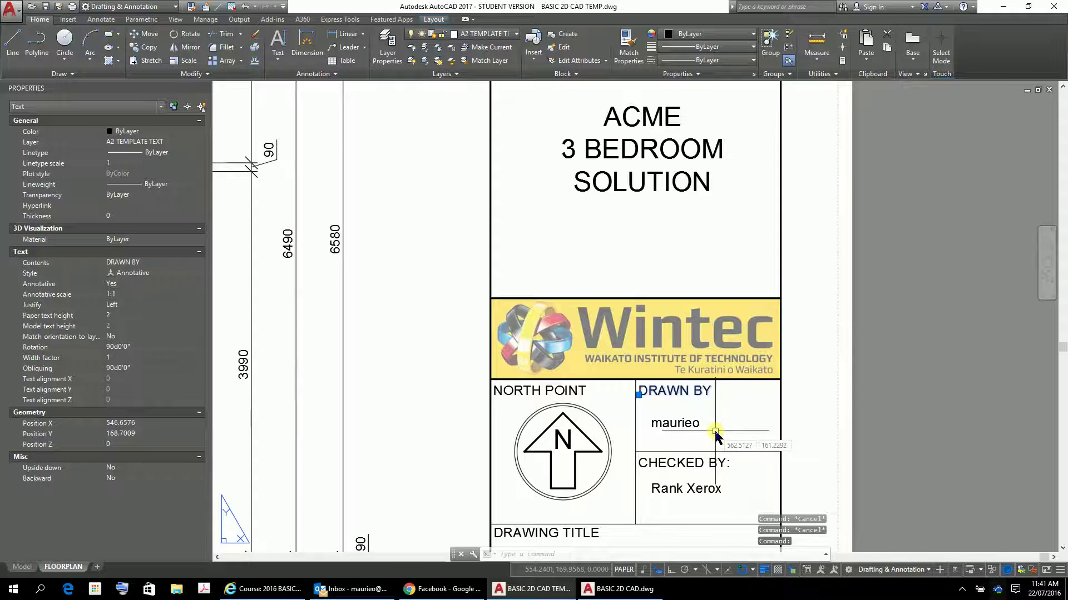
pyautogui.press('Escape')
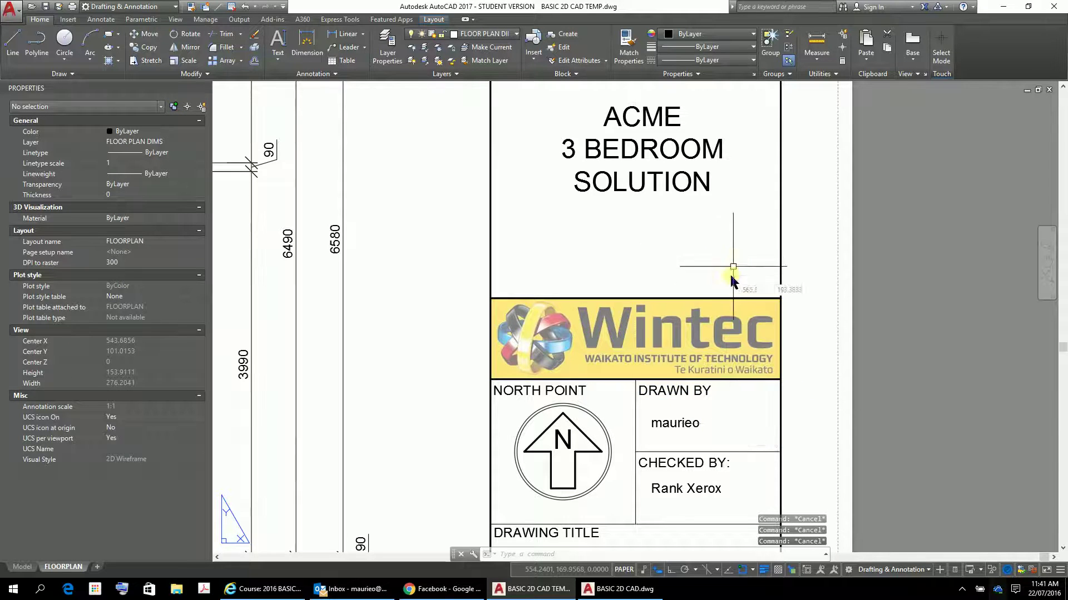
pyautogui.scroll(-5, 732, 281)
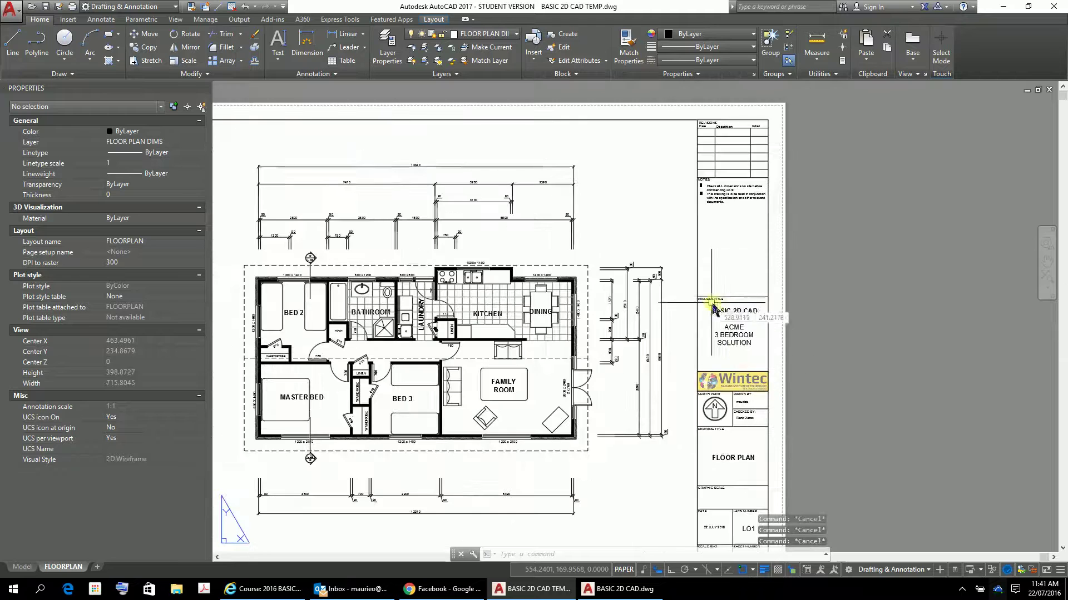
pyautogui.scroll(5, 718, 186)
pyautogui.scroll(3, 745, 321)
pyautogui.scroll(-3, 753, 322)
pyautogui.scroll(-5, 768, 351)
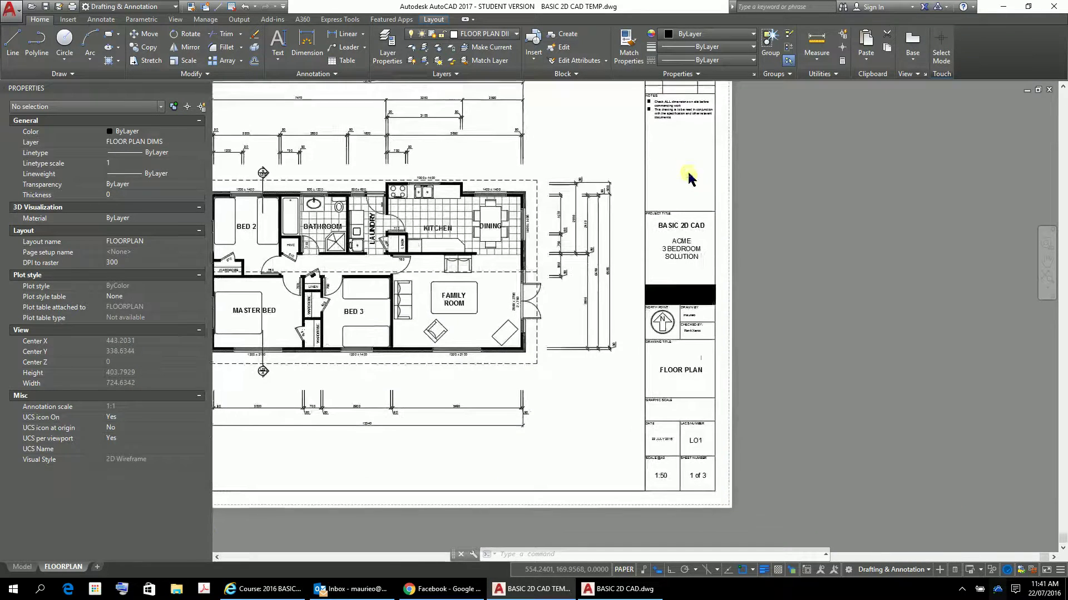
pyautogui.scroll(5, 691, 357)
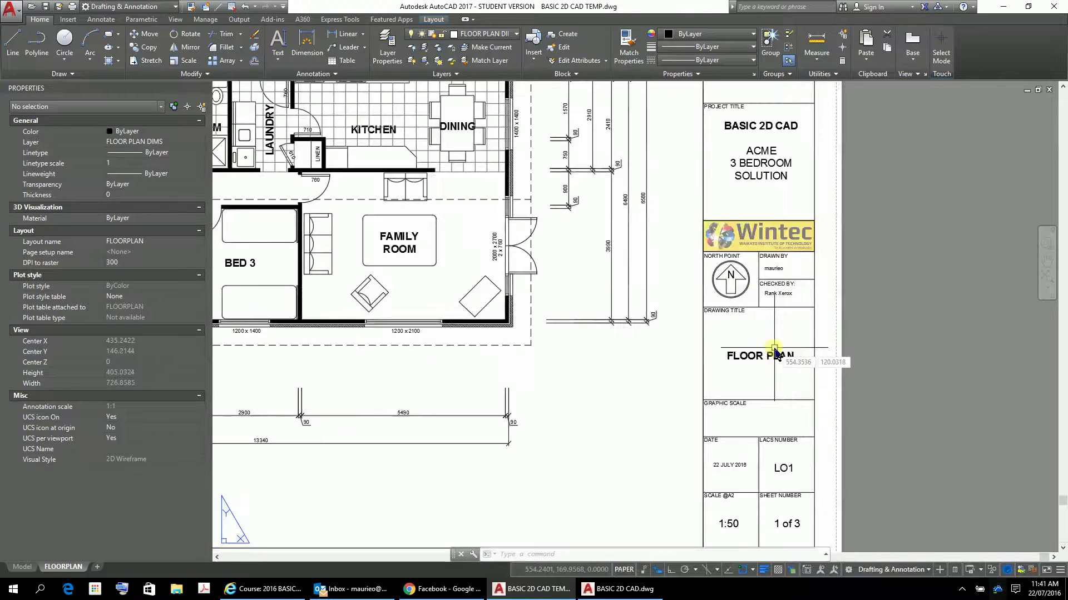
# Draw a horizontal line about 57 units long across the middle of the GRAPHIC SCALE cell, with ortho mode on
pyautogui.scroll(4, 747, 465)
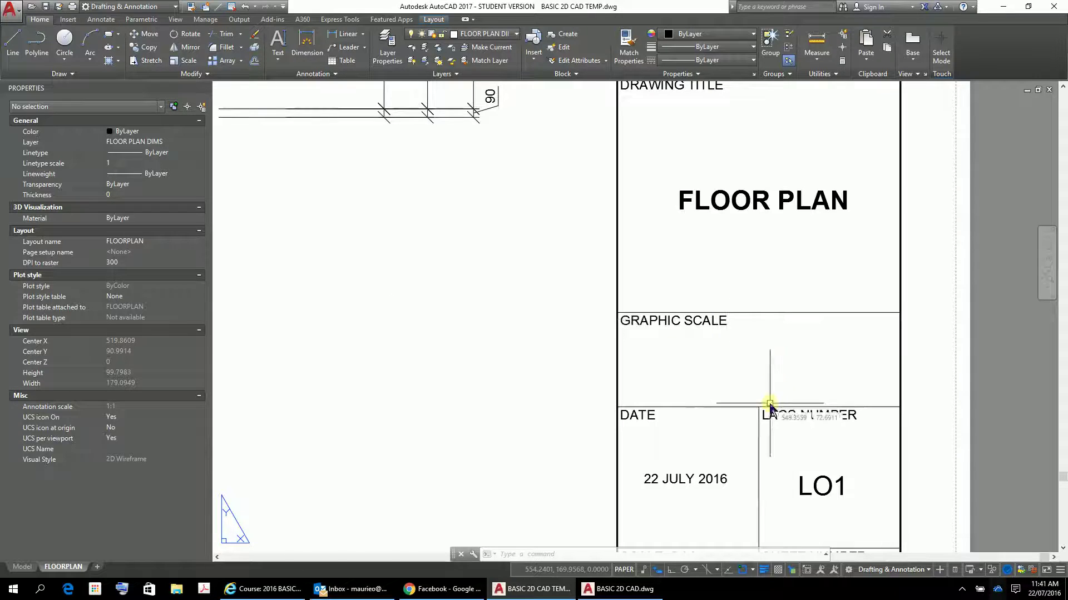
pyautogui.click(15, 49)
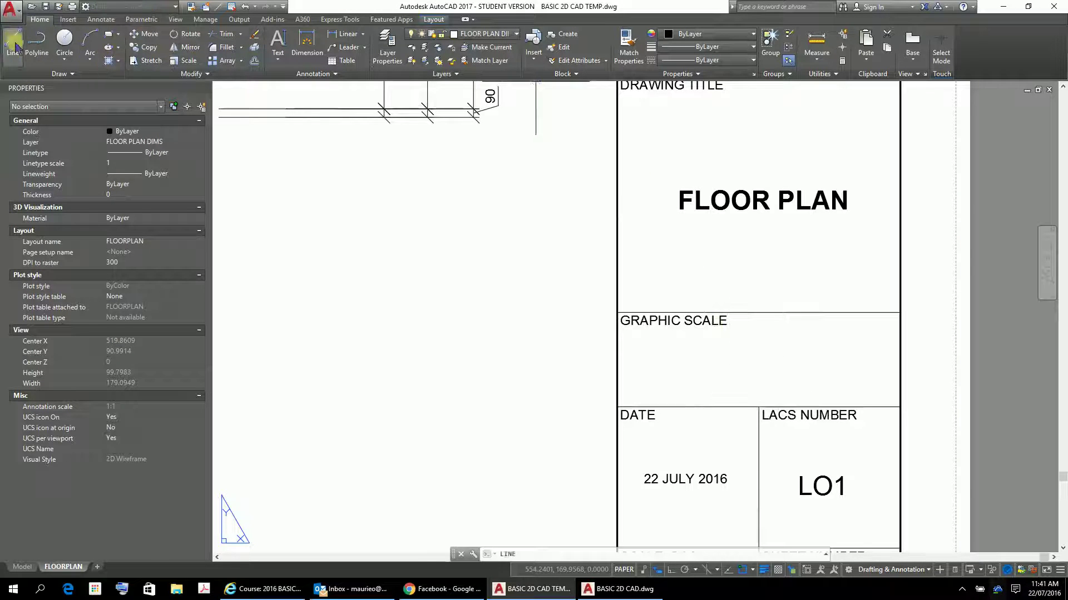
pyautogui.click(624, 362)
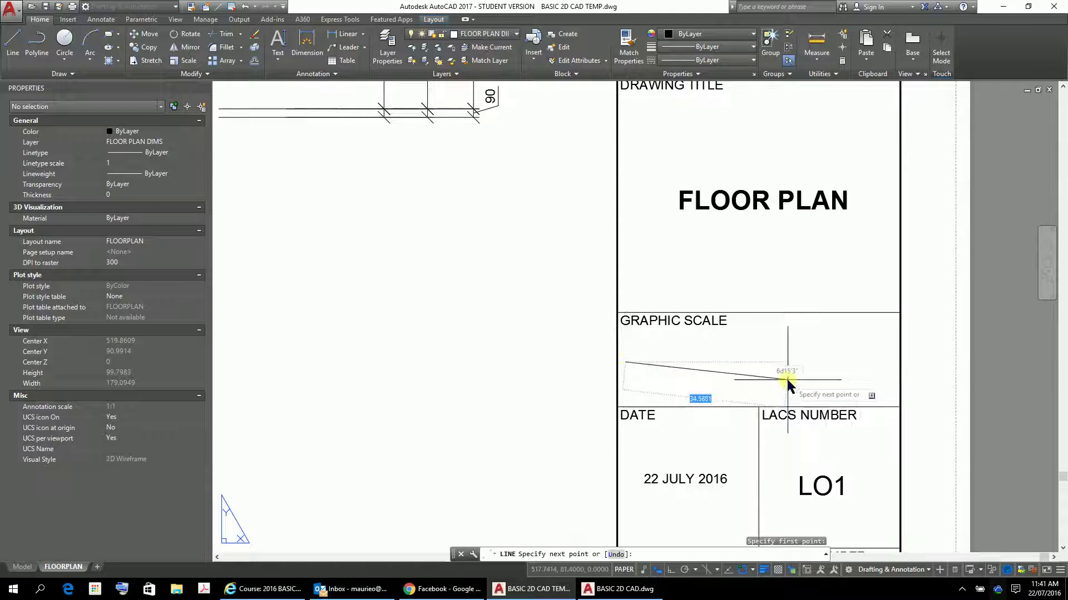
pyautogui.click(669, 571)
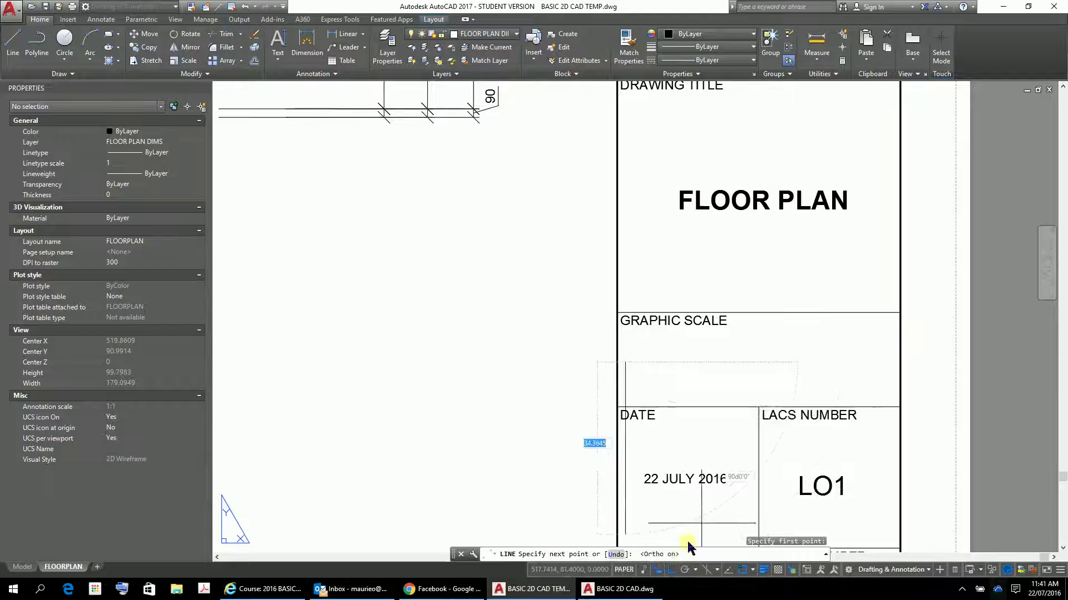
pyautogui.click(892, 369)
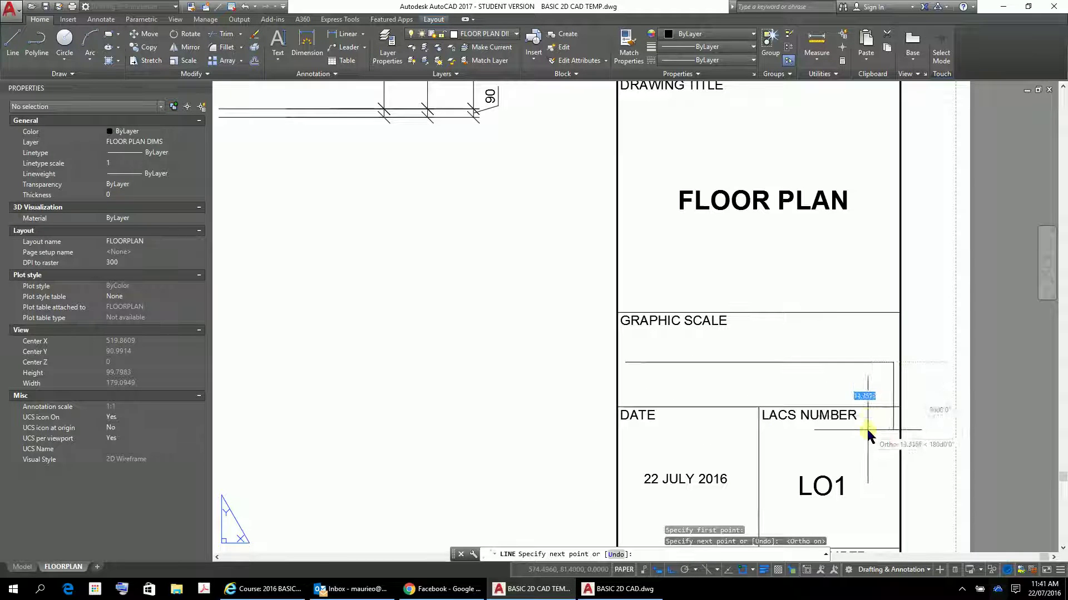
pyautogui.press('Escape')
pyautogui.press('Escape')
# Offset the graphic scale line downward twice at a distance of 2 to make three parallel lines
pyautogui.write('o')
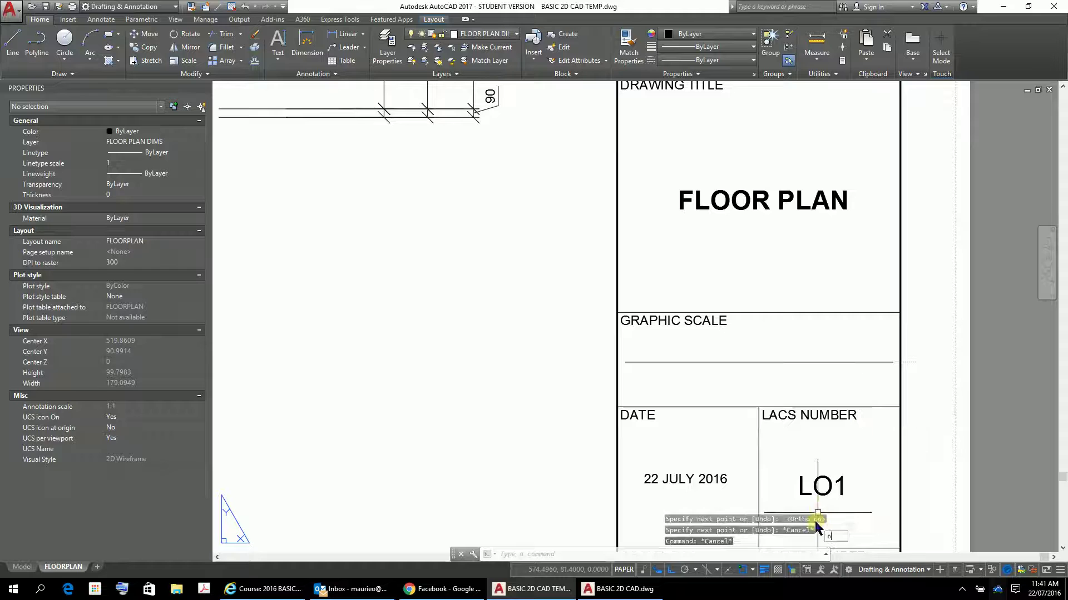
pyautogui.press('Return')
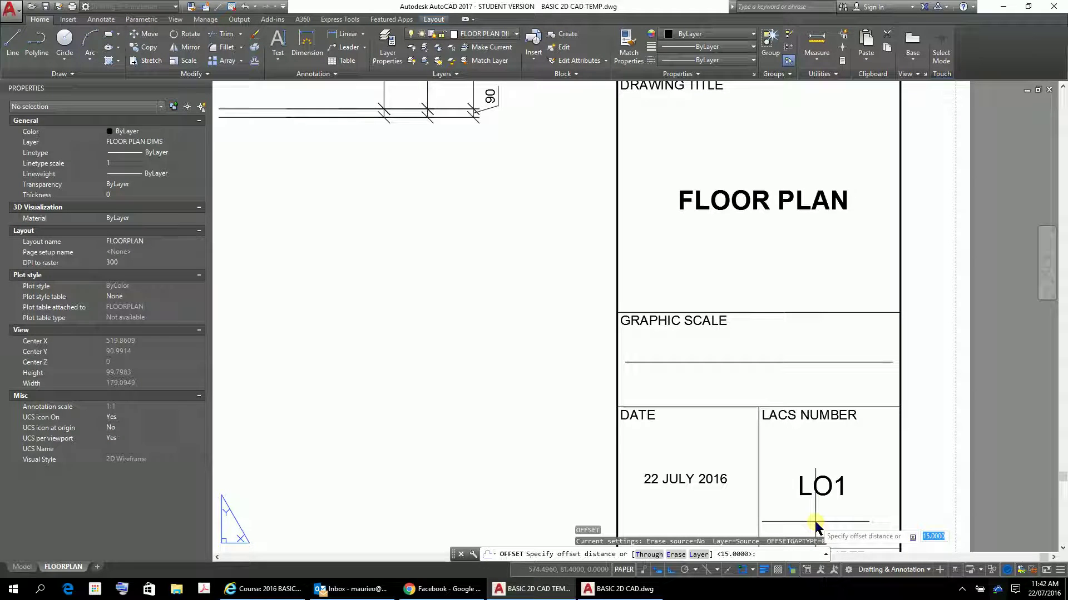
pyautogui.write('2')
pyautogui.press('Return')
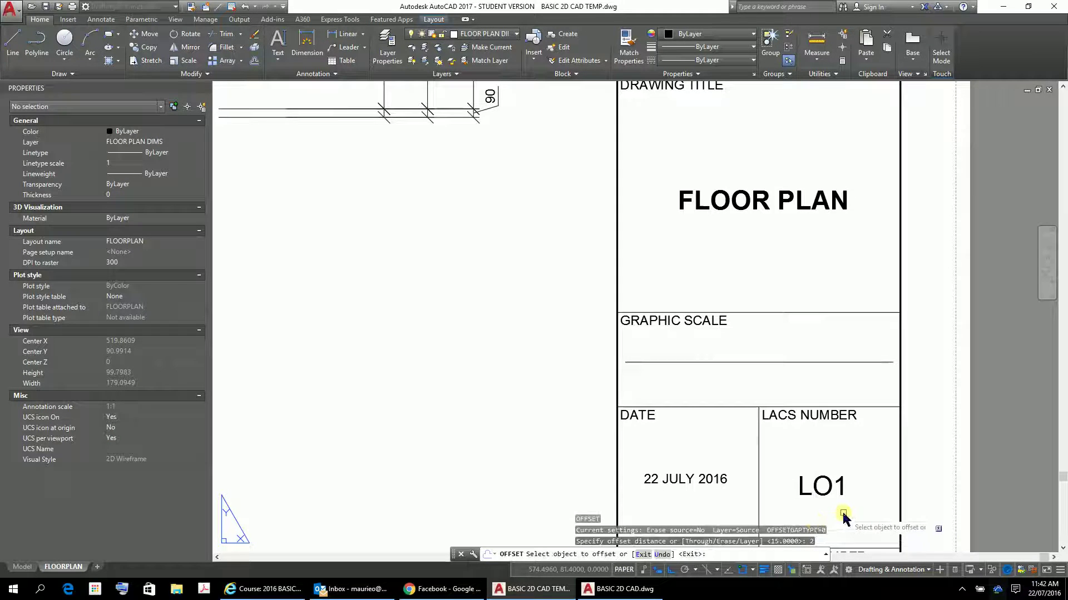
pyautogui.click(755, 364)
pyautogui.click(754, 372)
pyautogui.click(751, 372)
pyautogui.click(750, 388)
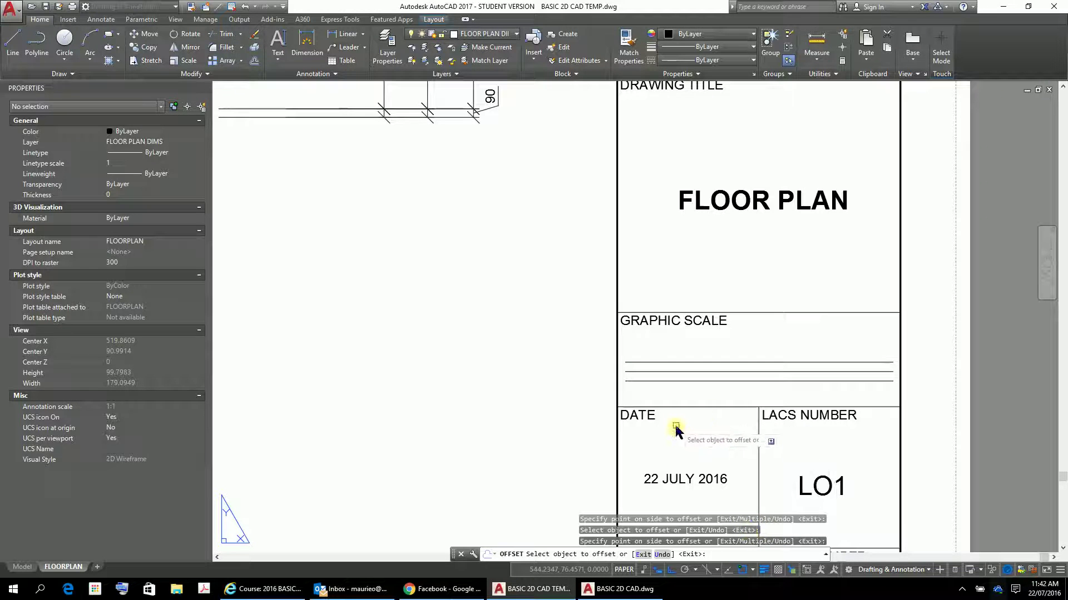
pyautogui.press('Escape')
# Draw a vertical line joining the left ends of the three graphic scale lines
pyautogui.write('l')
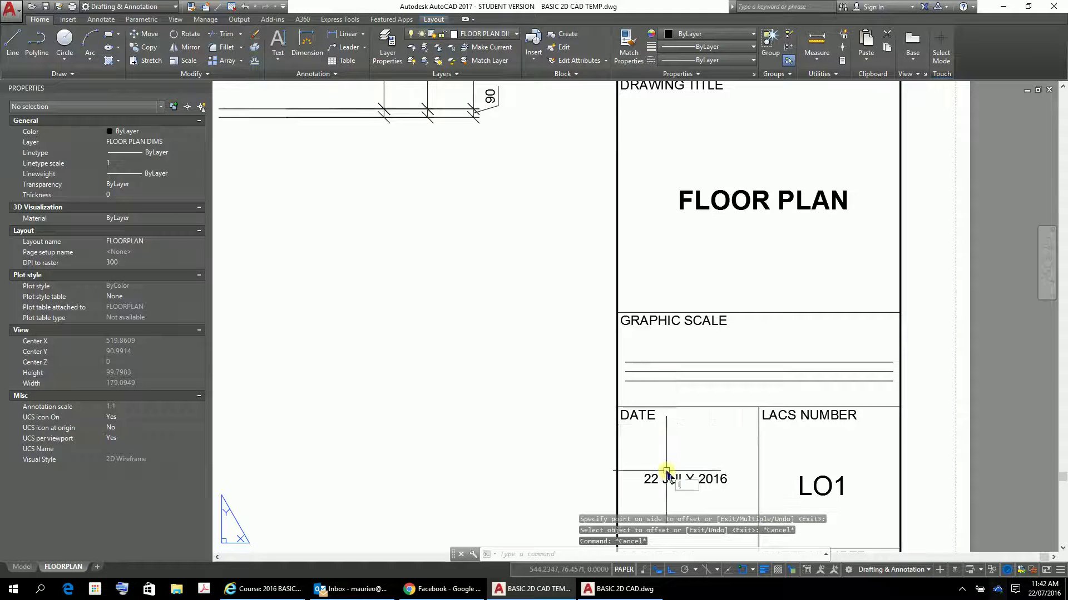
pyautogui.press('Return')
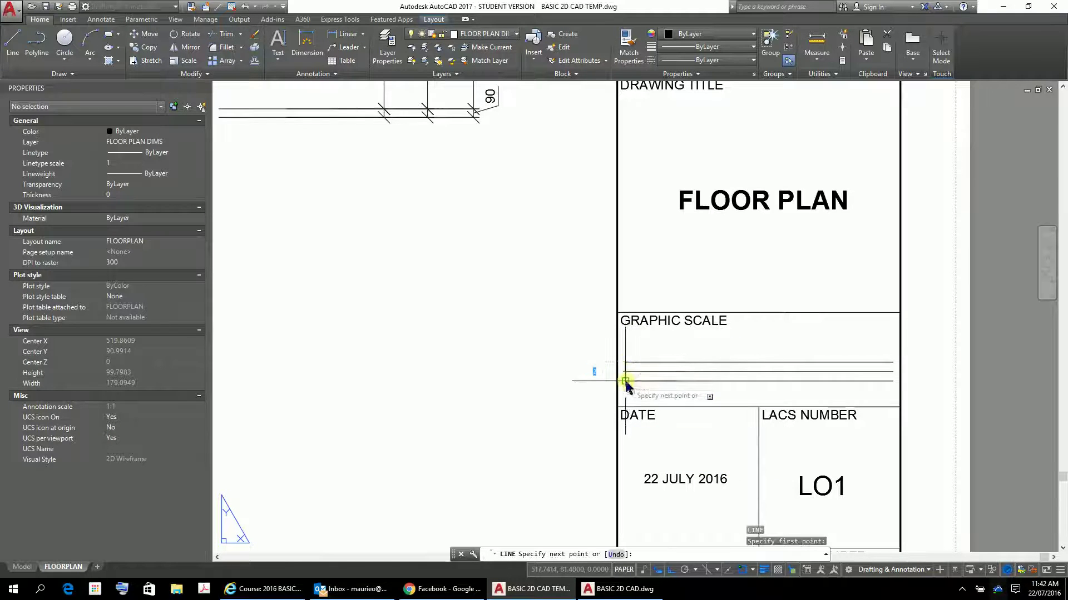
pyautogui.click(625, 381)
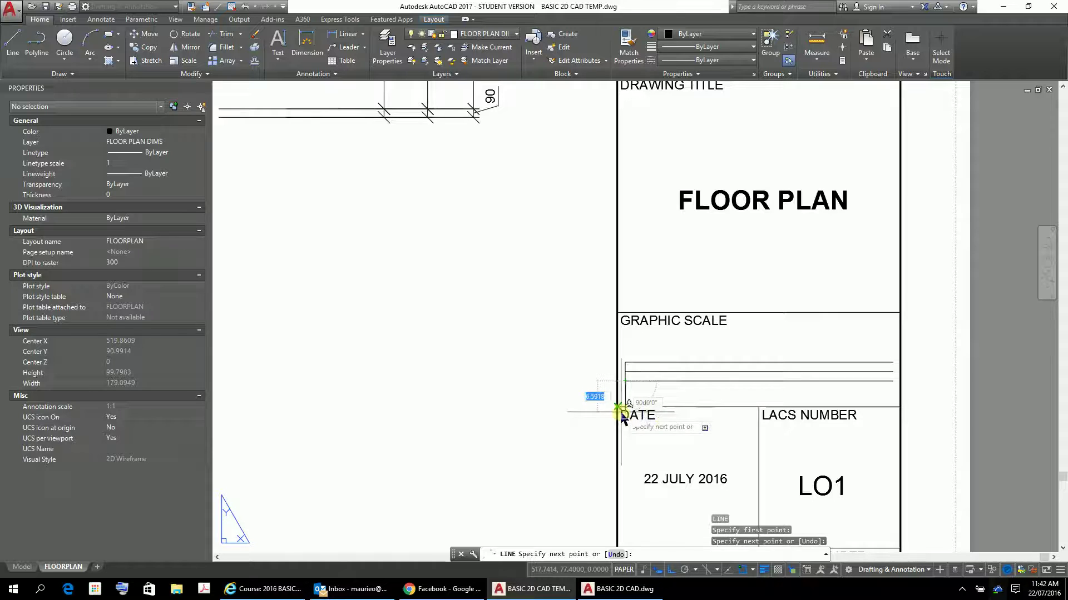
pyautogui.press('Escape')
pyautogui.press('Escape')
pyautogui.press('Escape')
pyautogui.scroll(-2, 500, 400)
pyautogui.moveTo(505, 399); pyautogui.dragTo(554, 222, button='middle')
pyautogui.moveTo(567, 299); pyautogui.dragTo(559, 366, button='middle')
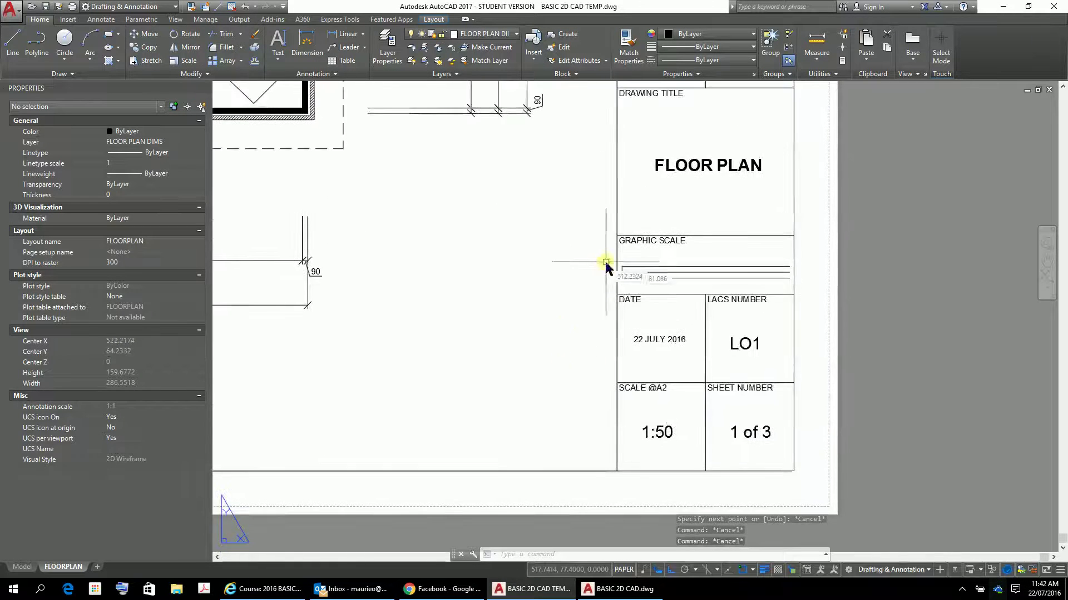
pyautogui.scroll(5, 606, 262)
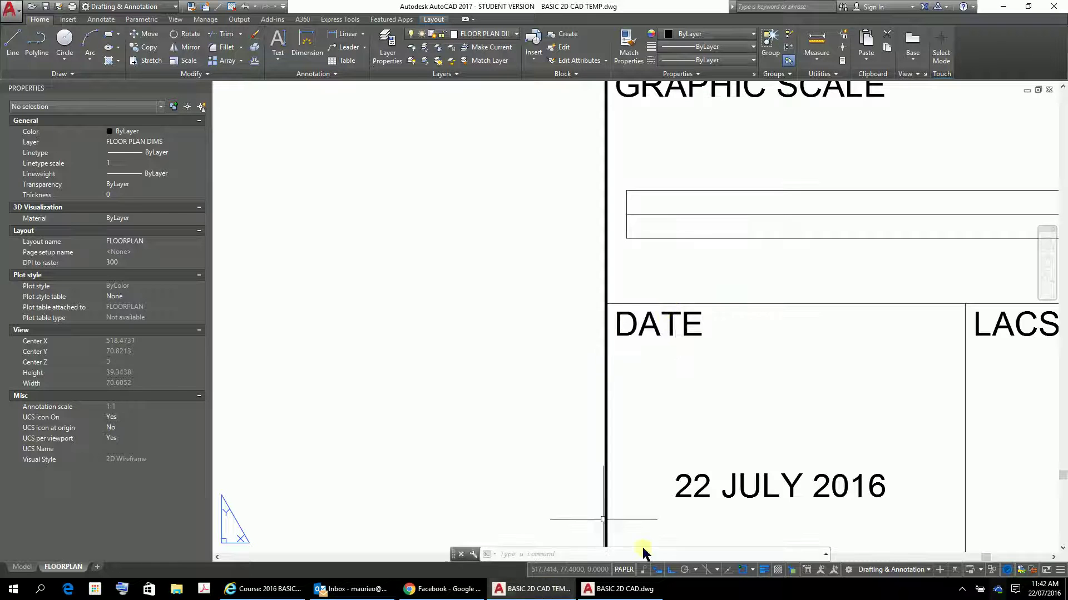
pyautogui.press('Escape')
pyautogui.press('Escape')
pyautogui.press('Escape')
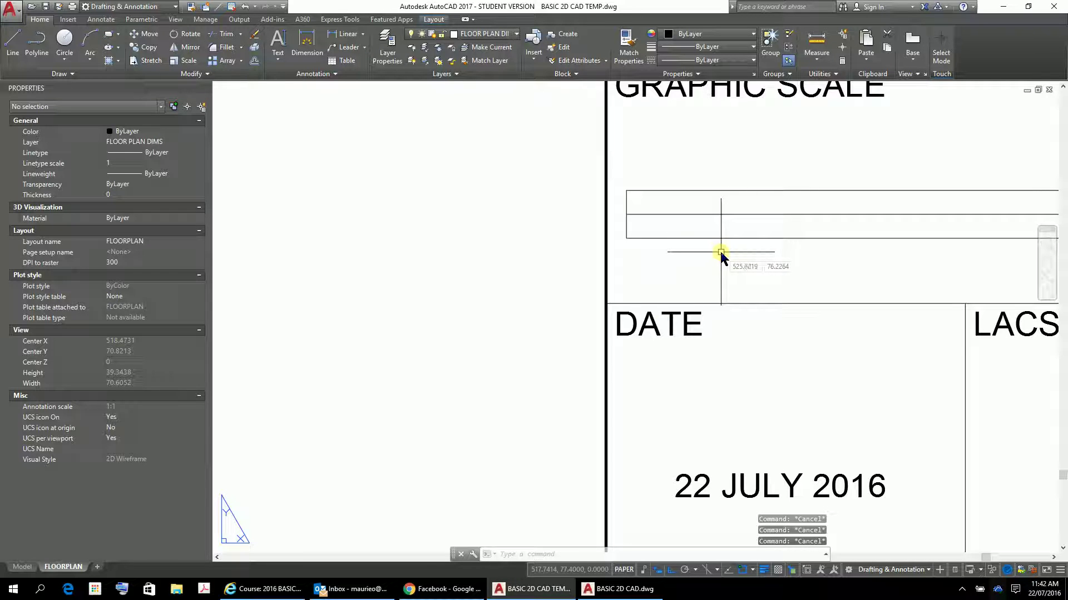
pyautogui.press('Return')
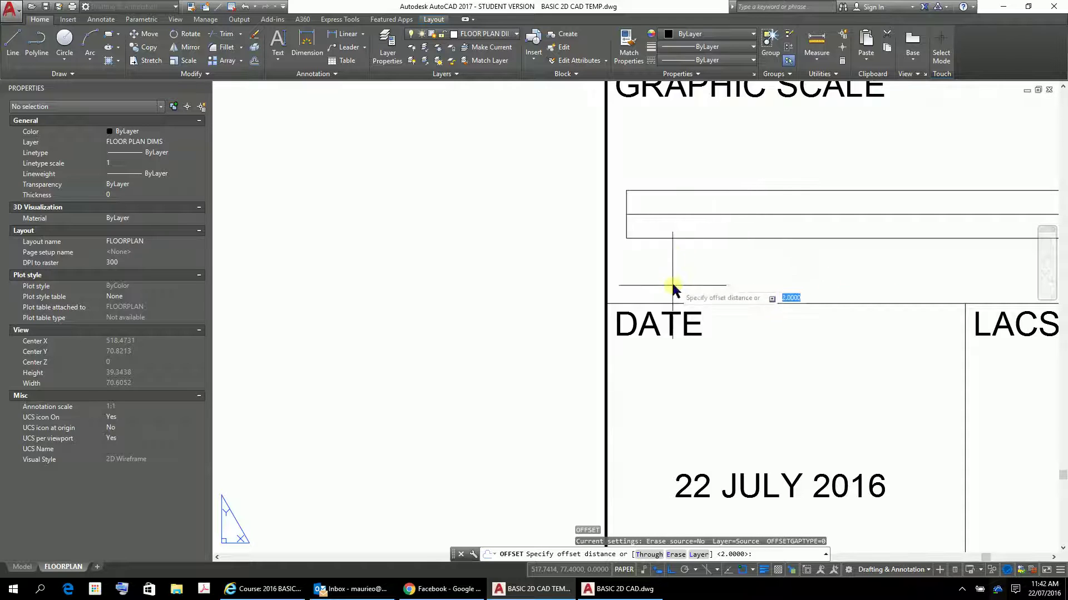
pyautogui.press('Escape')
pyautogui.press('Escape')
pyautogui.press('Escape')
pyautogui.press('Escape')
# Offset the graphic scale's left end line four times toward the right at a distance of 2, each from the previous copy
pyautogui.write('o')
pyautogui.press('Return')
pyautogui.press('Return')
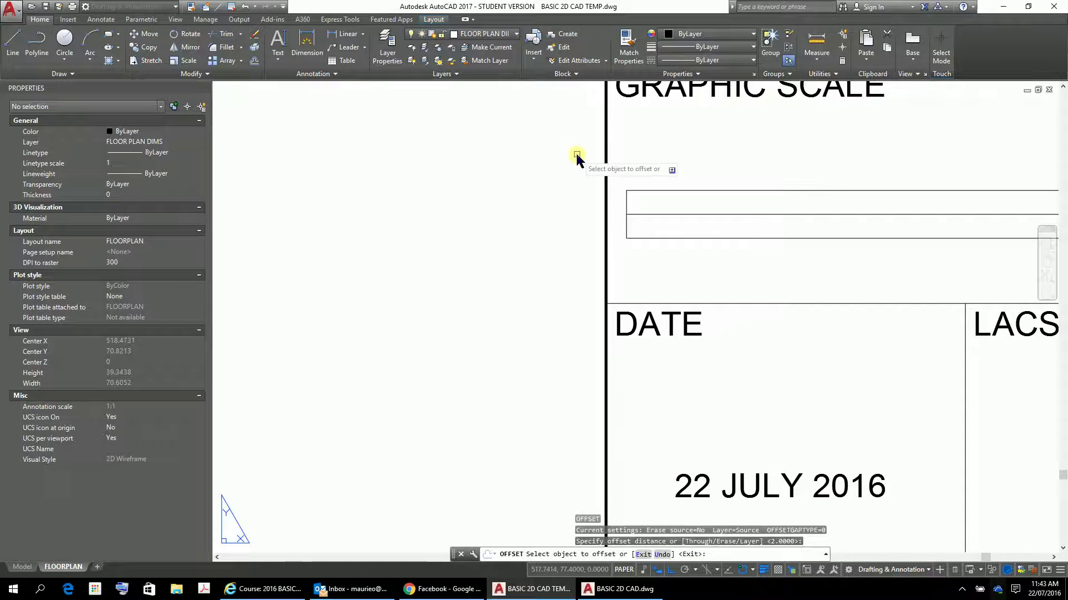
pyautogui.click(626, 203)
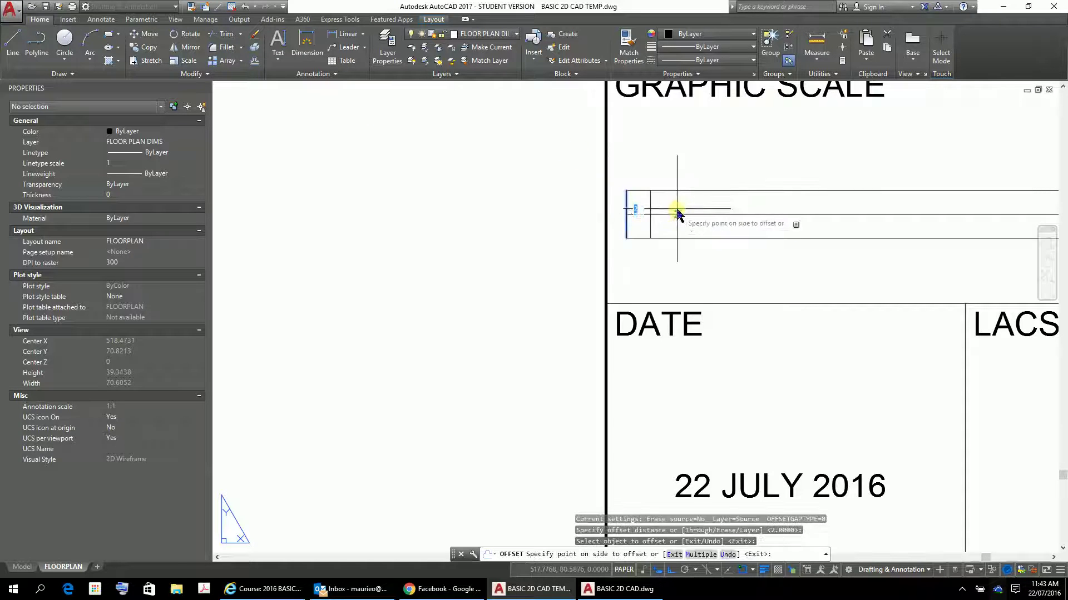
pyautogui.click(667, 209)
pyautogui.click(650, 207)
pyautogui.click(672, 209)
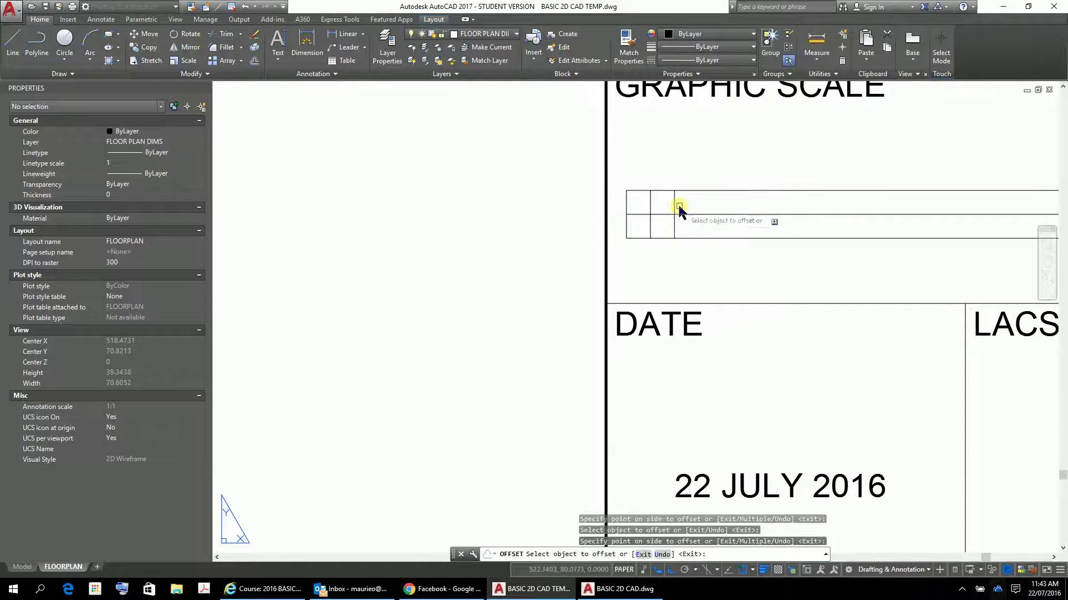
pyautogui.click(674, 206)
pyautogui.click(695, 207)
pyautogui.click(698, 204)
pyautogui.click(723, 204)
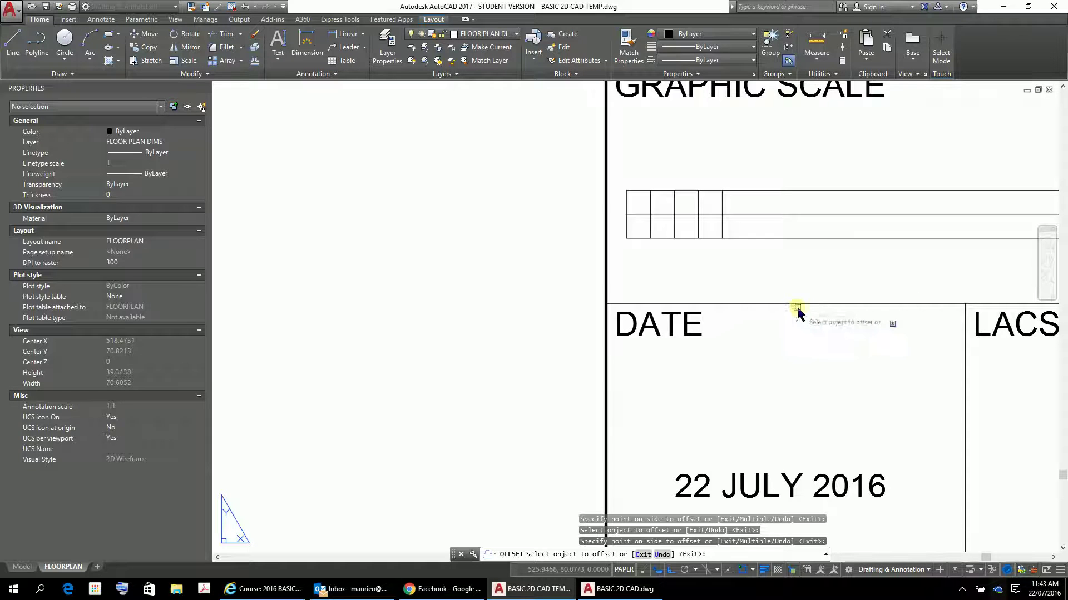
pyautogui.press('Escape')
pyautogui.press('Escape')
pyautogui.press('Escape')
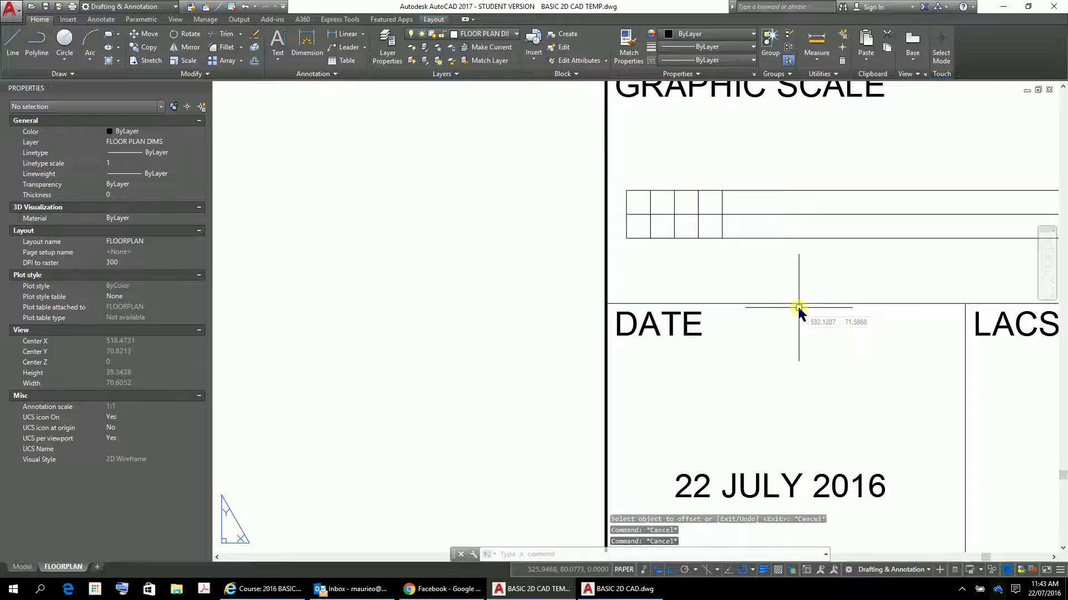
pyautogui.scroll(-2, 781, 256)
pyautogui.moveTo(781, 256); pyautogui.dragTo(594, 266, button='middle')
pyautogui.scroll(2, 591, 273)
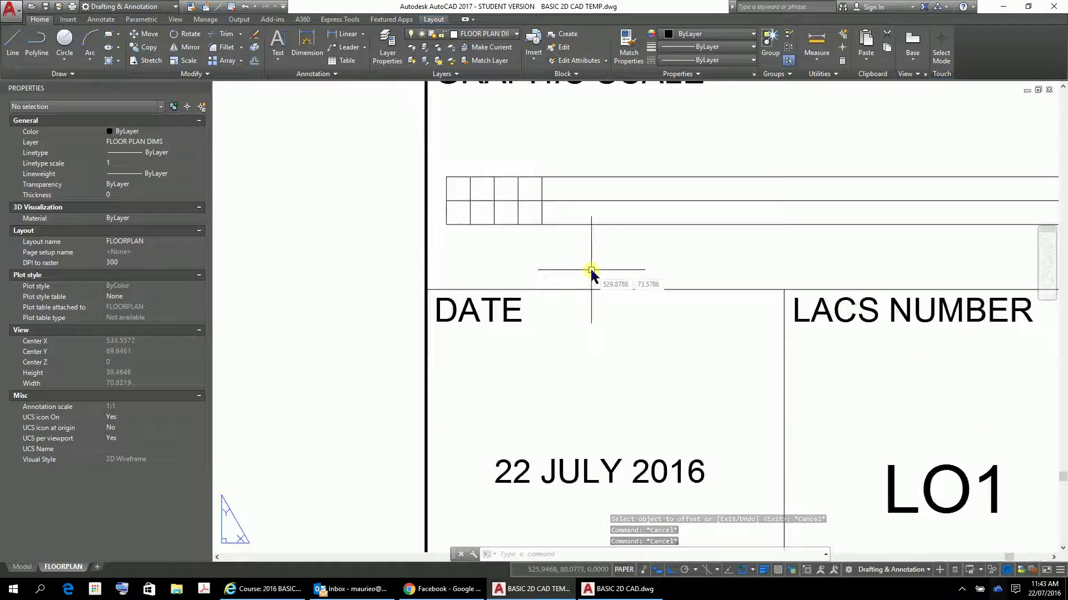
pyautogui.write('t')
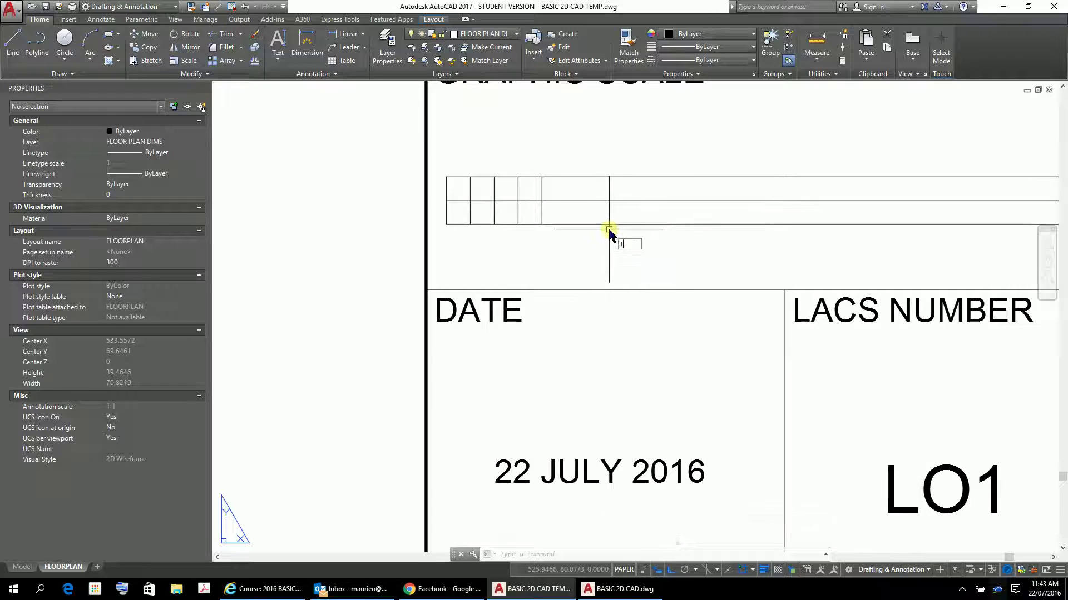
pyautogui.write('s or')
pyautogui.press('Return')
pyautogui.click(556, 204)
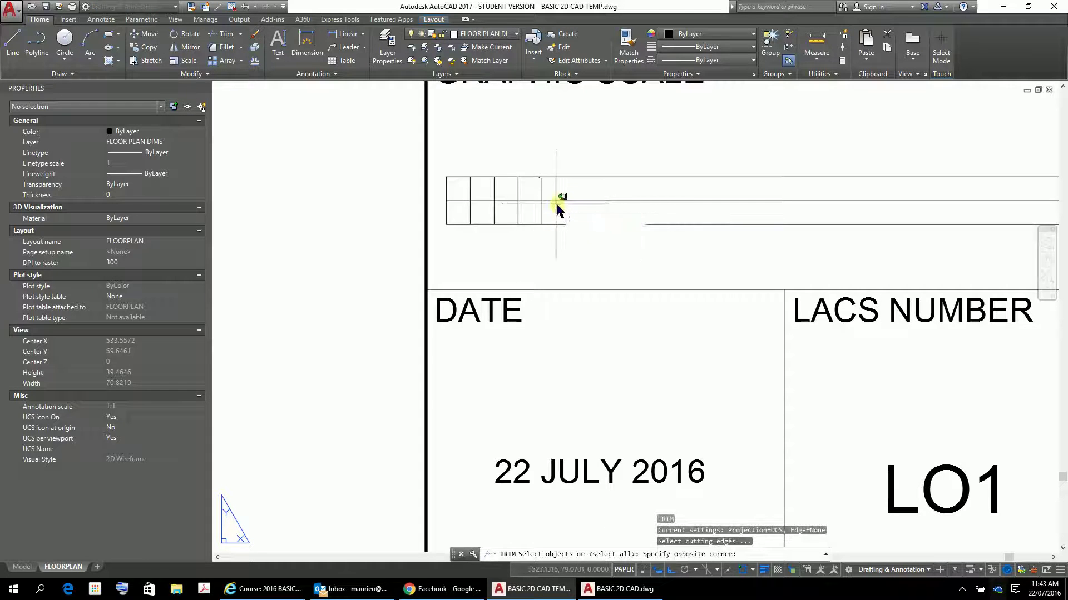
pyautogui.click(444, 225)
pyautogui.click(527, 282)
pyautogui.press('Escape')
pyautogui.press('Escape')
pyautogui.press('Escape')
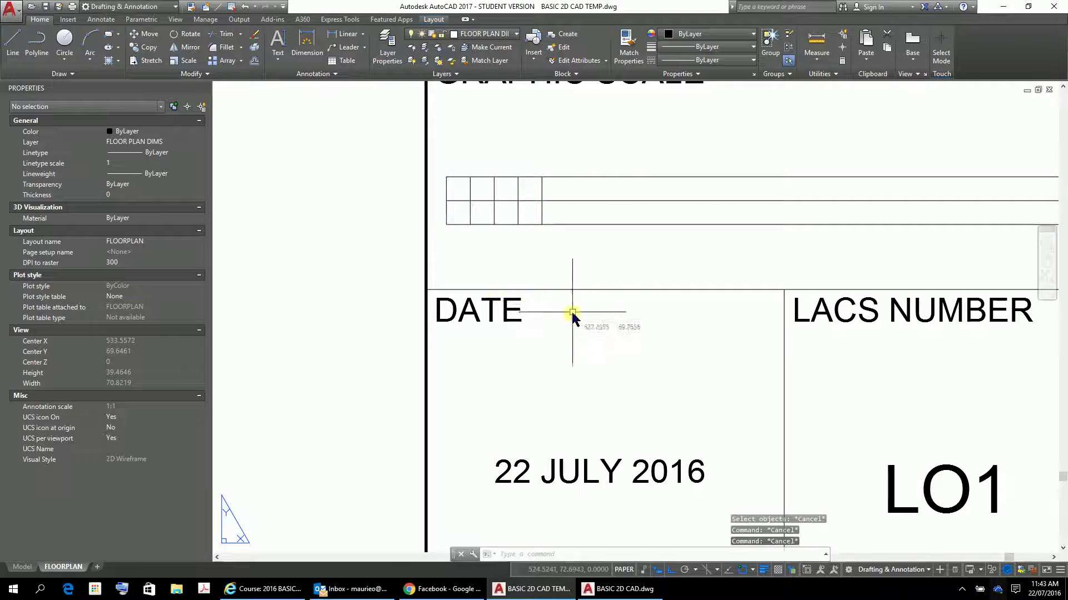
# Trim away the portions of the five vertical lines between the middle and bottom graphic scale lines
pyautogui.press('Return')
pyautogui.press('Return')
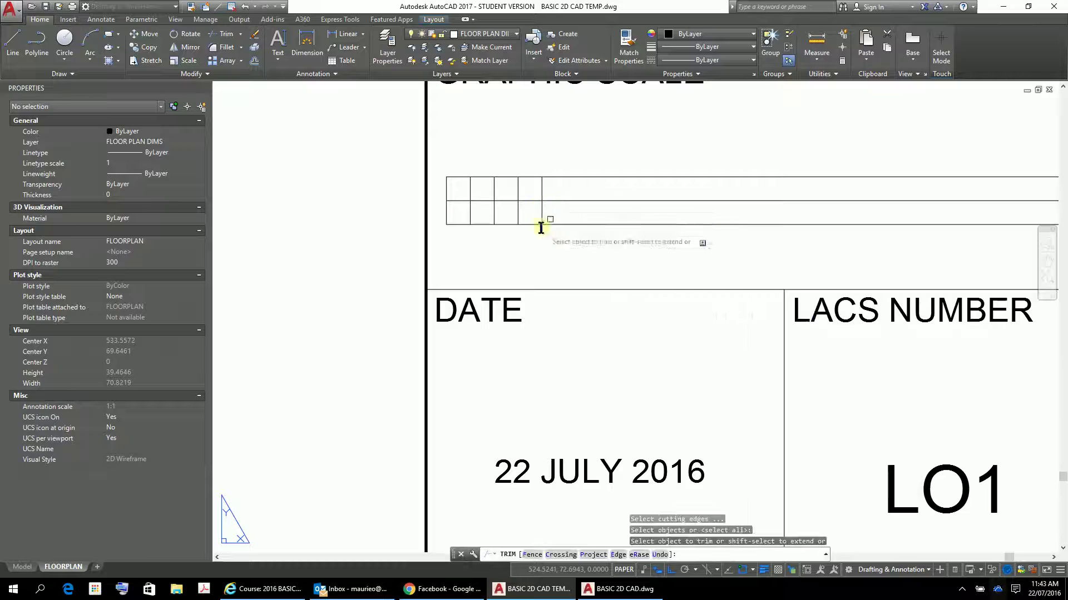
pyautogui.click(555, 208)
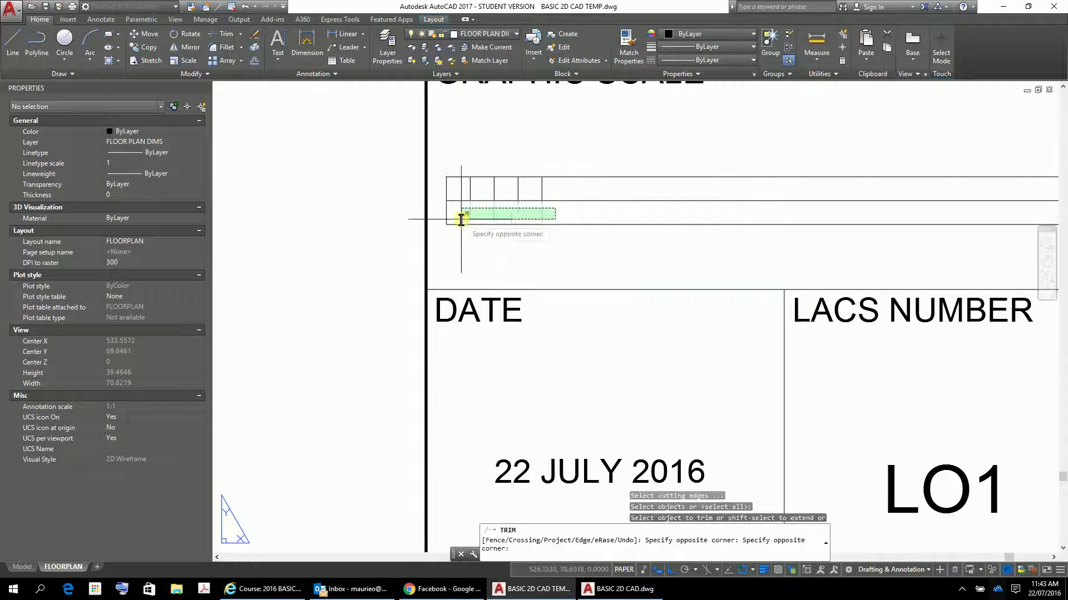
pyautogui.click(442, 222)
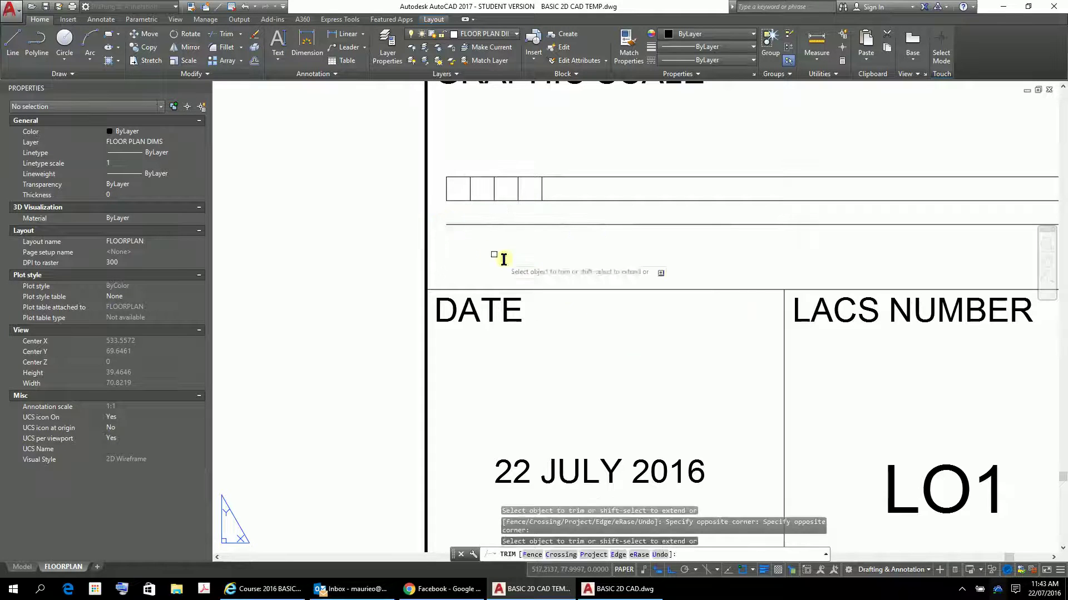
pyautogui.press('Escape')
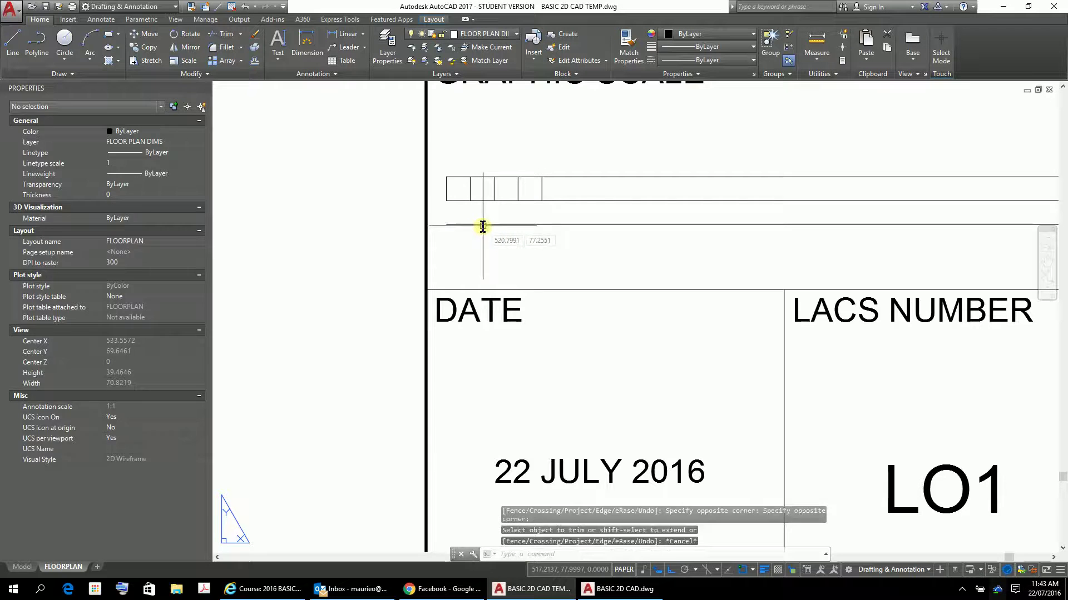
# Move the bottom graphic scale line up from its left endpoint to the midpoint of the bar's left end line
pyautogui.click(483, 225)
pyautogui.rightClick(503, 254)
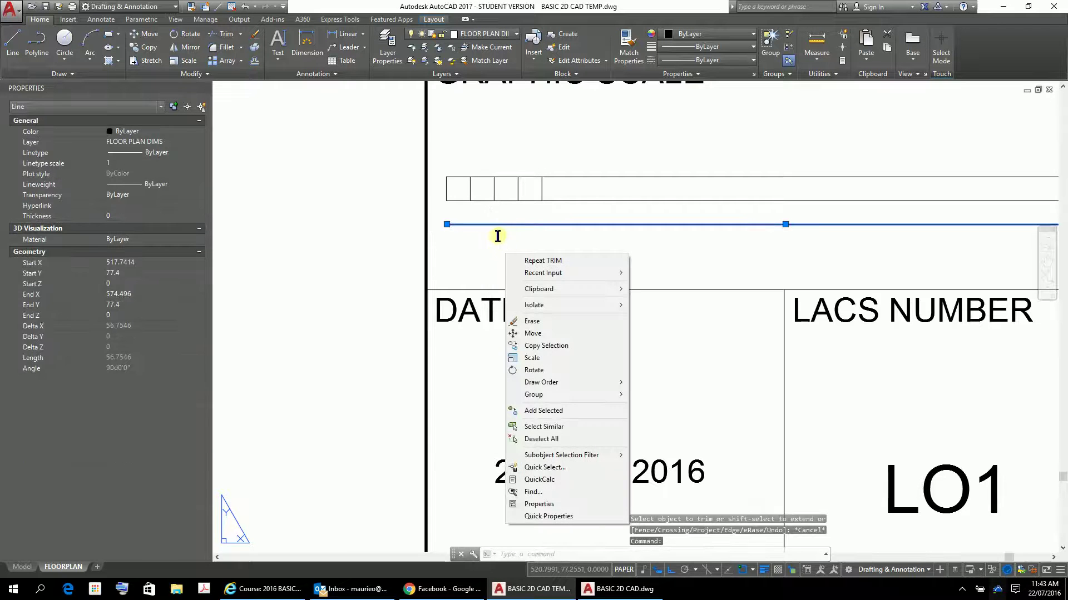
pyautogui.click(533, 334)
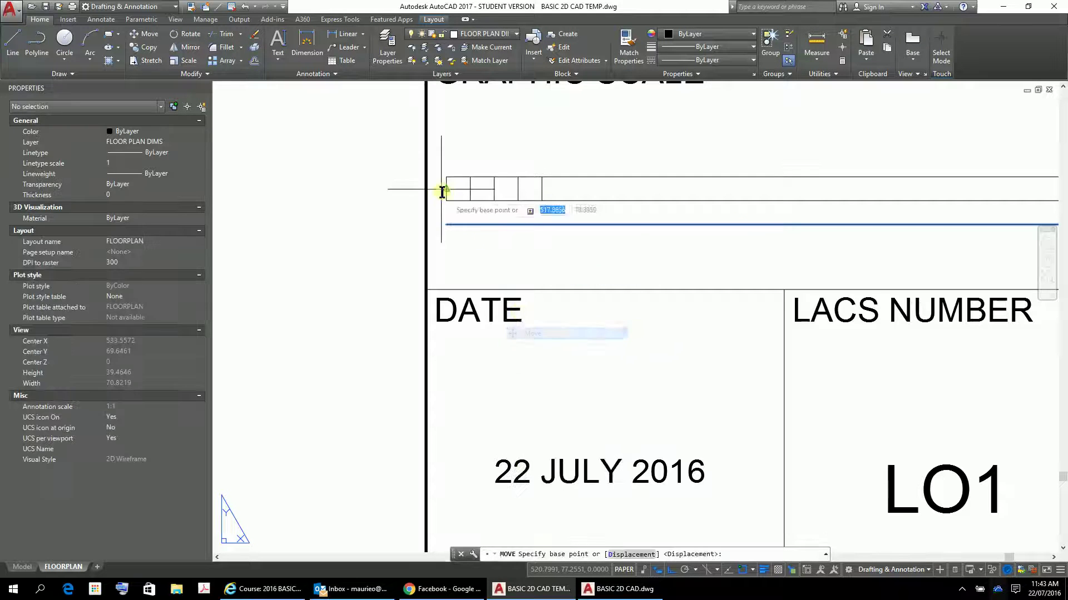
pyautogui.click(451, 223)
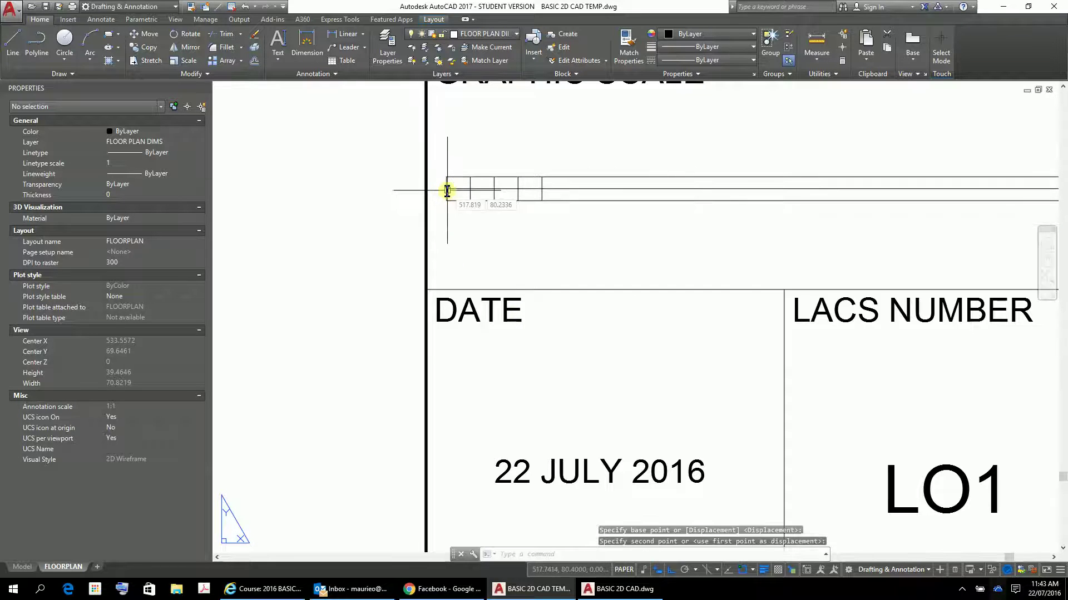
pyautogui.press('Escape')
pyautogui.press('Escape')
pyautogui.press('Escape')
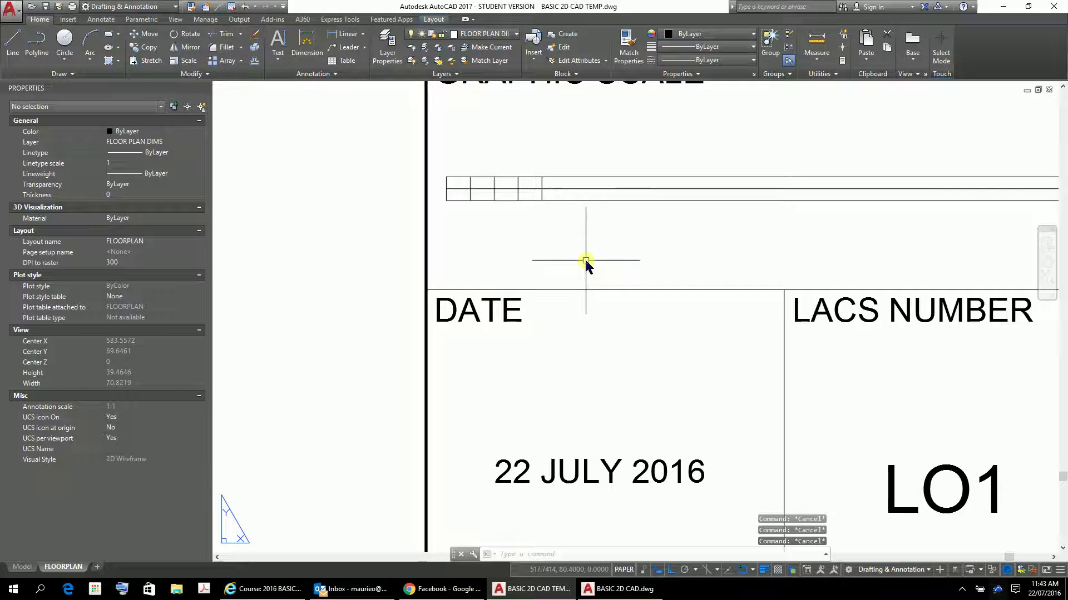
# Offset the rightmost vertical division of the graphic scale ten more times toward the right at a distance of 2
pyautogui.write('o')
pyautogui.press('Return')
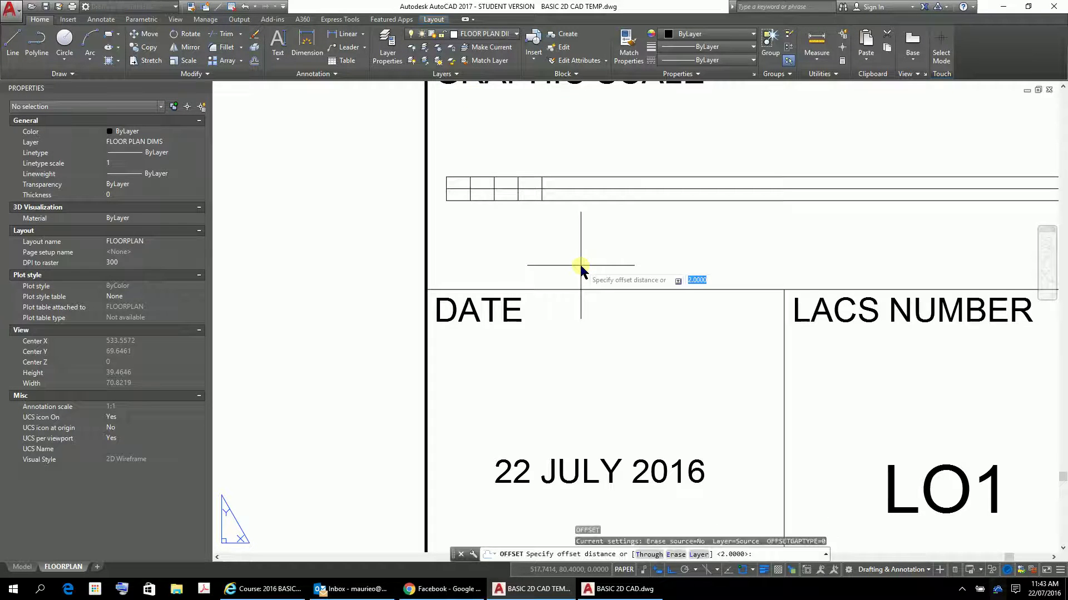
pyautogui.press('Return')
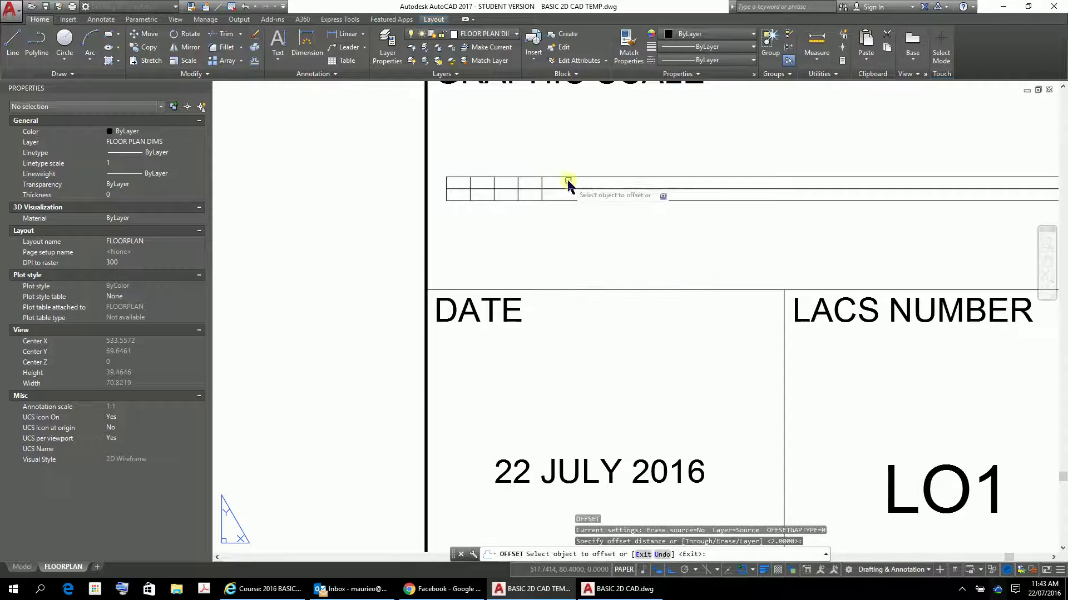
pyautogui.click(541, 184)
pyautogui.click(567, 185)
pyautogui.click(566, 184)
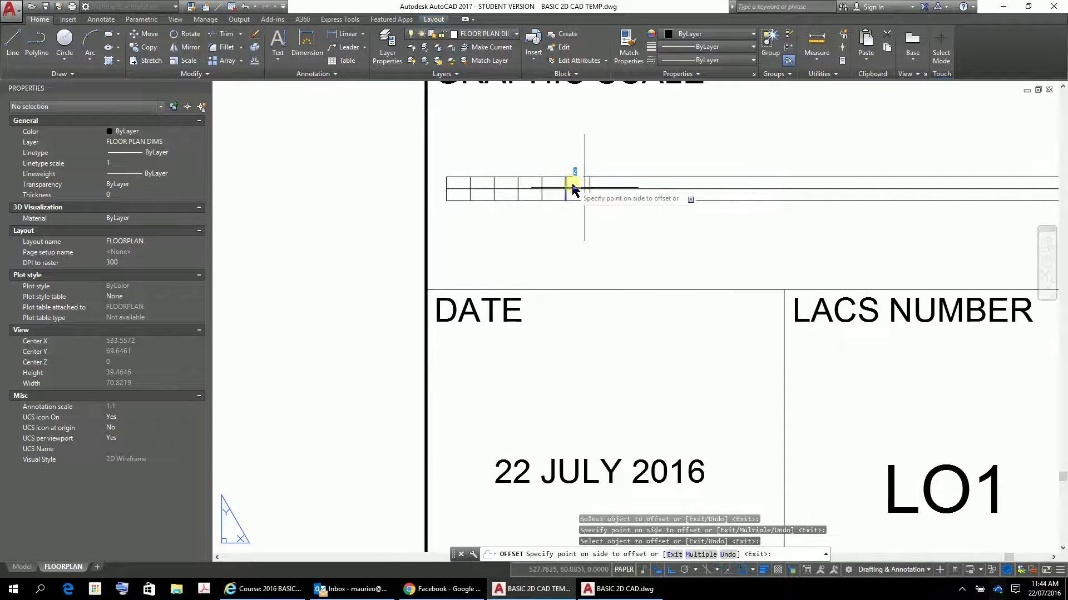
pyautogui.click(601, 190)
pyautogui.click(589, 183)
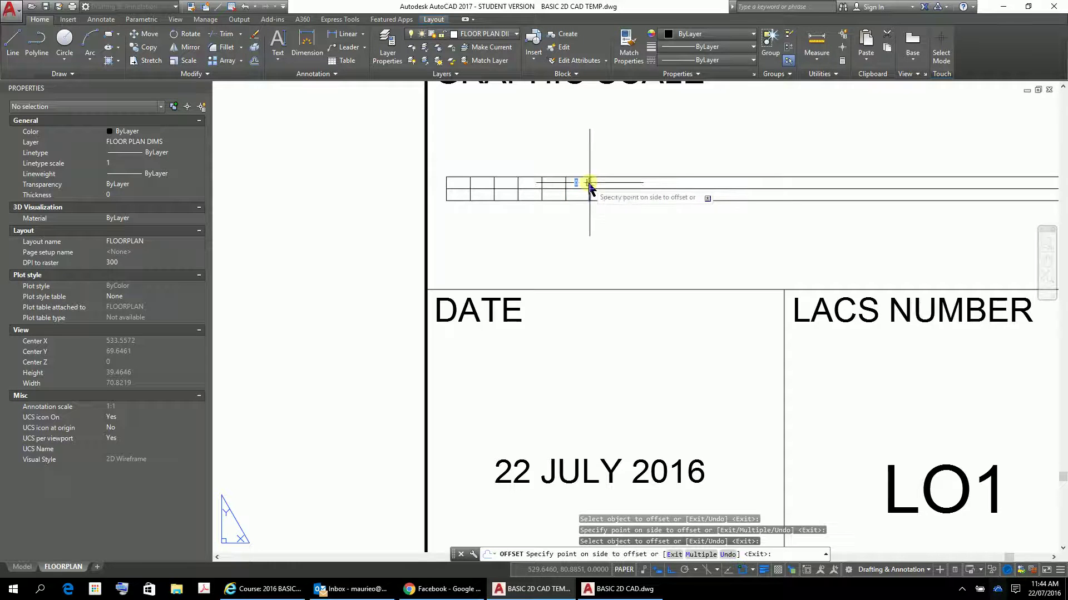
pyautogui.click(633, 186)
pyautogui.click(614, 184)
pyautogui.click(635, 185)
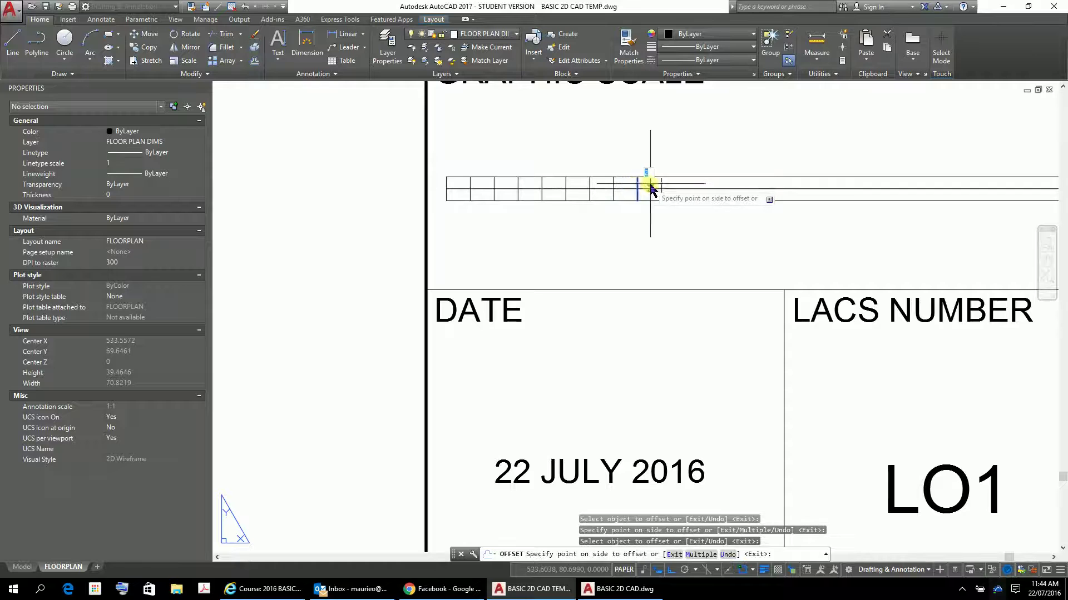
pyautogui.click(660, 186)
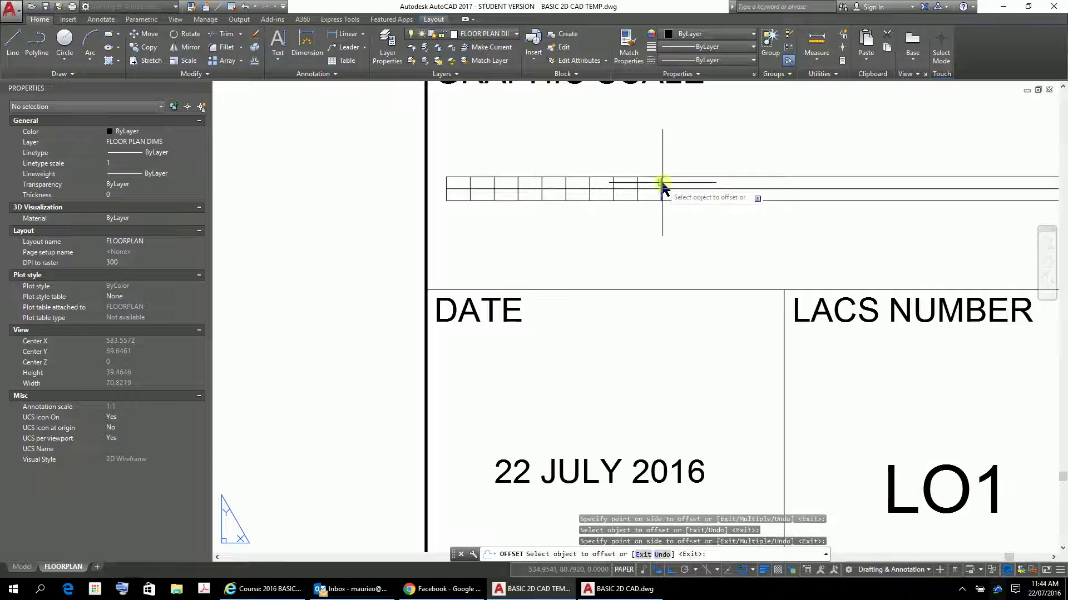
pyautogui.click(688, 189)
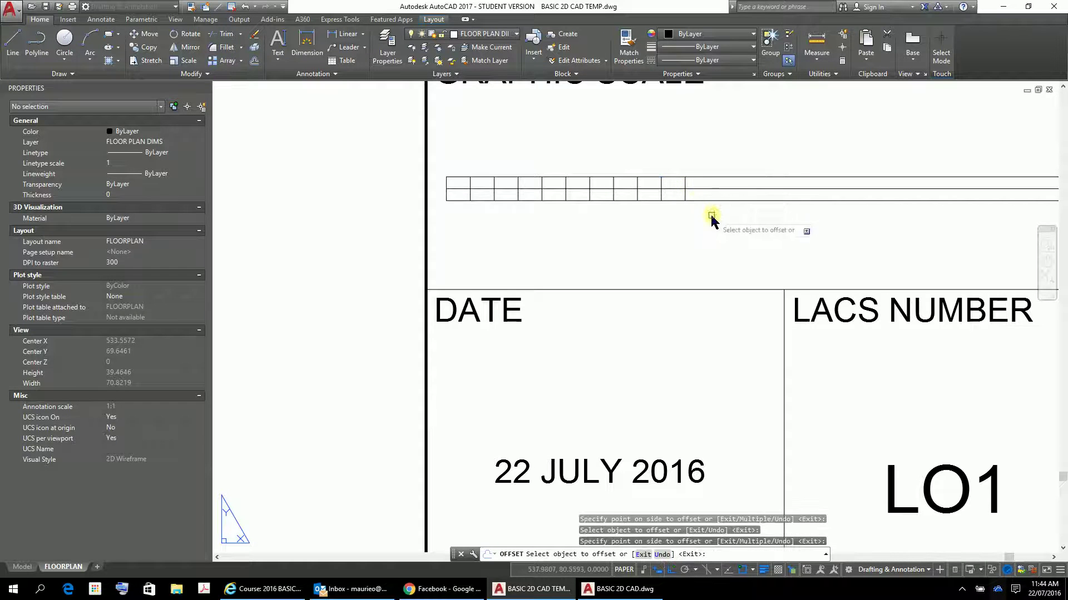
pyautogui.click(685, 180)
pyautogui.click(721, 188)
pyautogui.click(708, 179)
pyautogui.click(733, 186)
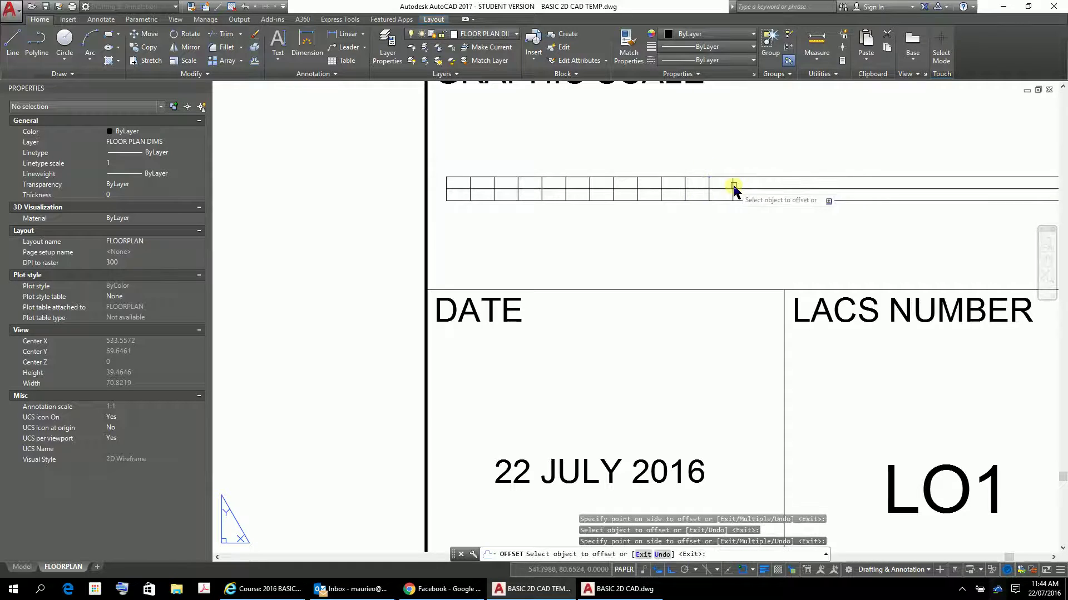
pyautogui.click(732, 179)
pyautogui.click(757, 186)
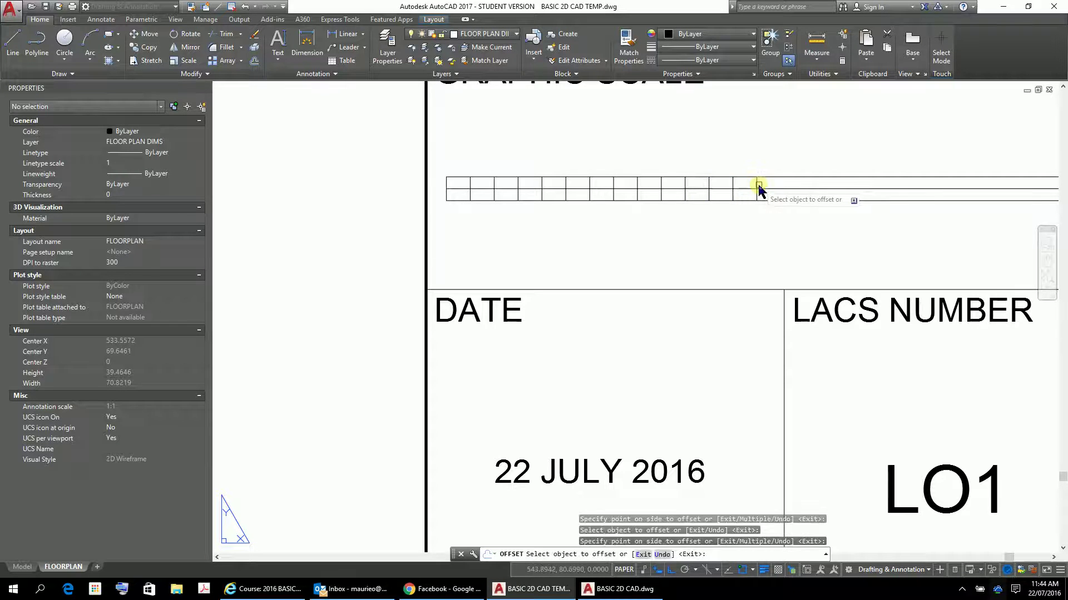
pyautogui.click(758, 184)
pyautogui.click(784, 183)
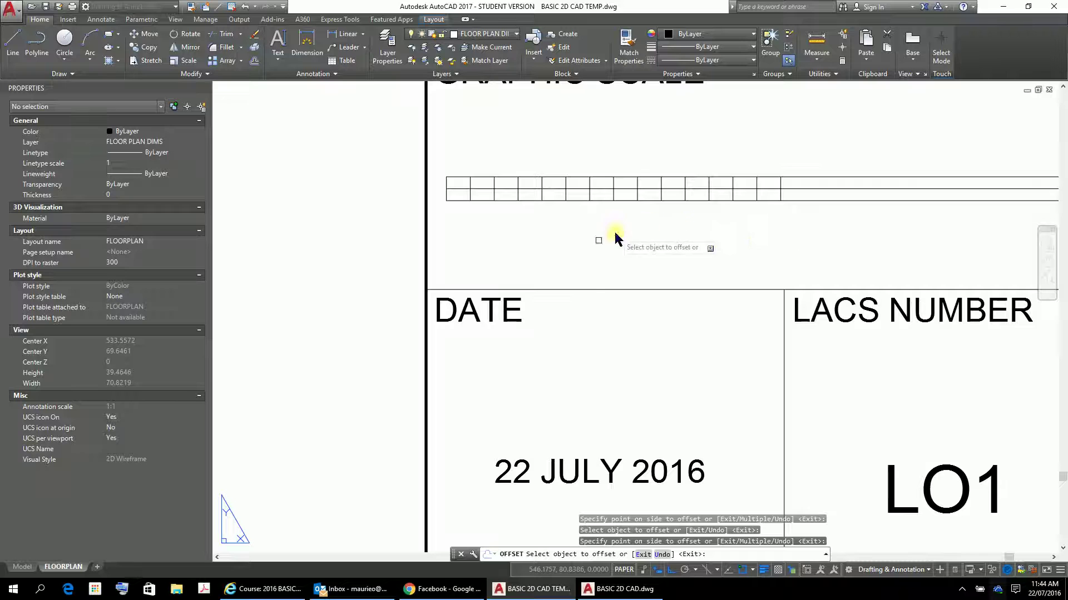
pyautogui.press('Escape')
# Fill the graphic scale's cells with a SOLID hatch in a checkerboard, alternating upper and lower rows across all 14 divisions, starting at upper left
pyautogui.write('h')
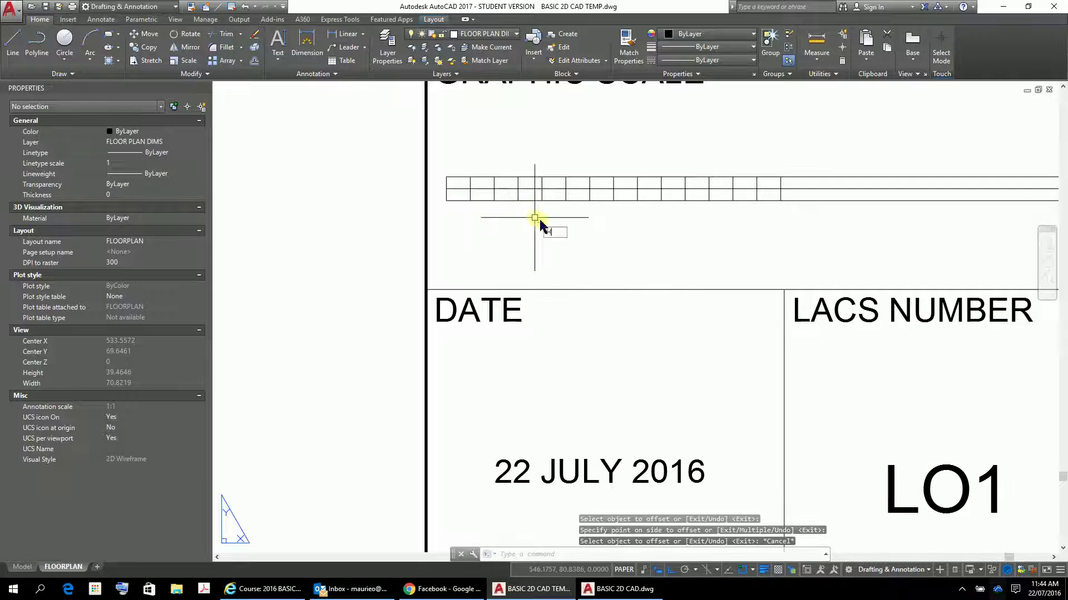
pyautogui.press('Return')
pyautogui.click(101, 45)
pyautogui.click(458, 187)
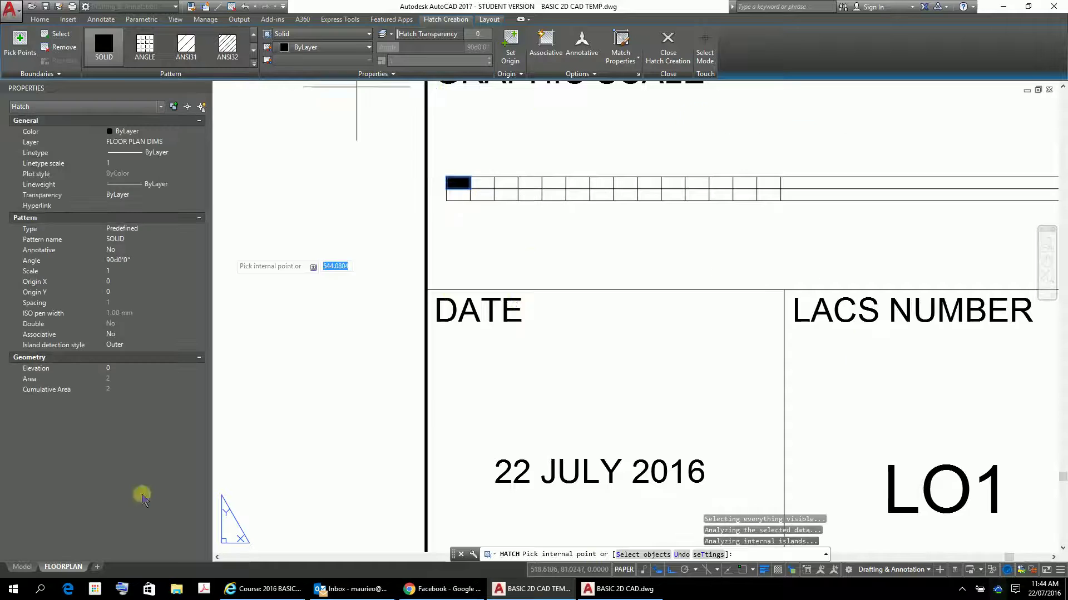
pyautogui.click(477, 195)
pyautogui.click(506, 185)
pyautogui.click(537, 195)
pyautogui.click(555, 185)
pyautogui.click(580, 196)
pyautogui.click(603, 185)
pyautogui.click(625, 195)
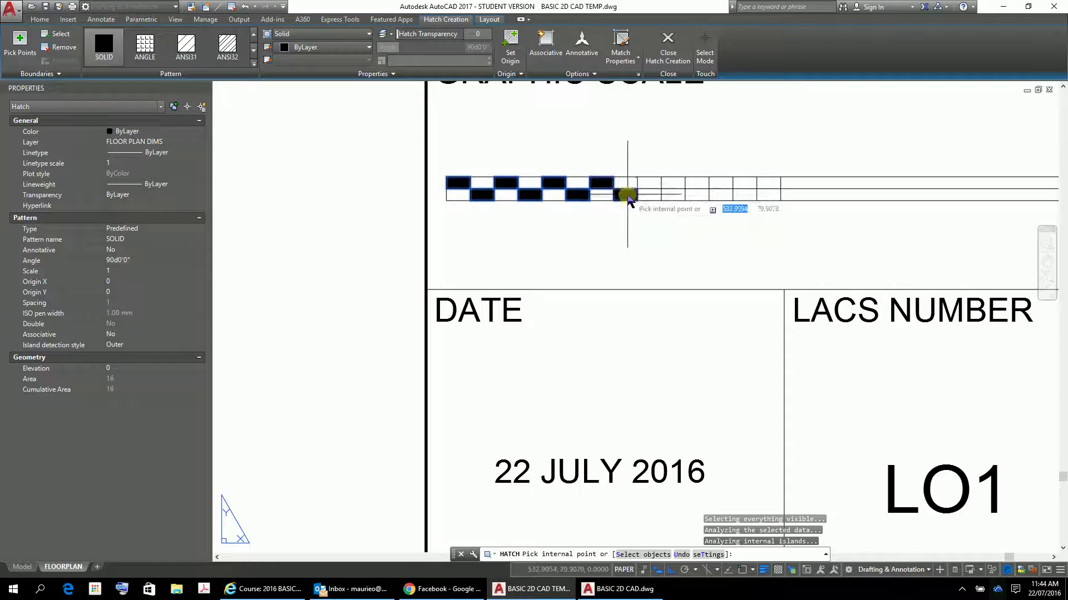
pyautogui.click(648, 185)
pyautogui.click(669, 196)
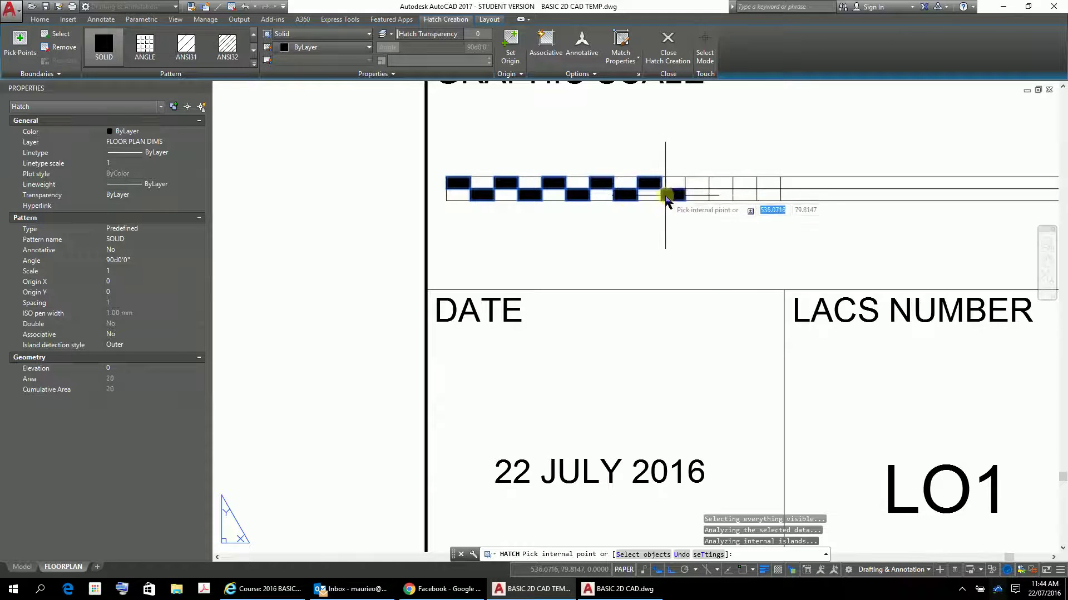
pyautogui.click(694, 185)
pyautogui.click(722, 195)
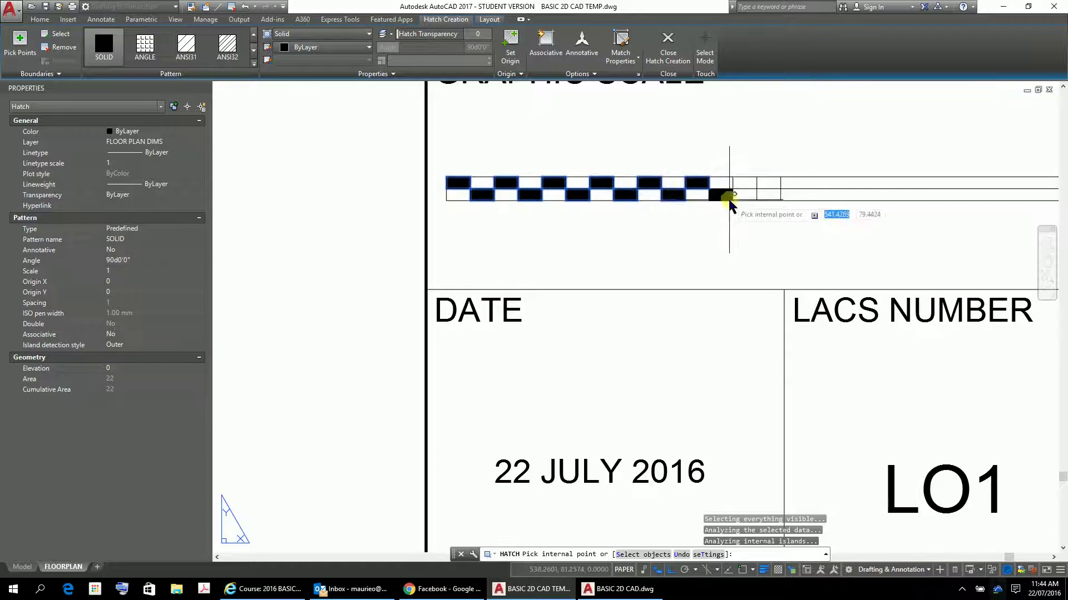
pyautogui.click(746, 184)
pyautogui.click(768, 195)
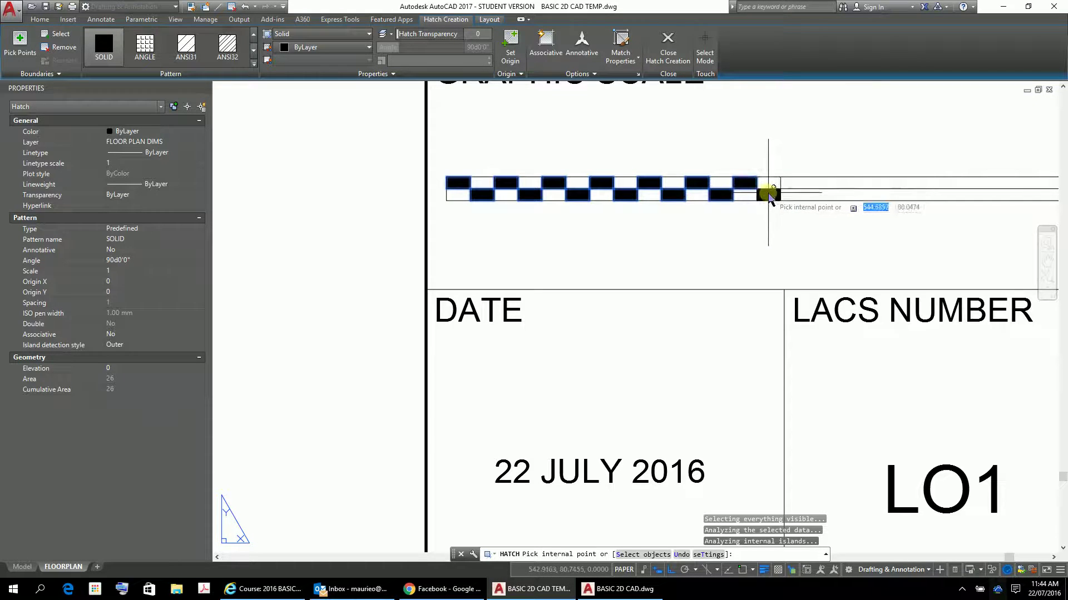
# Finish the solid hatching of the graphic scale bar
pyautogui.scroll(-3, 808, 162)
pyautogui.moveTo(839, 215); pyautogui.dragTo(658, 253, button='middle')
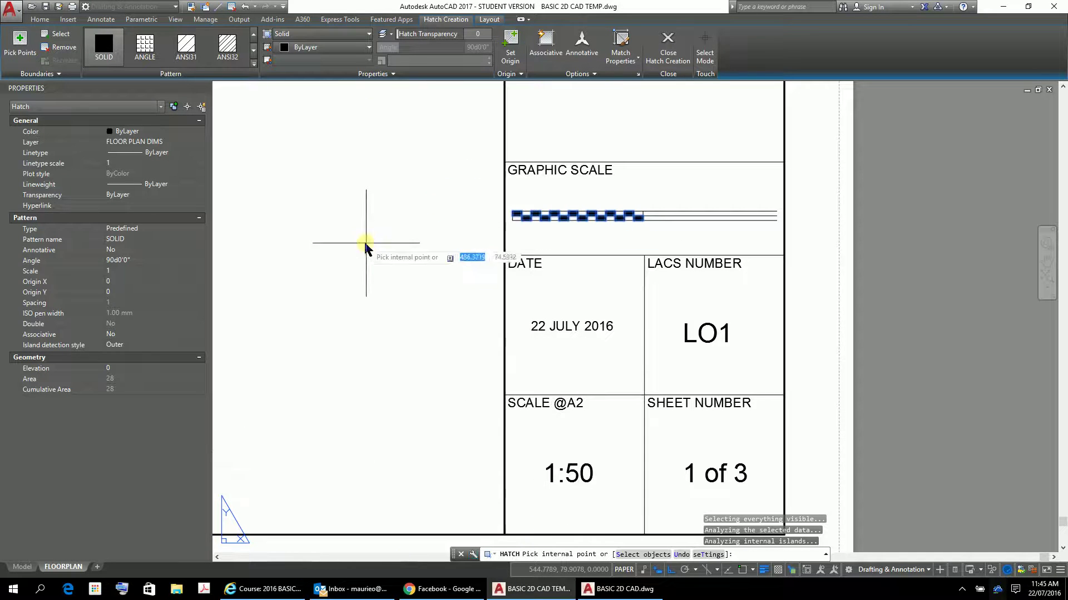
pyautogui.press('Escape')
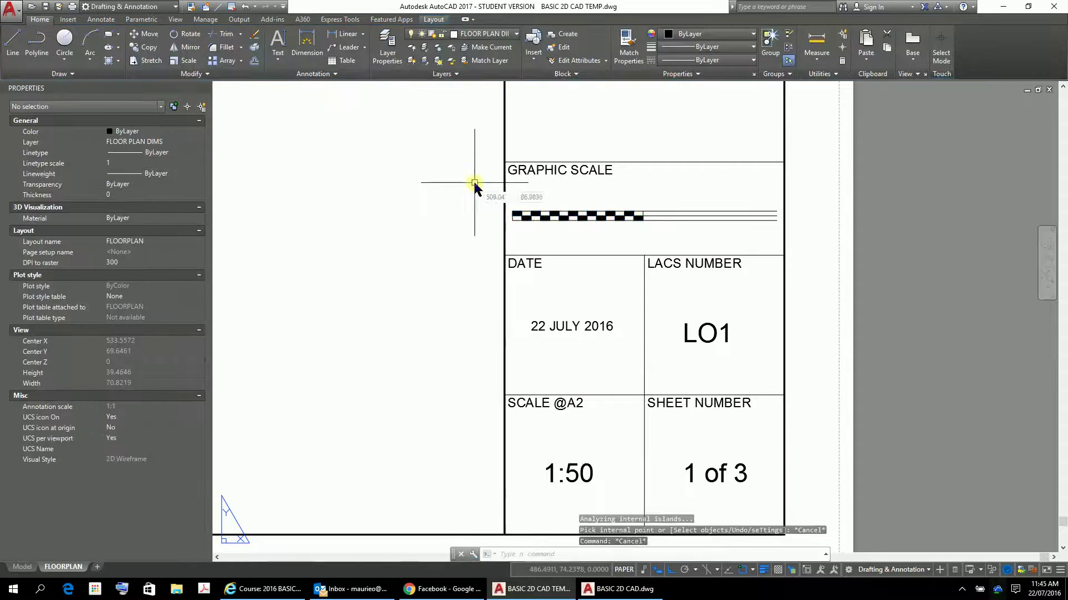
# Add the horizontal single-line text "1:50 @ A2" just below the graphic scale bar in the GRAPHIC SCALE cell
pyautogui.click(278, 60)
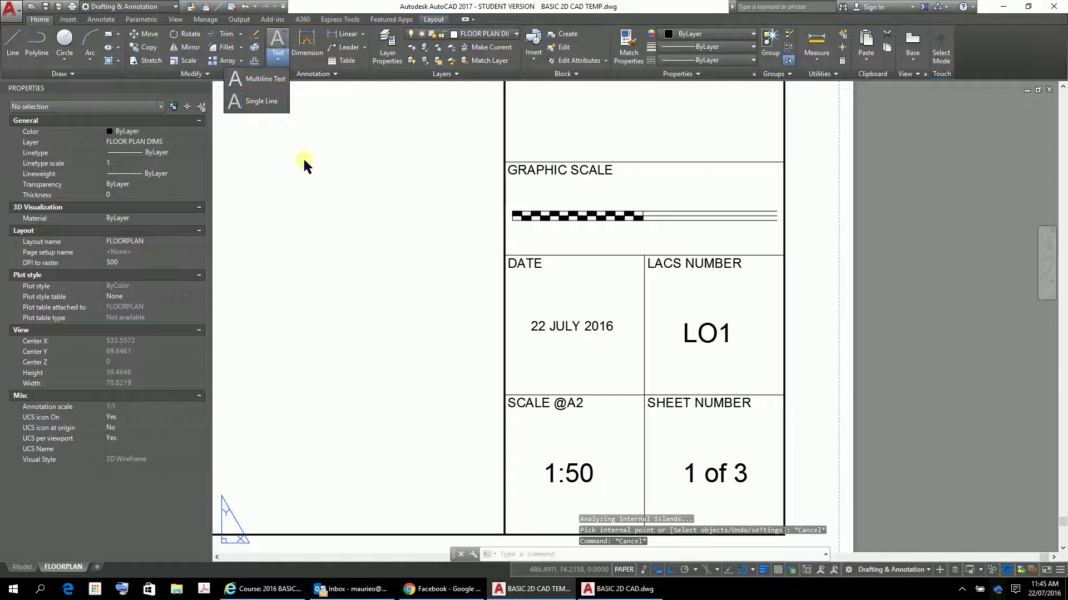
pyautogui.click(270, 105)
pyautogui.click(571, 237)
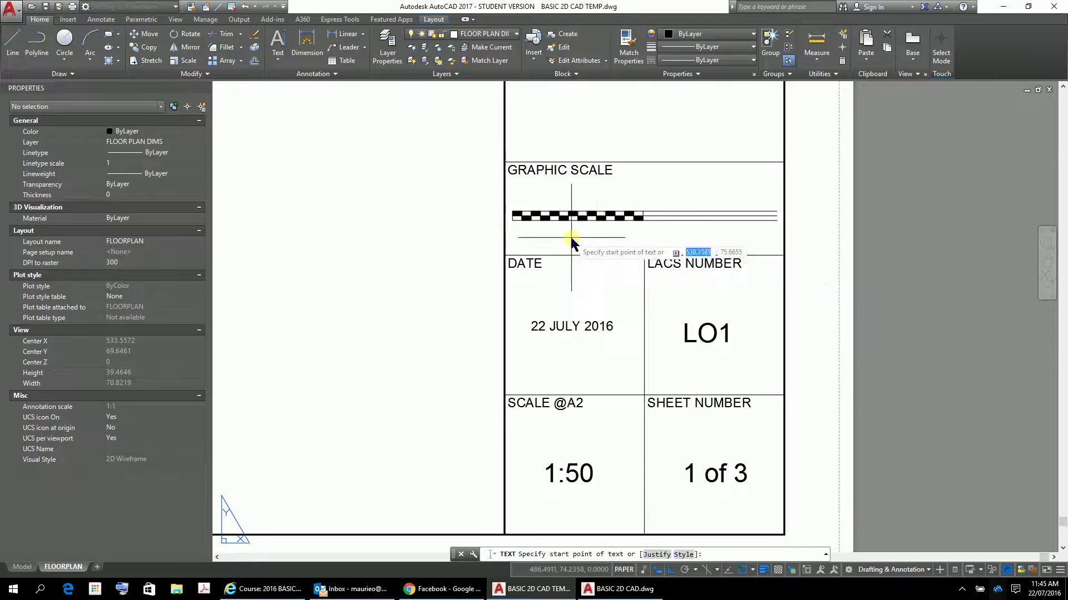
pyautogui.click(739, 236)
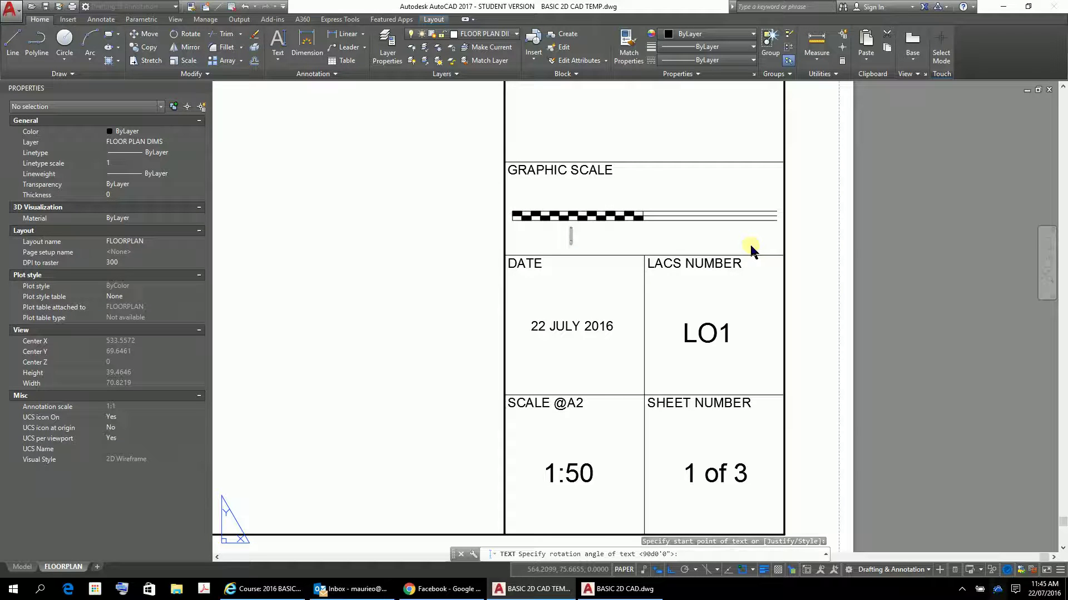
pyautogui.write('1:50')
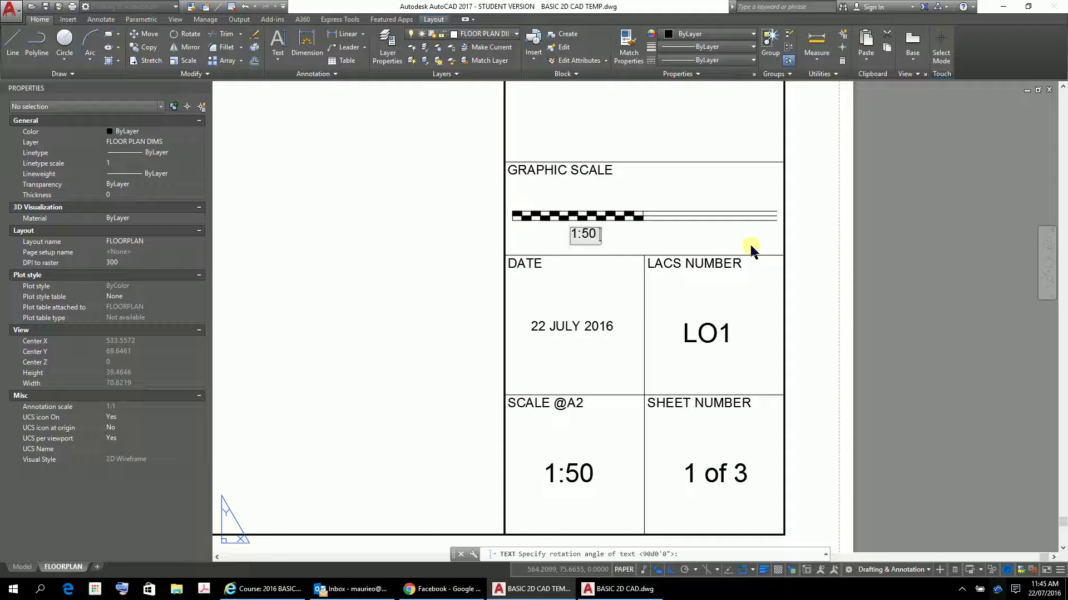
pyautogui.write(' @')
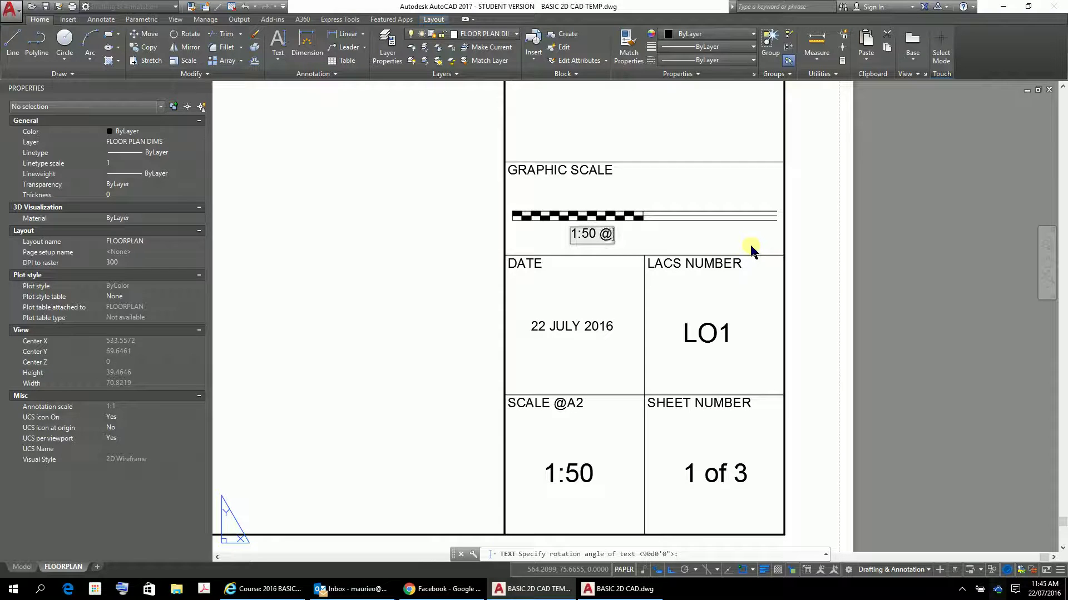
pyautogui.write(' A@')
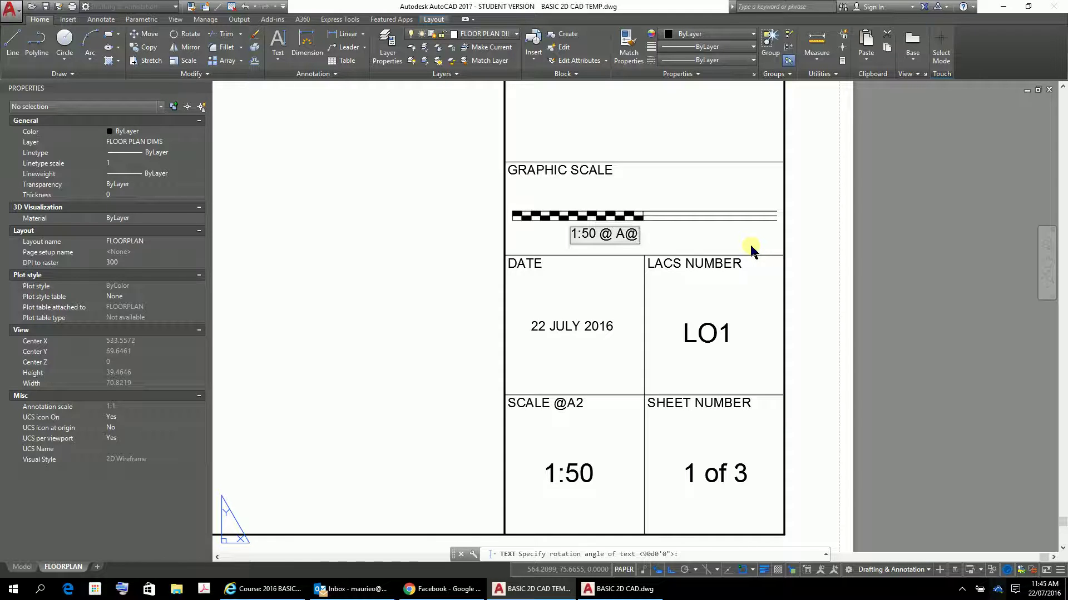
pyautogui.press('BackSpace')
pyautogui.write('2')
pyautogui.press('Return')
pyautogui.press('Return')
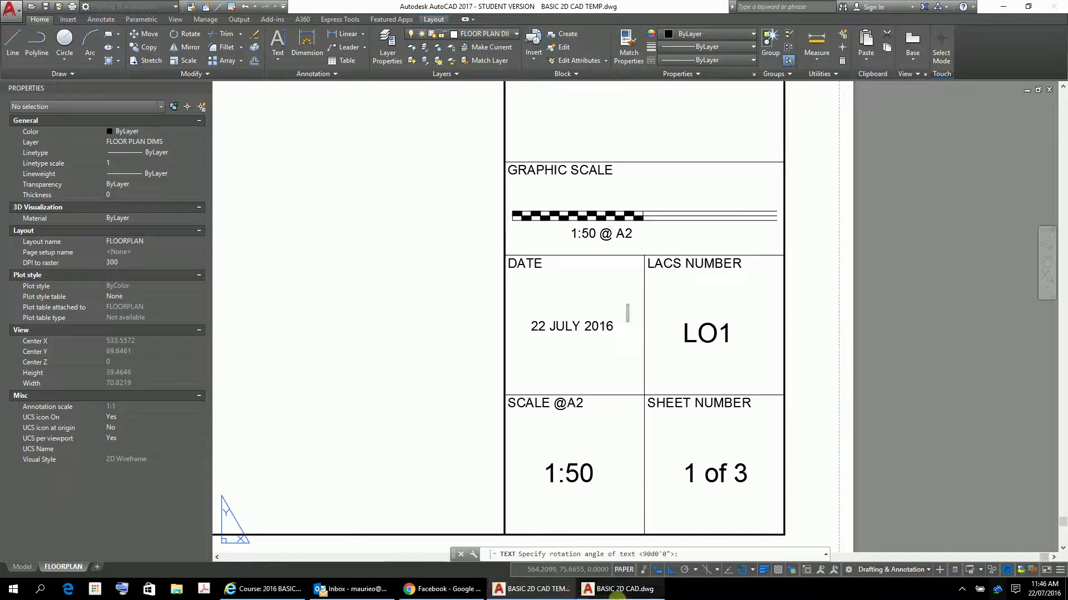
# Try to switch from BASIC 2D CAD TEMP.dwg to the other open drawing, BASIC 2D CAD.dwg
pyautogui.moveTo(618, 594)
pyautogui.click(614, 593)
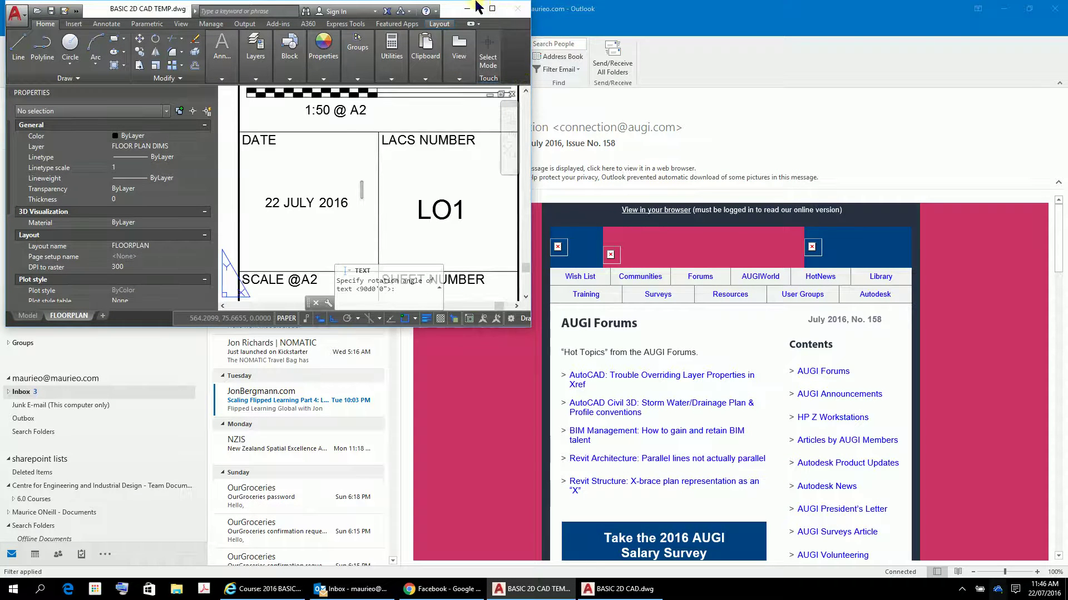
pyautogui.click(559, 596)
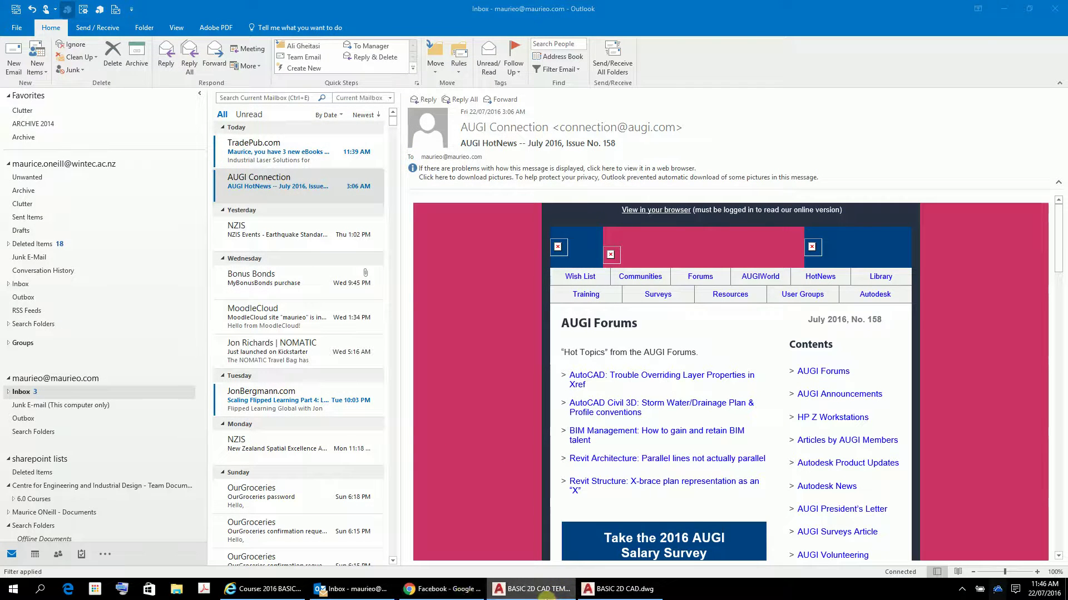
pyautogui.moveTo(549, 597)
pyautogui.click(549, 595)
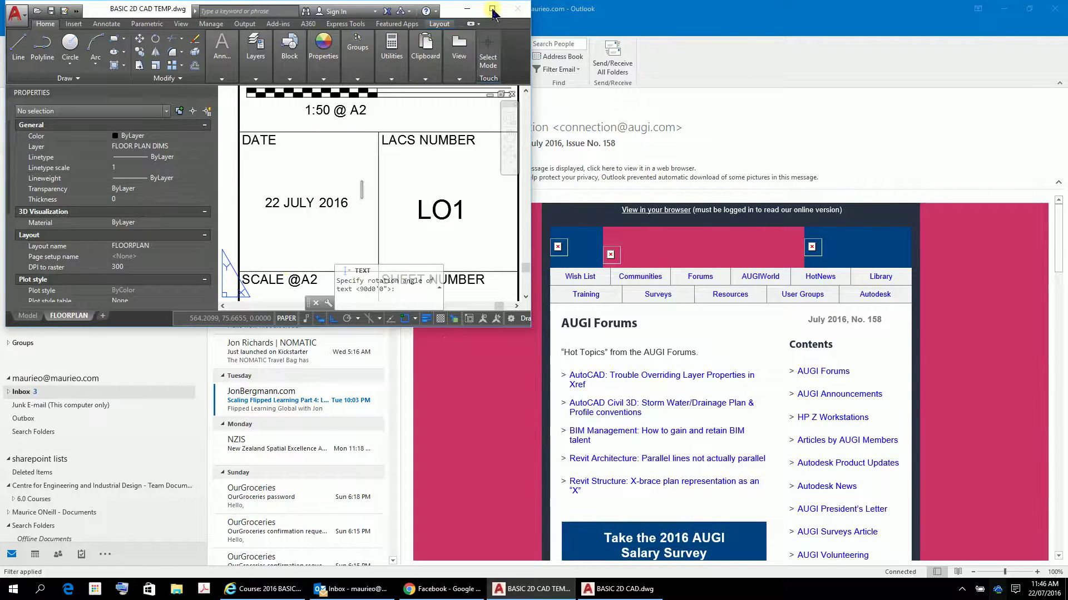
pyautogui.click(632, 593)
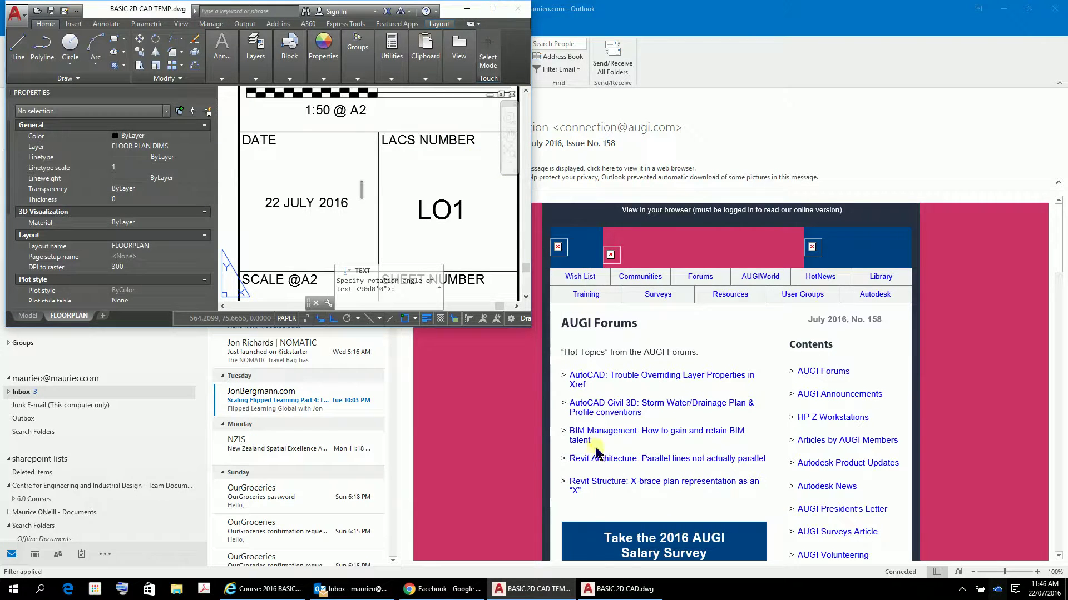
pyautogui.click(555, 591)
pyautogui.click(555, 591)
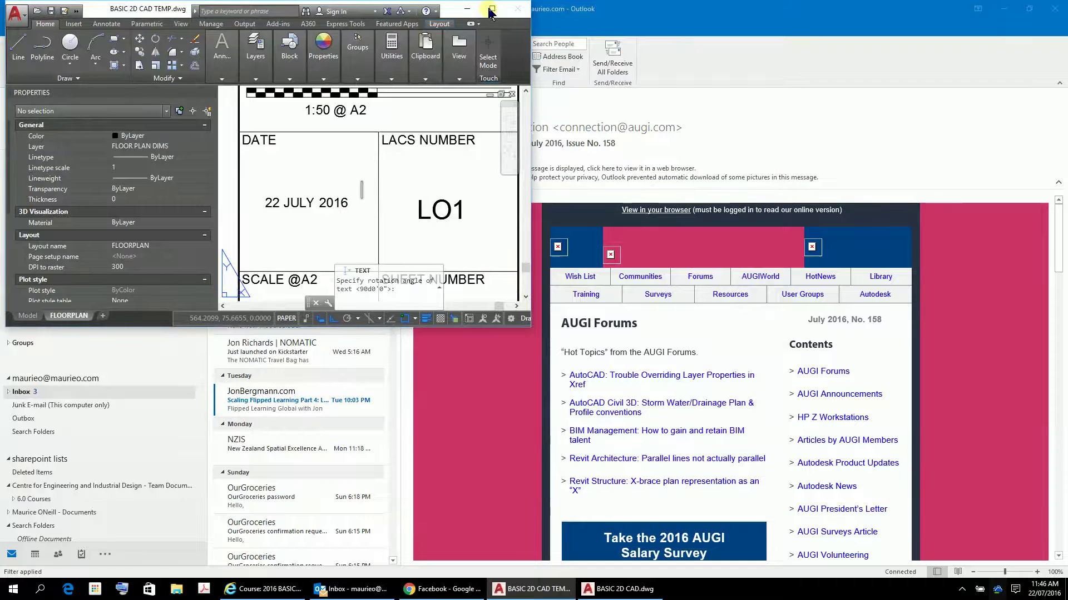
# Close Outlook and enlarge the restored BASIC 2D CAD TEMP.dwg window to fill nearly the whole screen
pyautogui.click(1054, 8)
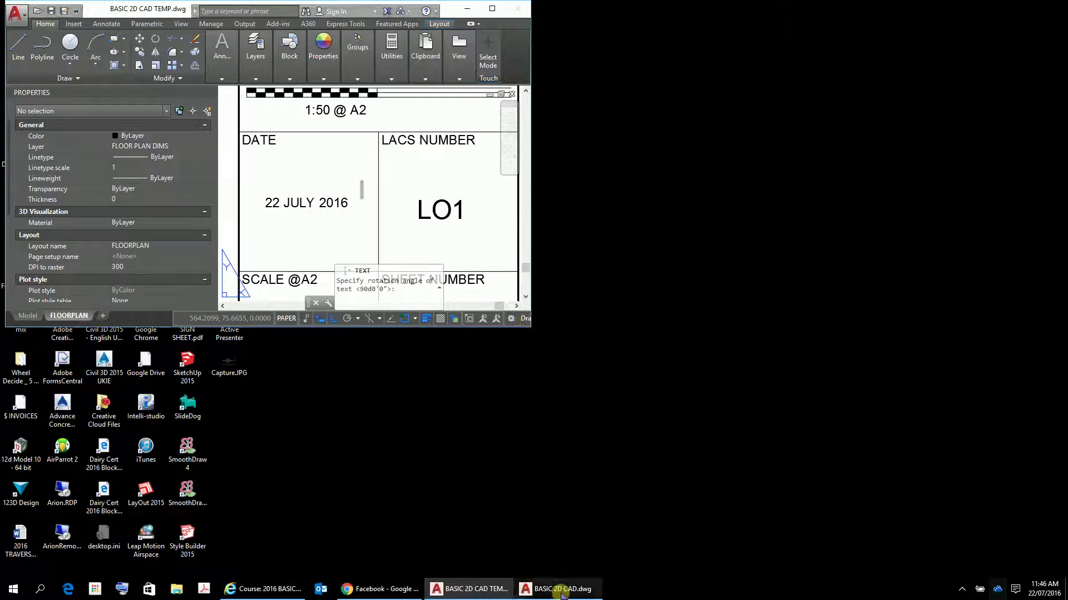
pyautogui.click(480, 590)
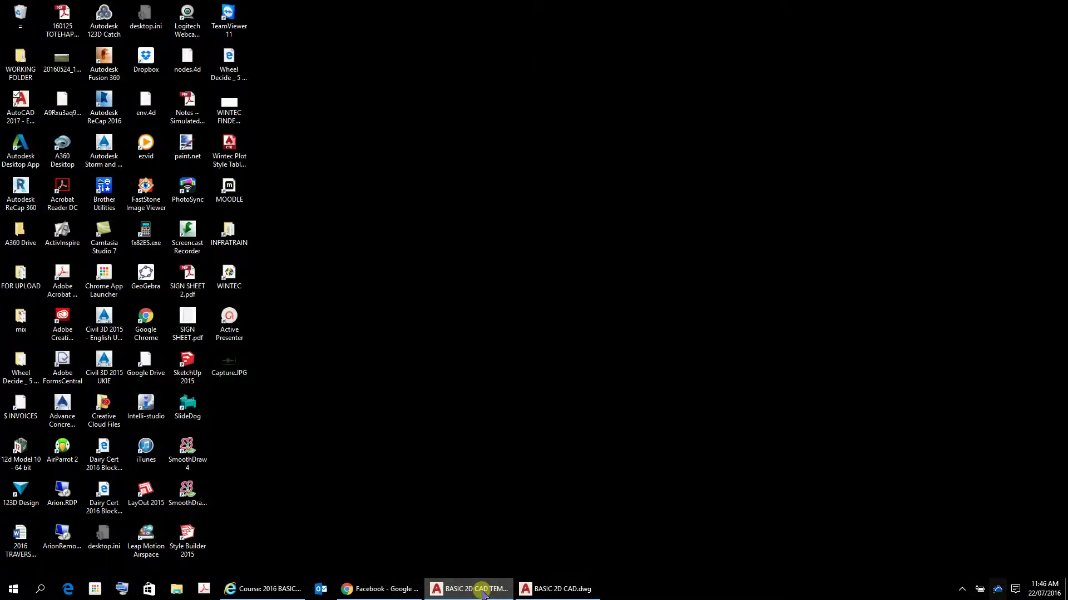
pyautogui.click(483, 591)
pyautogui.click(487, 593)
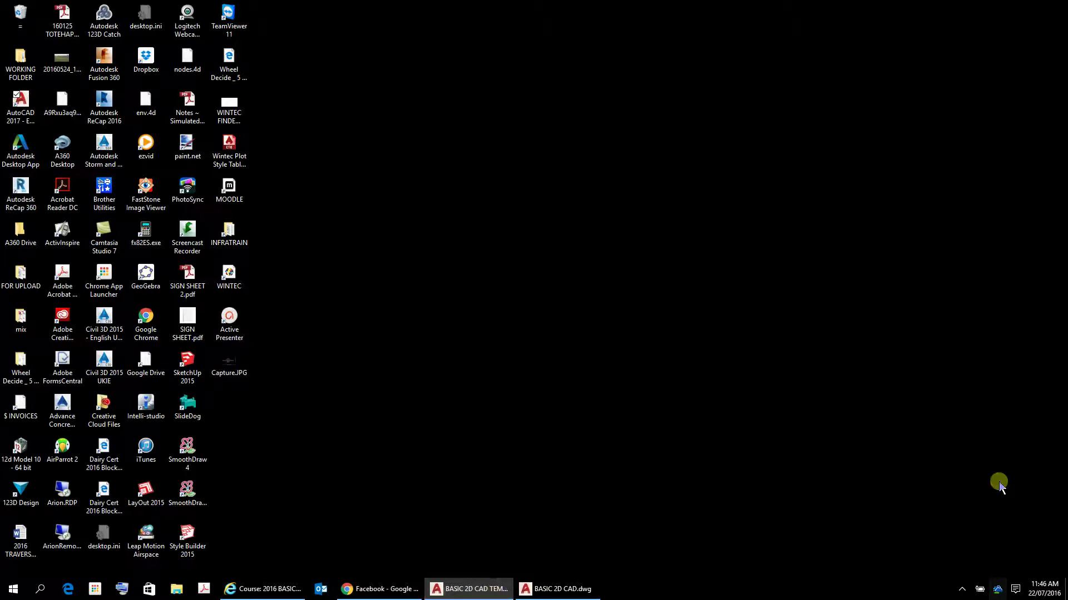
pyautogui.click(567, 591)
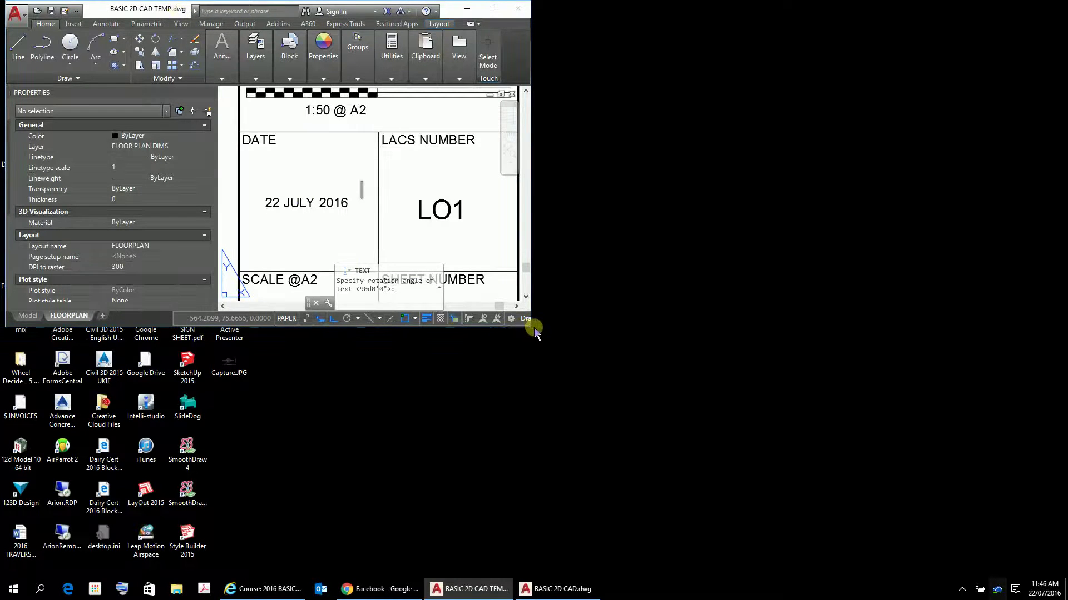
pyautogui.moveTo(534, 330)
pyautogui.mouseDown()
pyautogui.moveTo(818, 512)
pyautogui.moveTo(949, 577)
pyautogui.moveTo(1005, 588)
pyautogui.moveTo(1052, 569)
pyautogui.mouseUp()
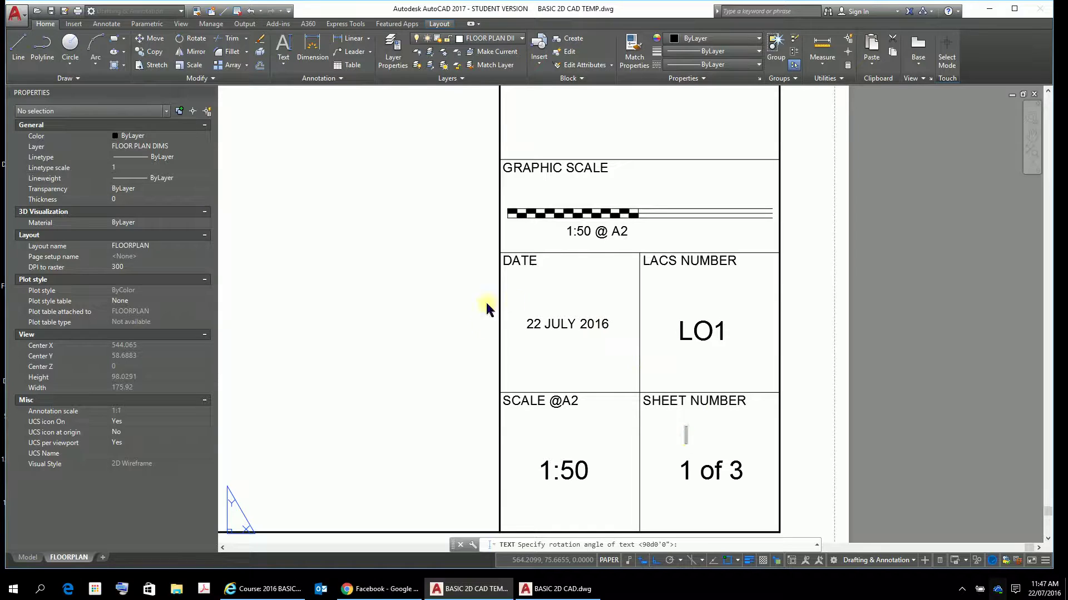
# Try again to bring up the BASIC 2D CAD.dwg window and look over the floor plan sheet
pyautogui.click(488, 590)
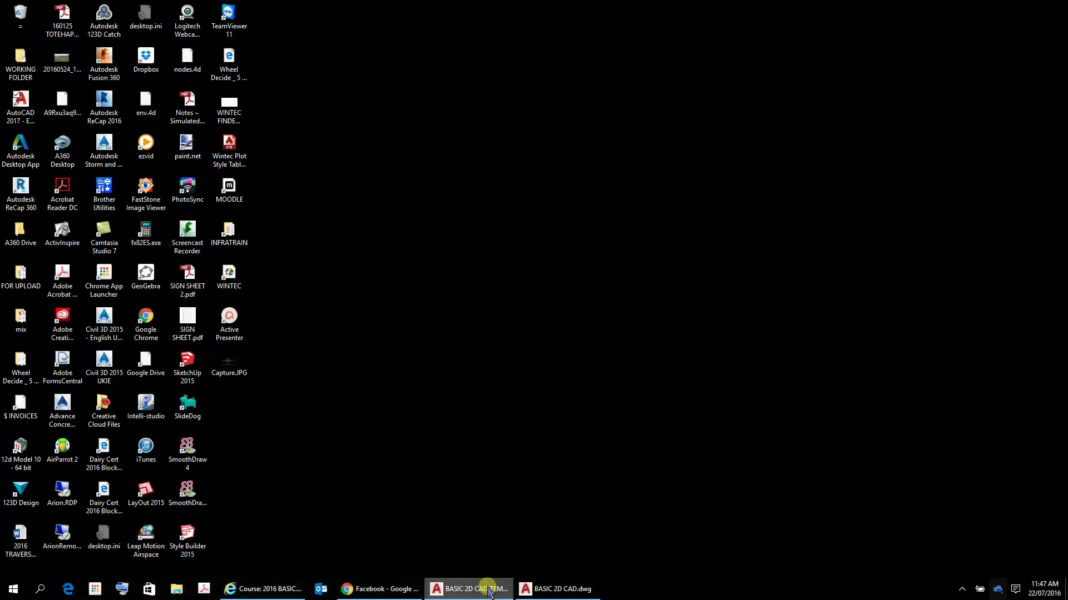
pyautogui.click(561, 590)
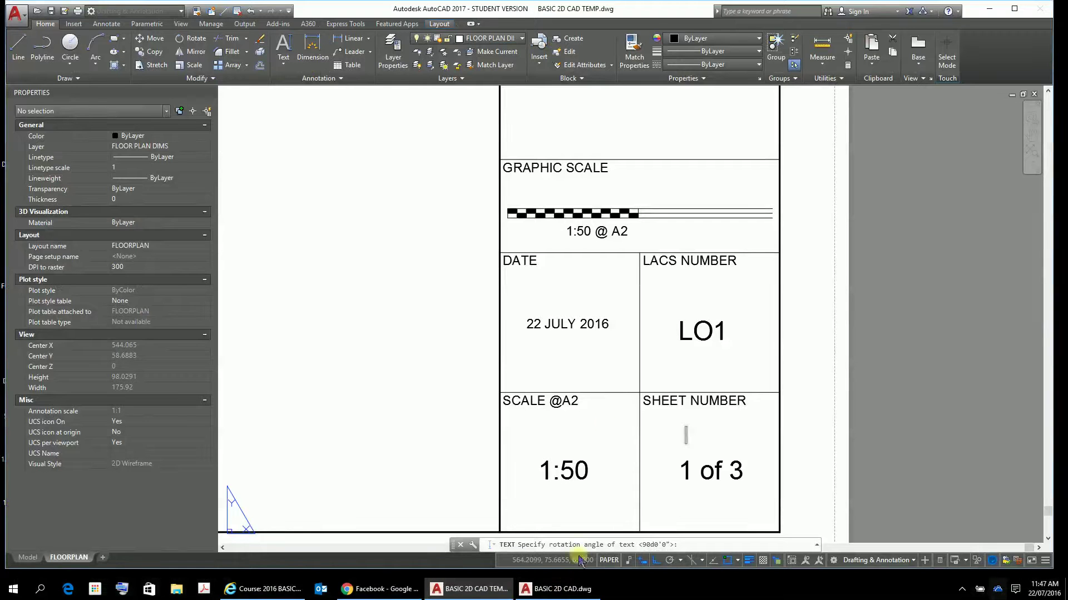
pyautogui.scroll(-10, 459, 278)
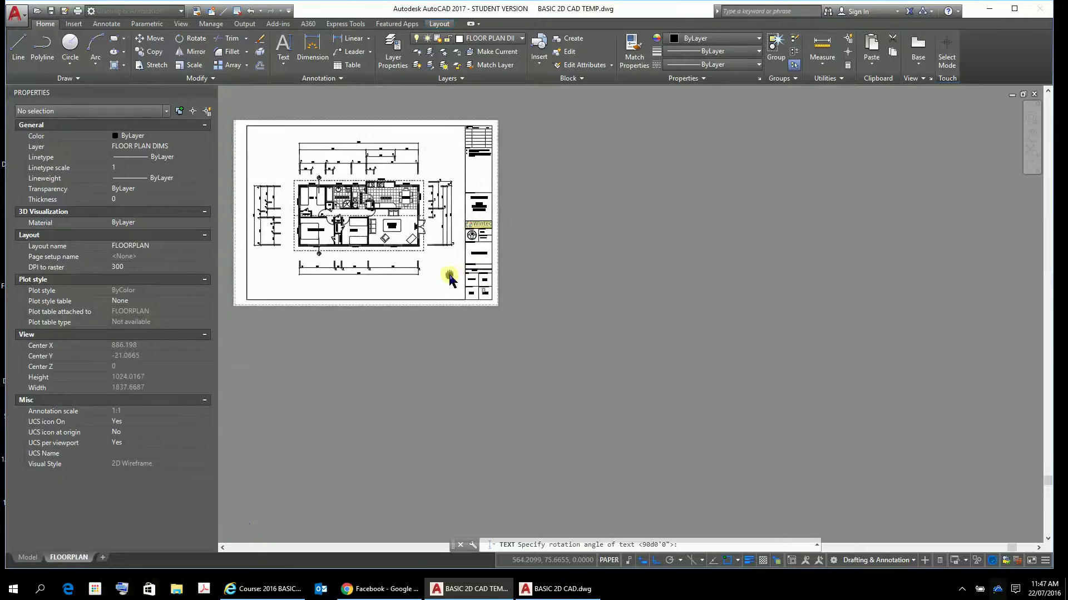
pyautogui.scroll(2, 358, 270)
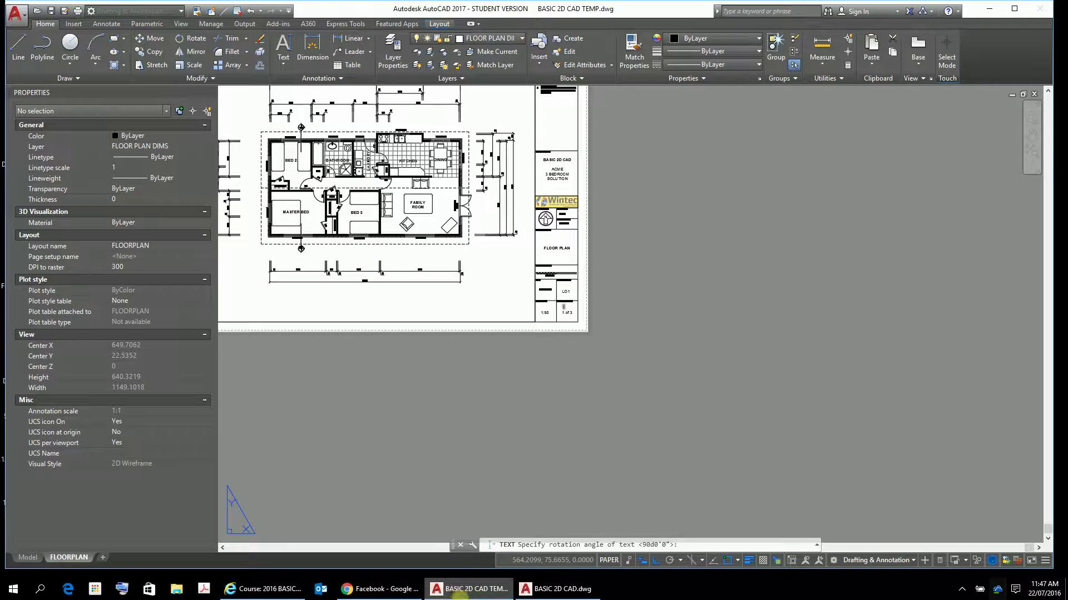
pyautogui.moveTo(457, 595)
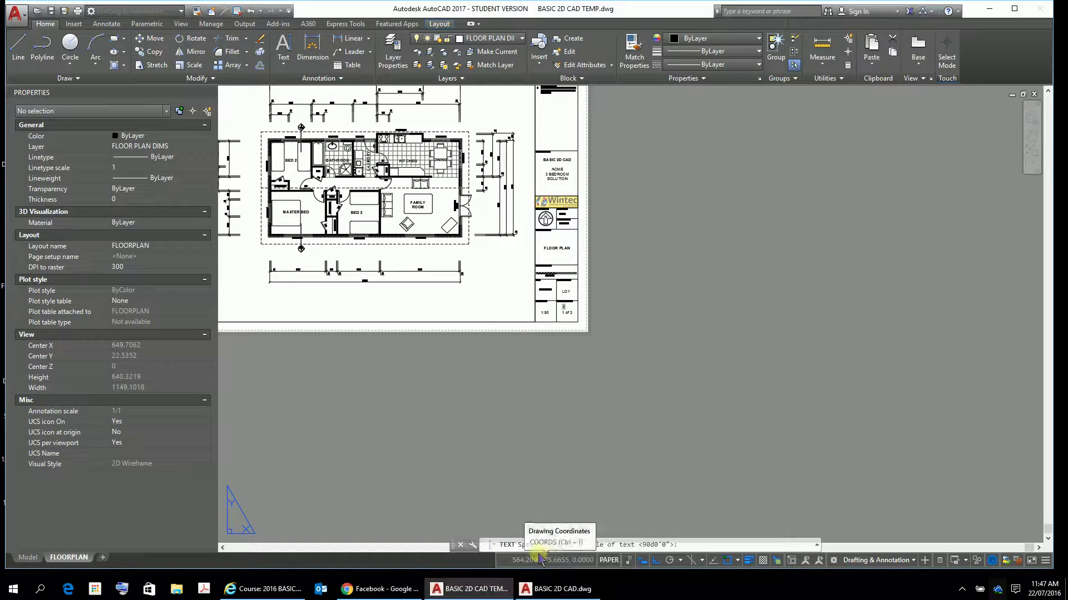
pyautogui.click(482, 596)
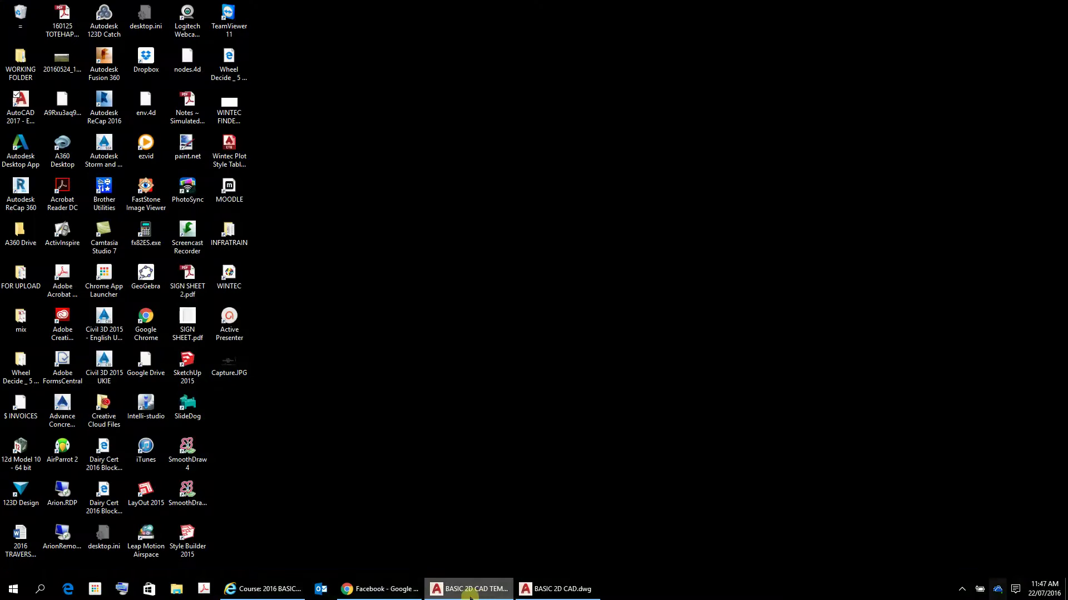
pyautogui.click(481, 595)
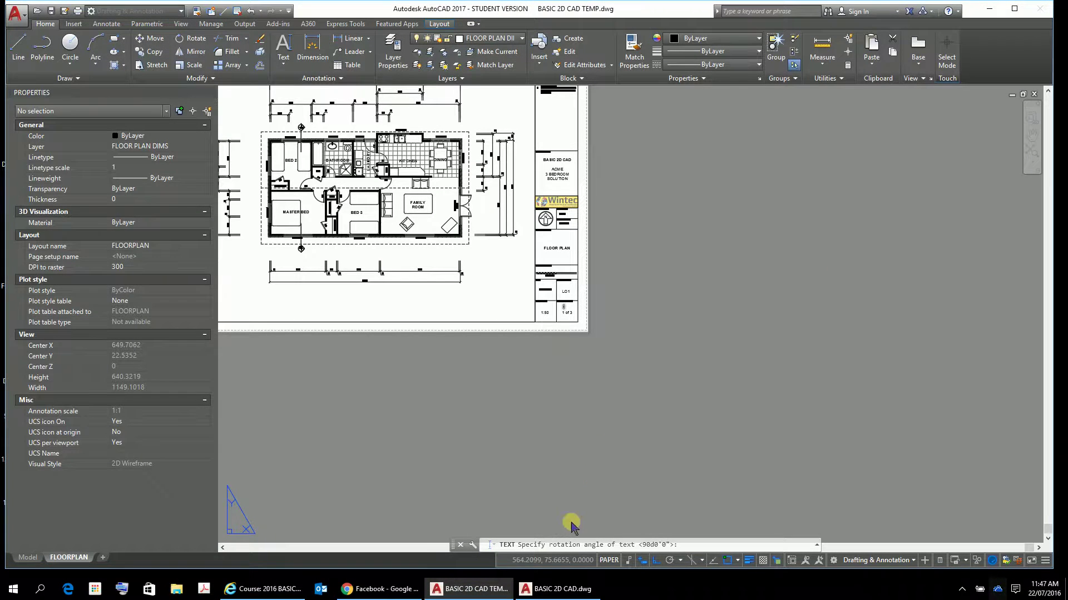
pyautogui.click(490, 594)
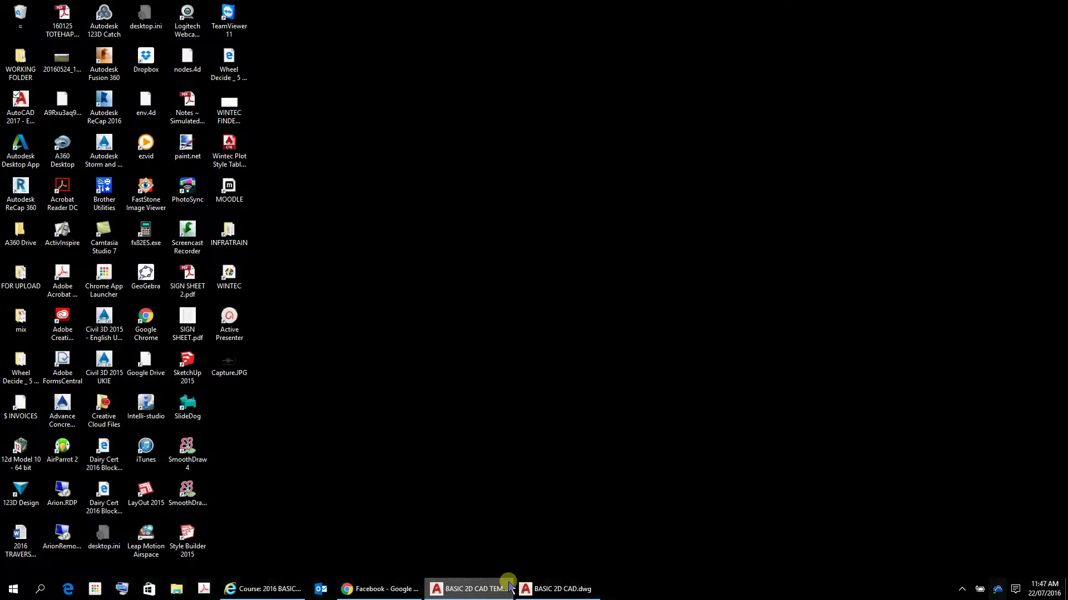
pyautogui.click(504, 593)
pyautogui.click(505, 593)
pyautogui.click(584, 592)
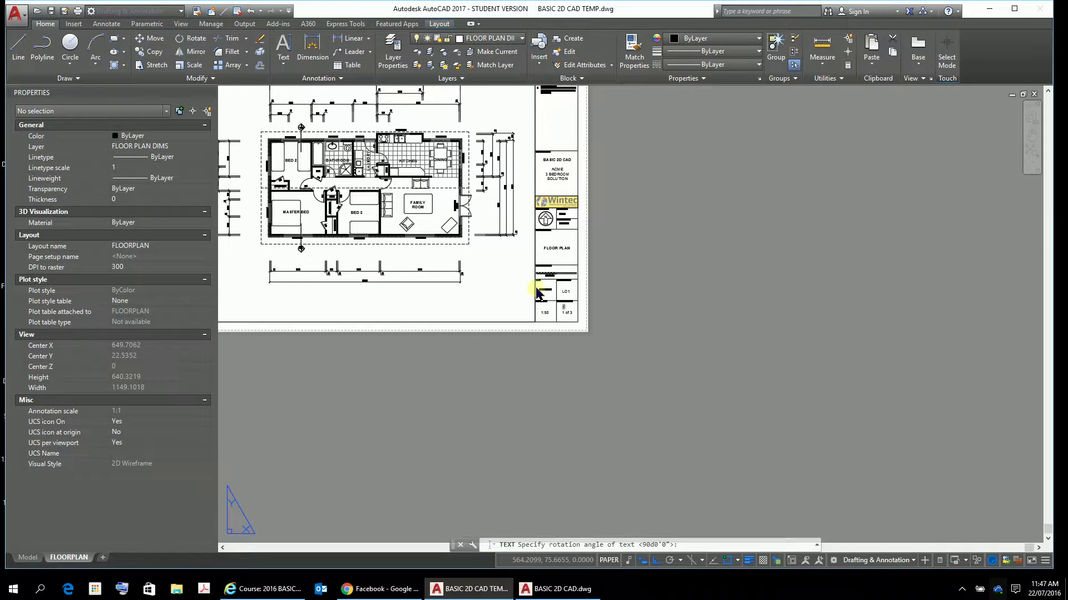
pyautogui.scroll(8, 440, 178)
pyautogui.scroll(-8, 608, 301)
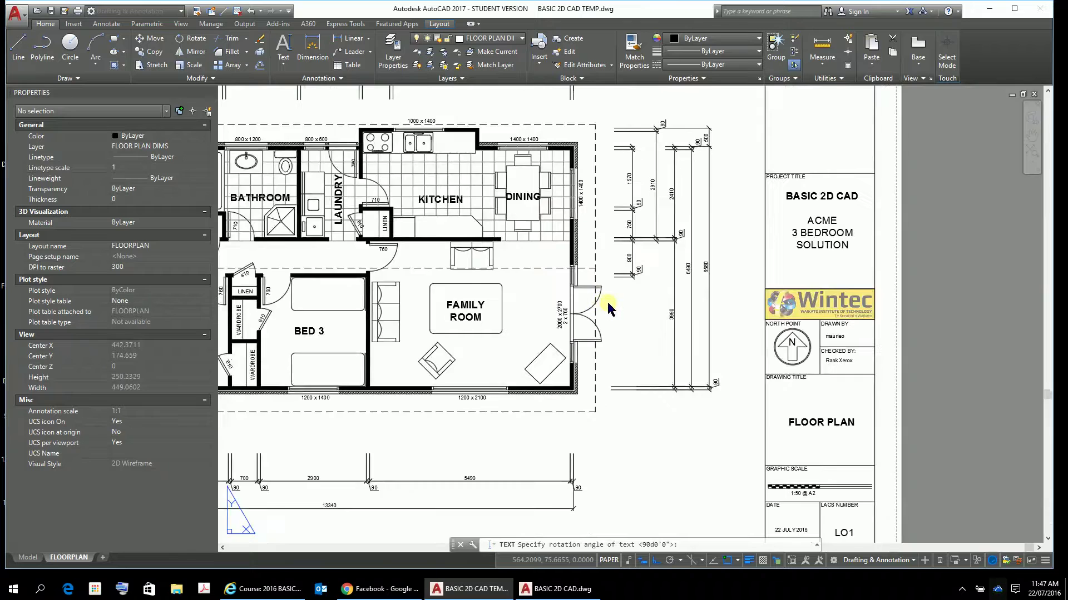